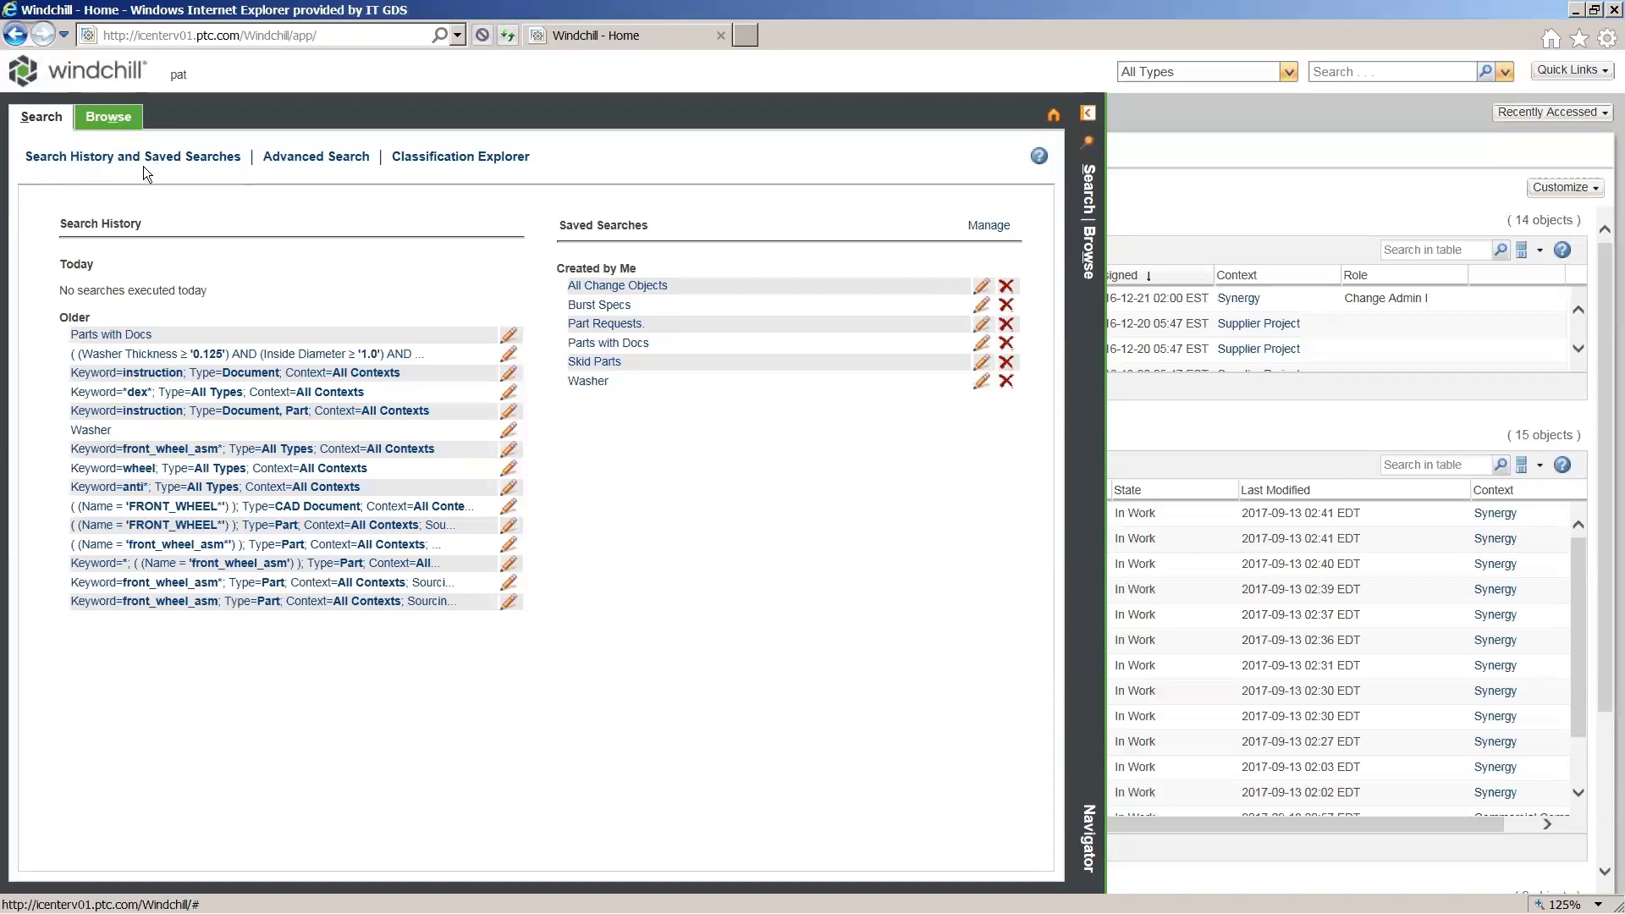
Step: Open Advanced Search and restrict the object type to Part
click(315, 159)
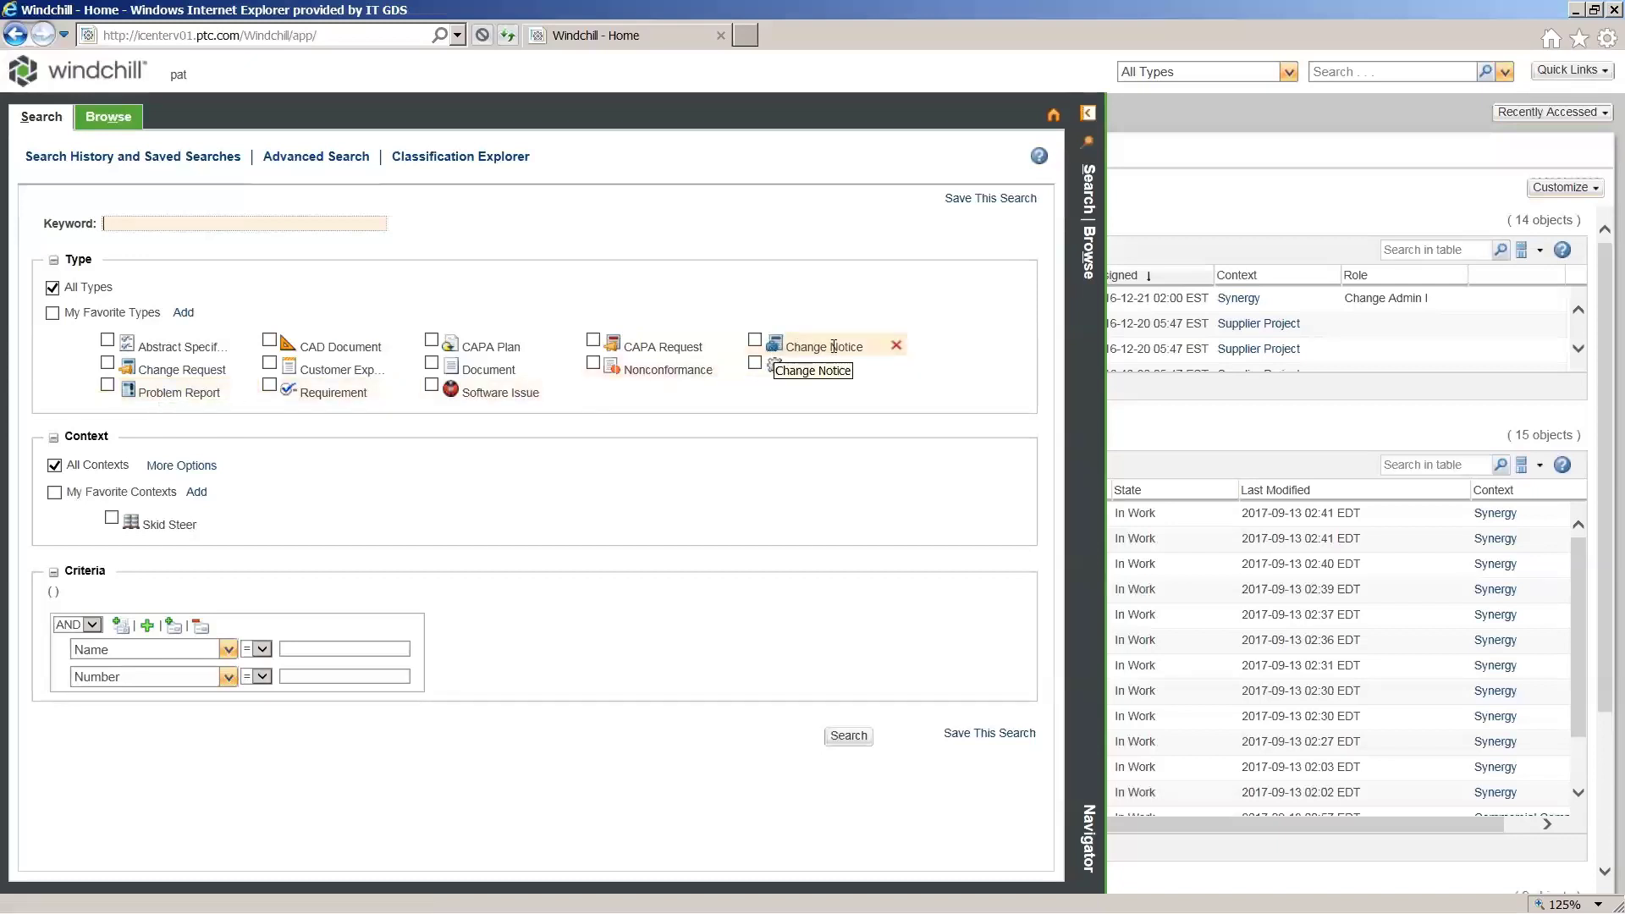
click(755, 365)
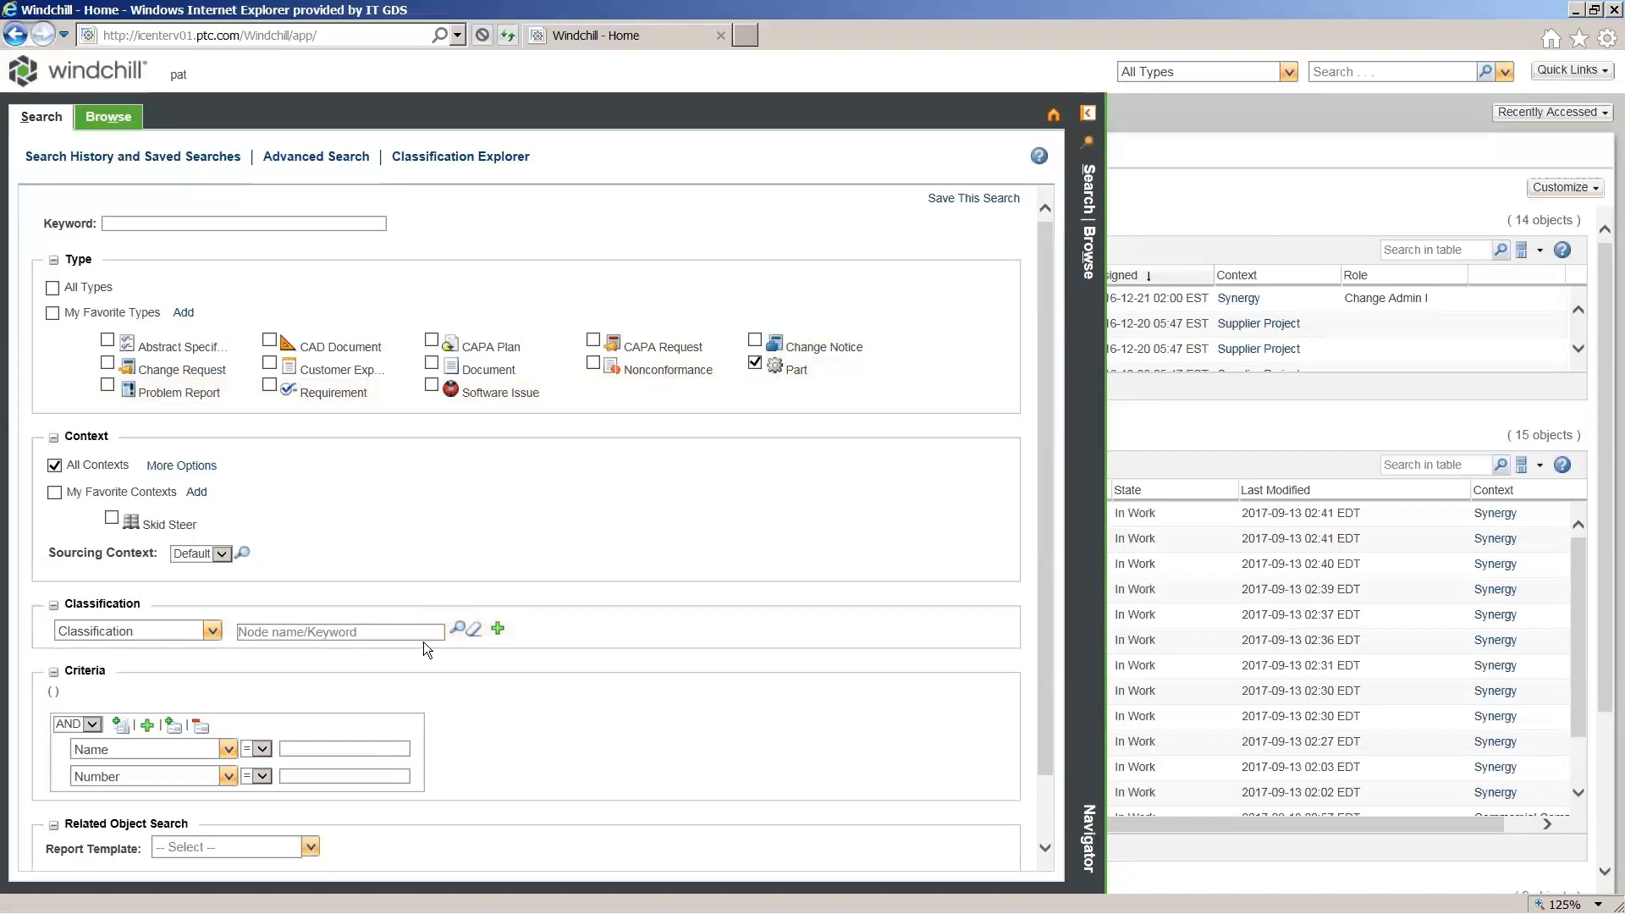
Step: In Classification Explorer, browse Part > Electronic > Integrated Circuit twice, returning to the top Part level
click(448, 158)
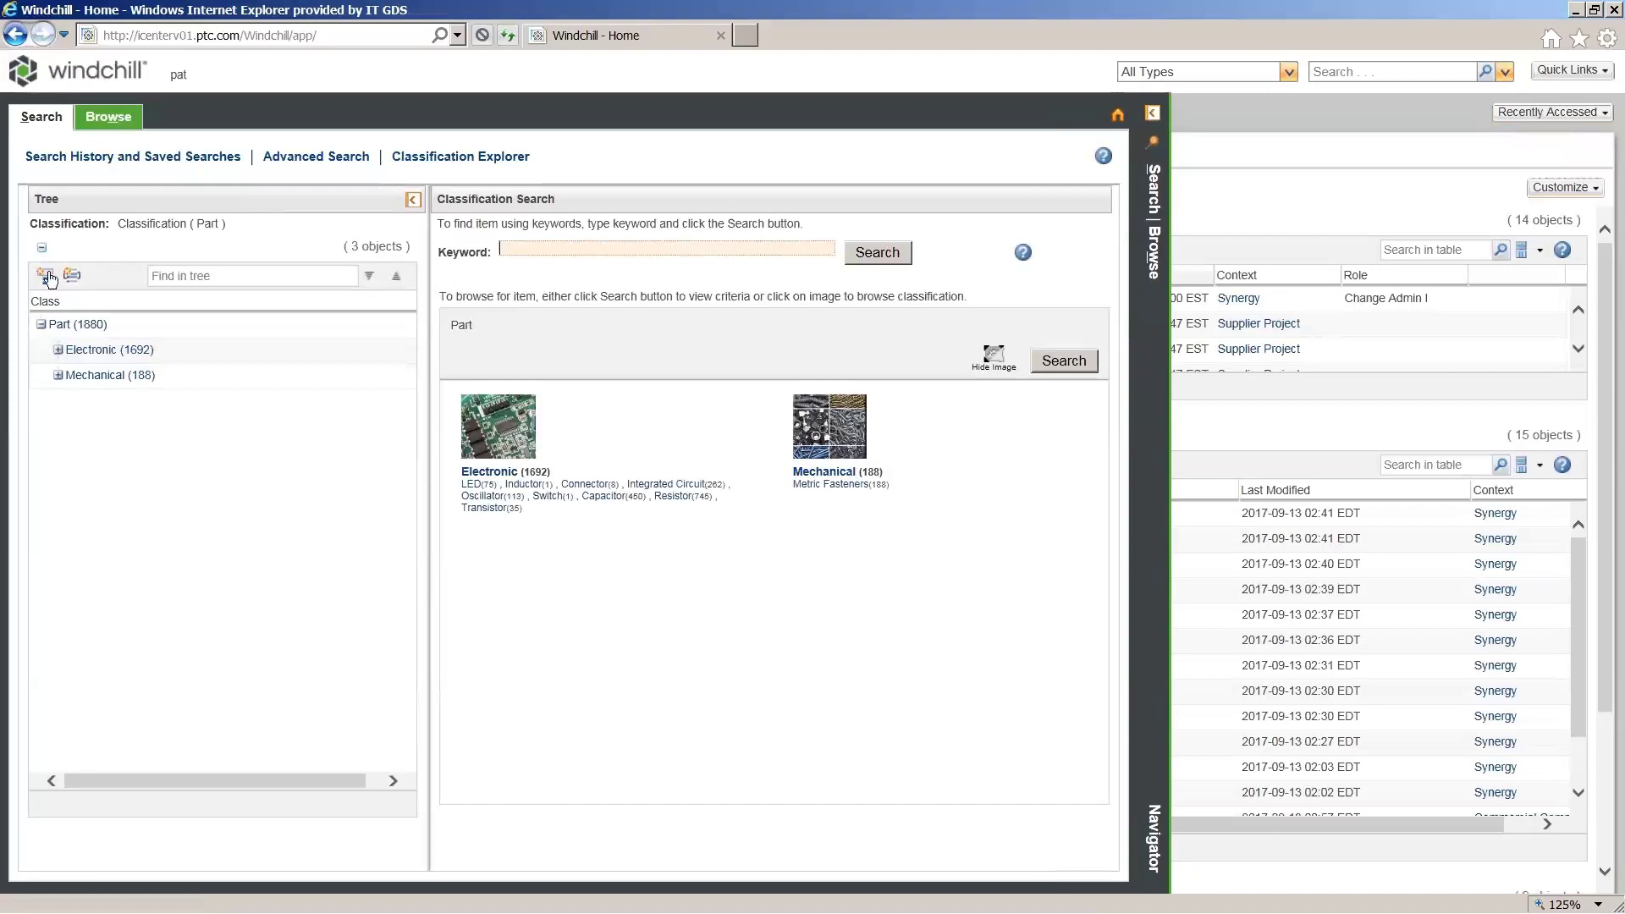
click(47, 278)
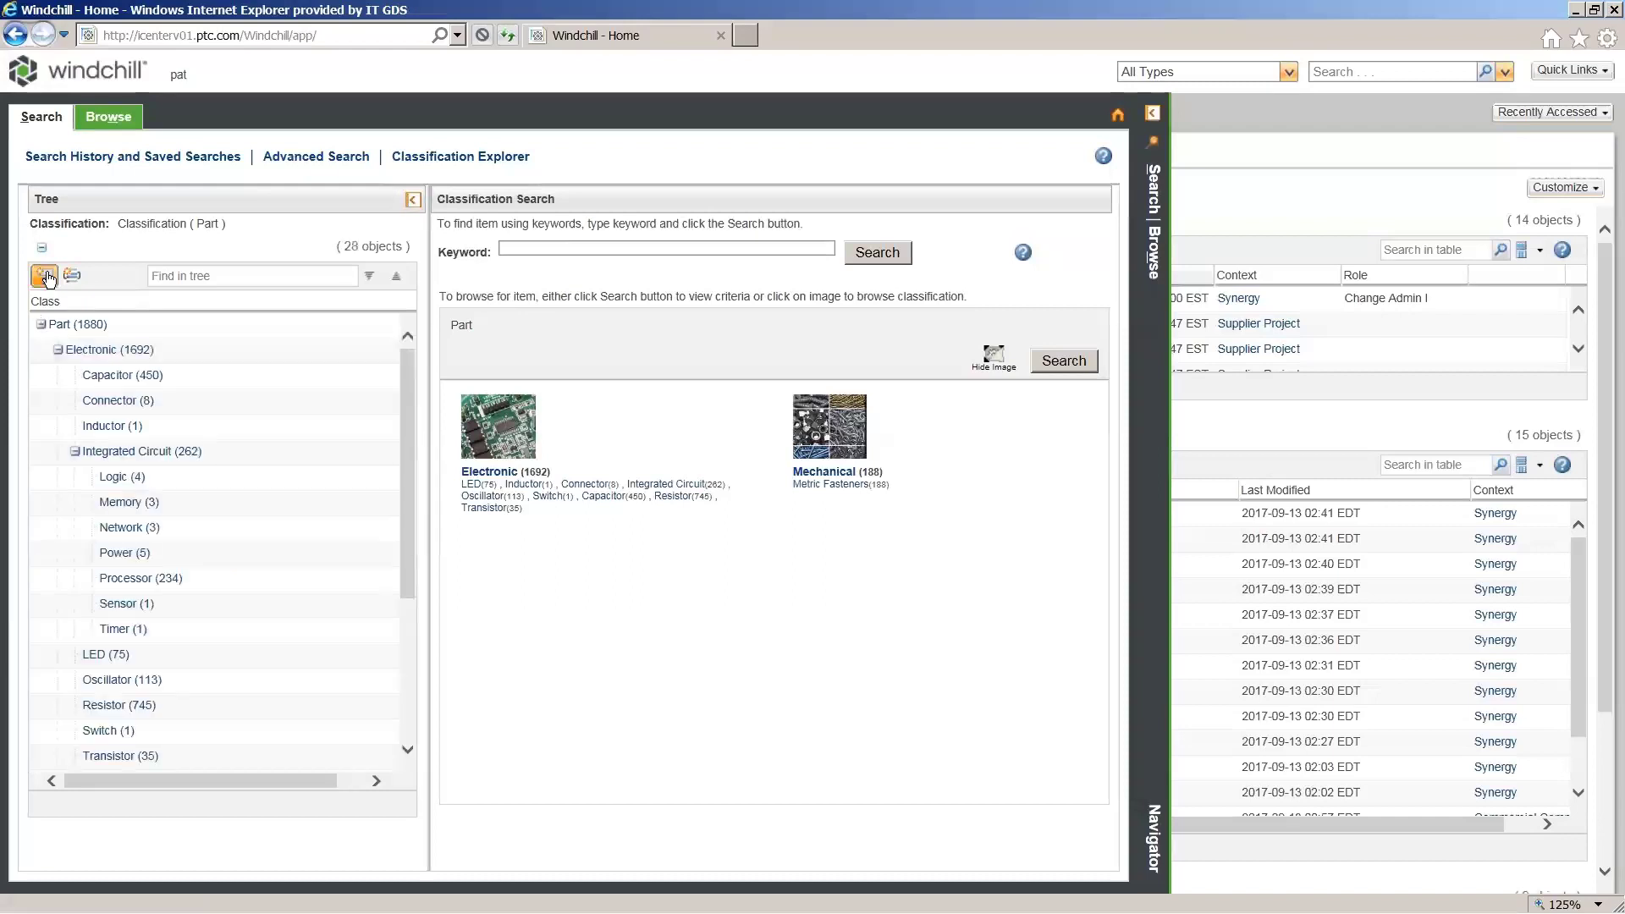
click(89, 352)
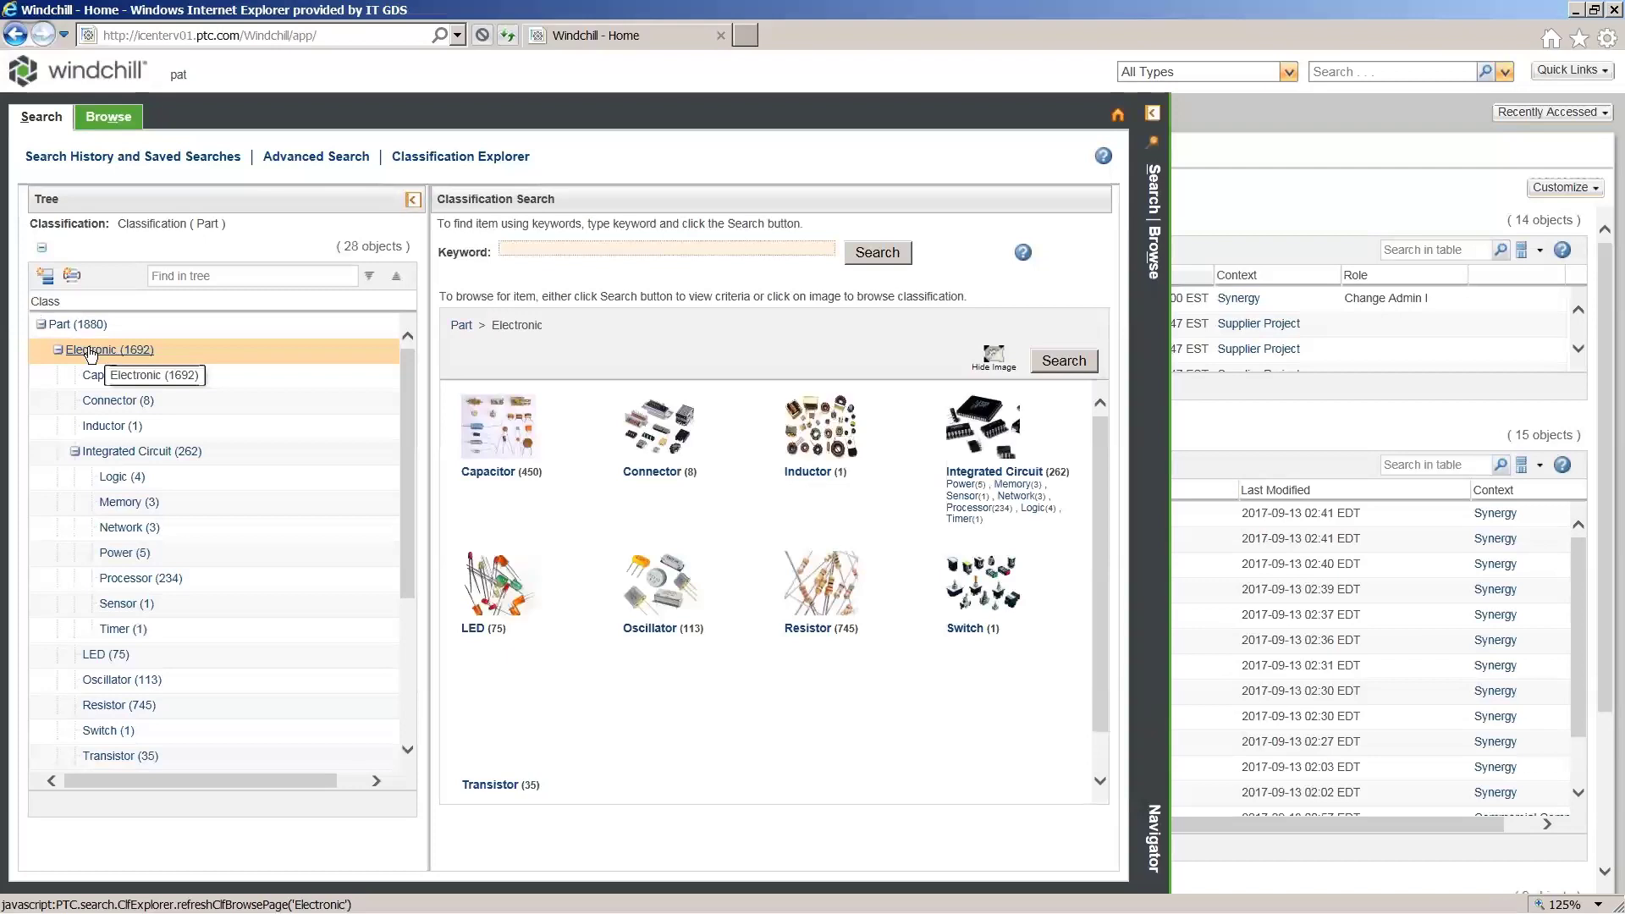
click(137, 456)
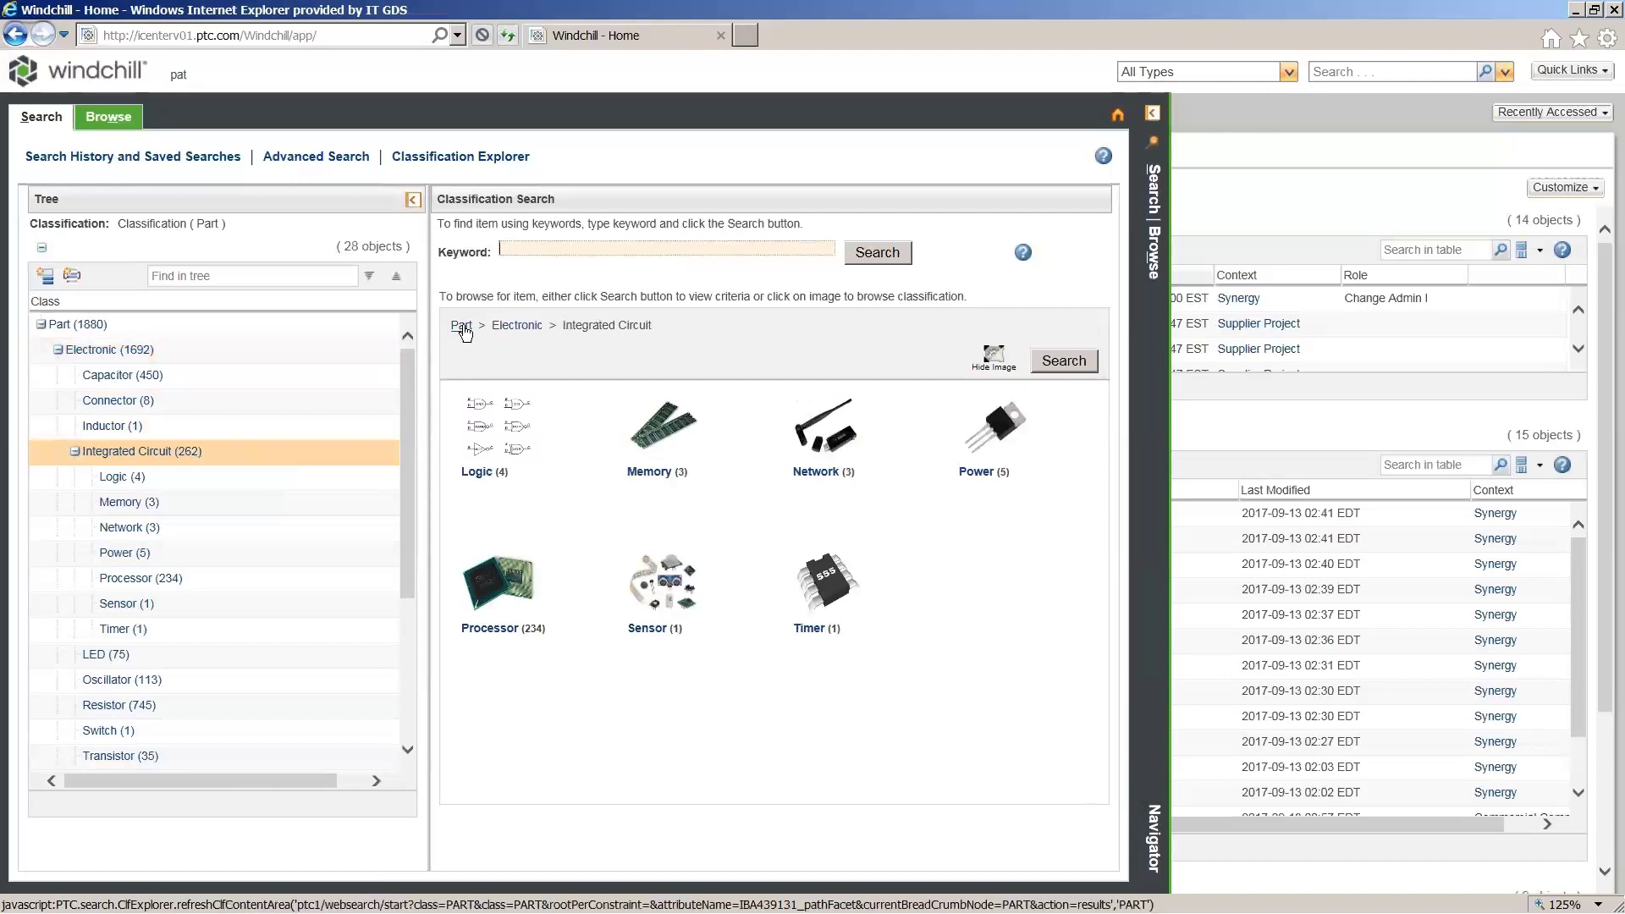
click(462, 328)
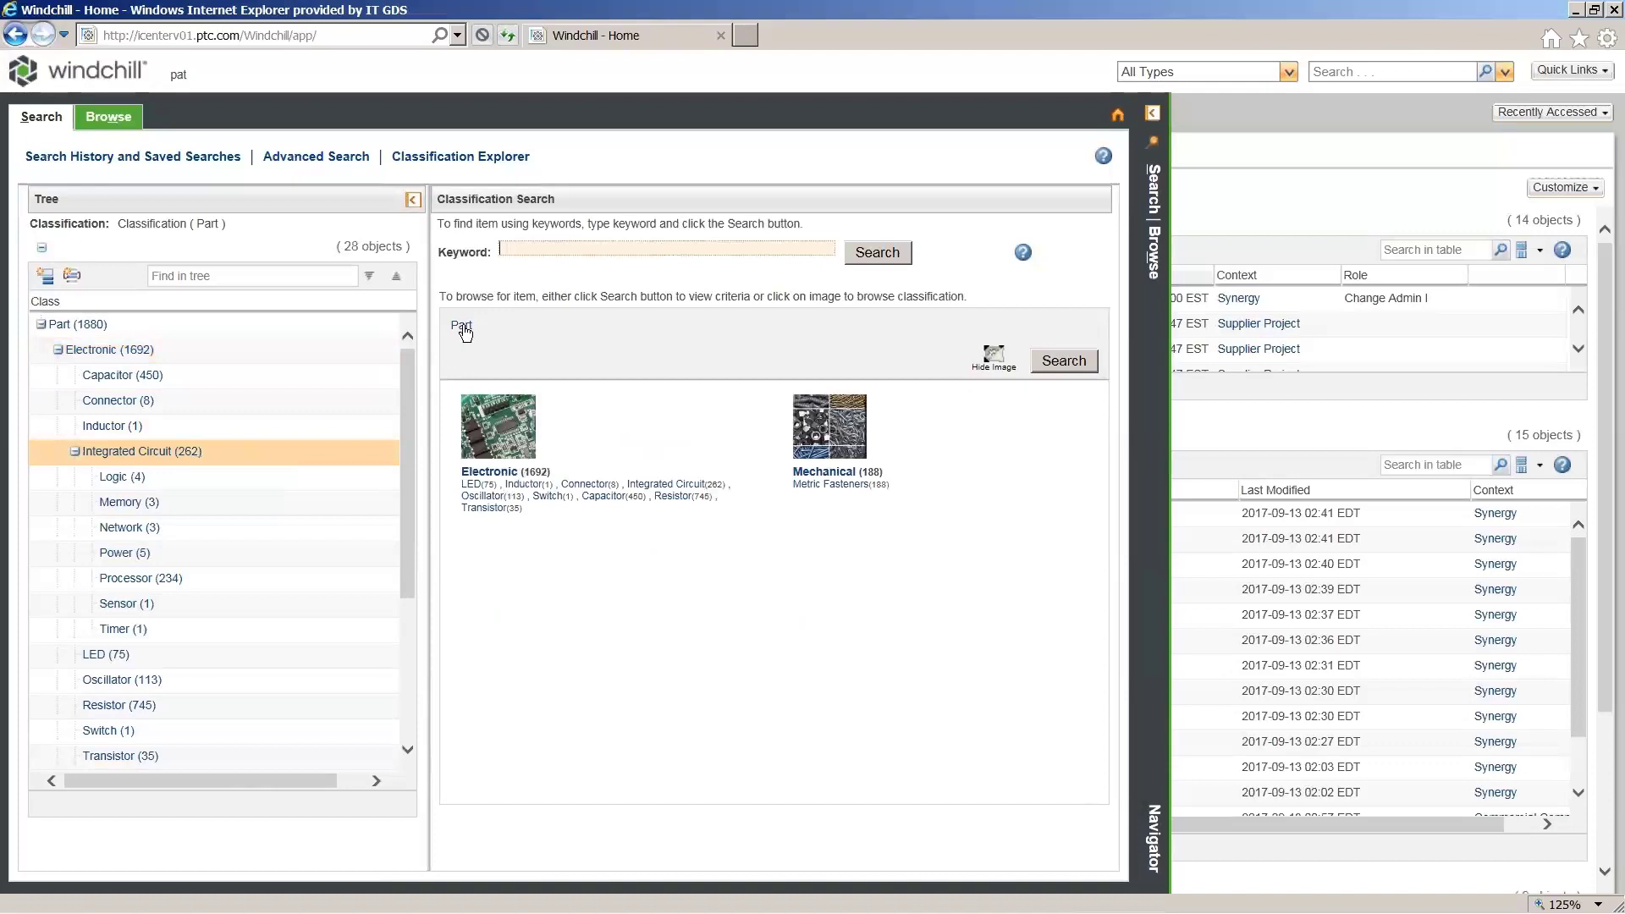
click(506, 442)
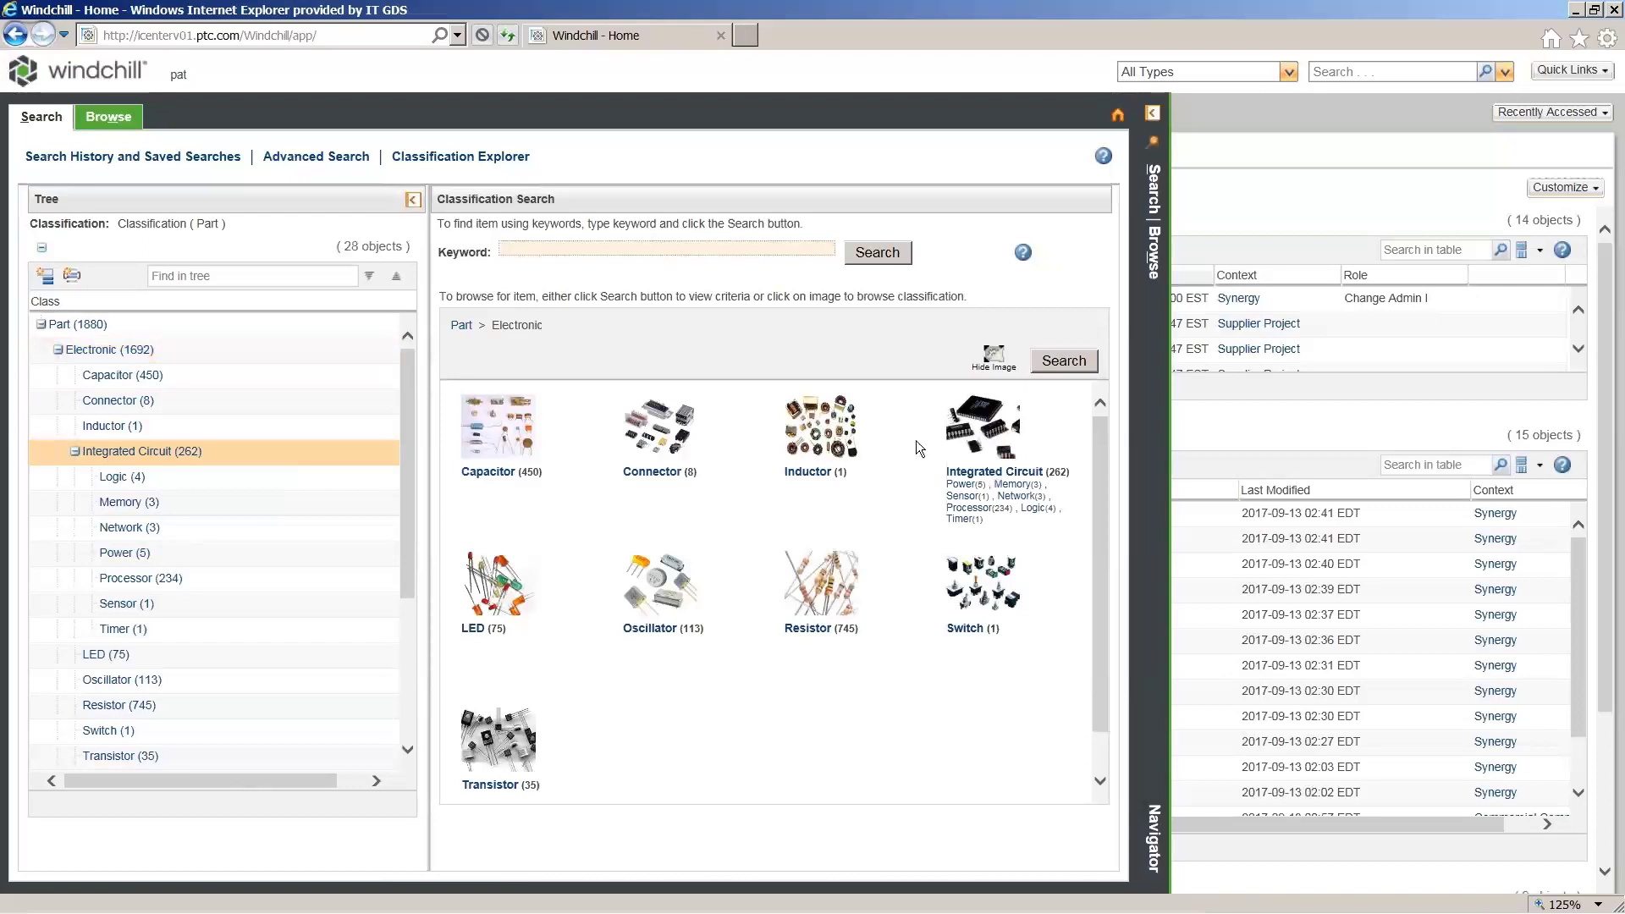
click(973, 448)
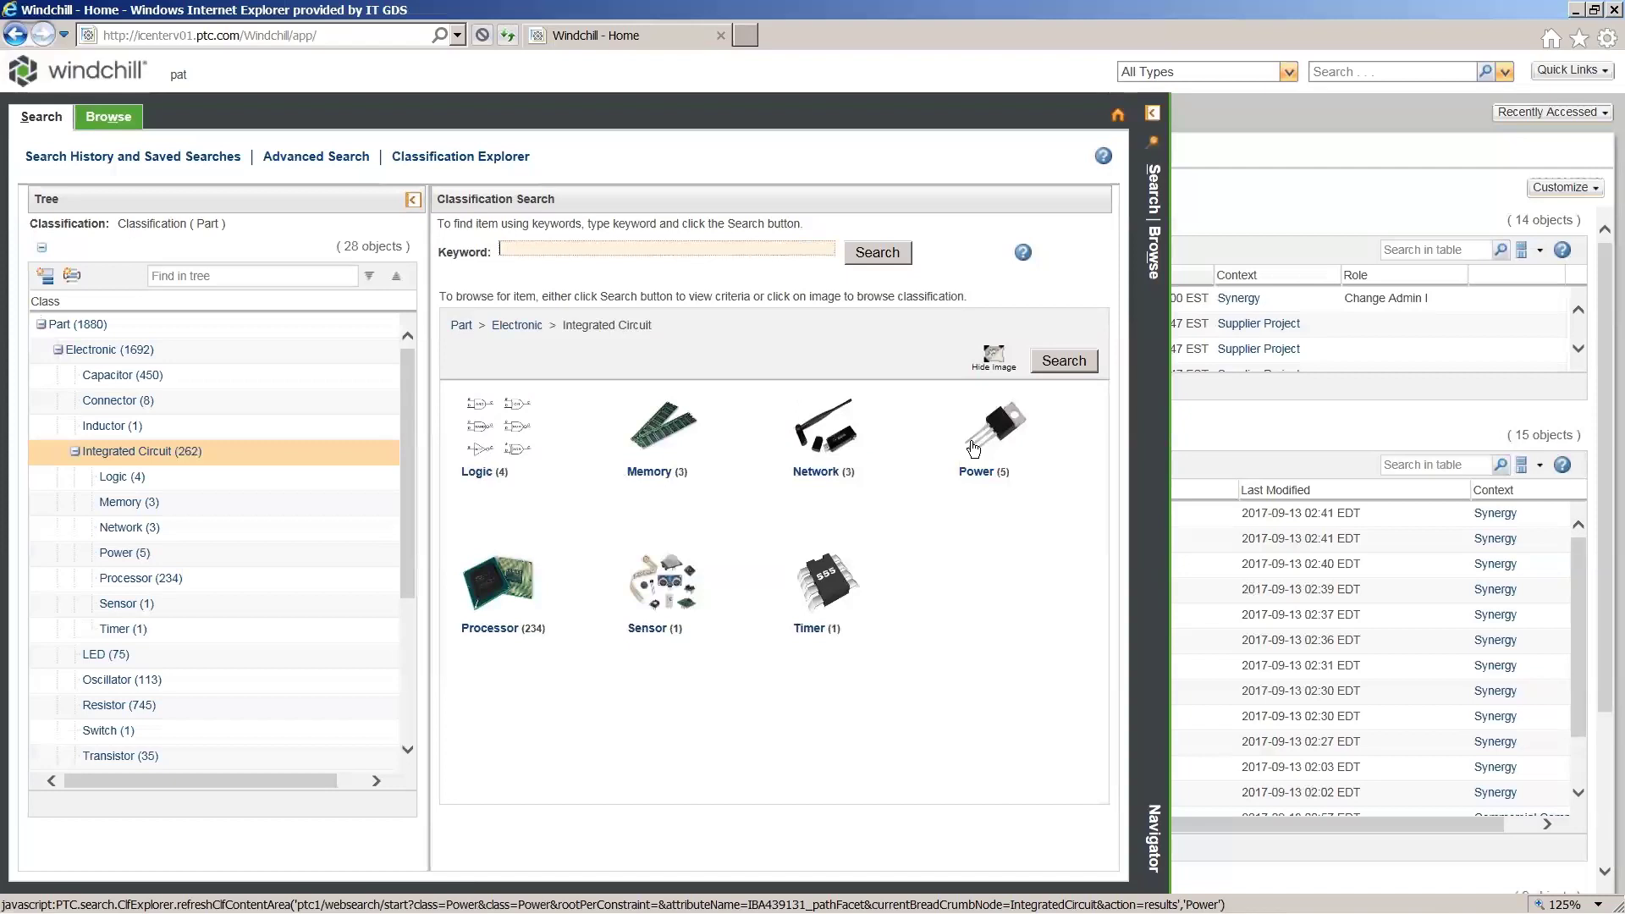
click(461, 326)
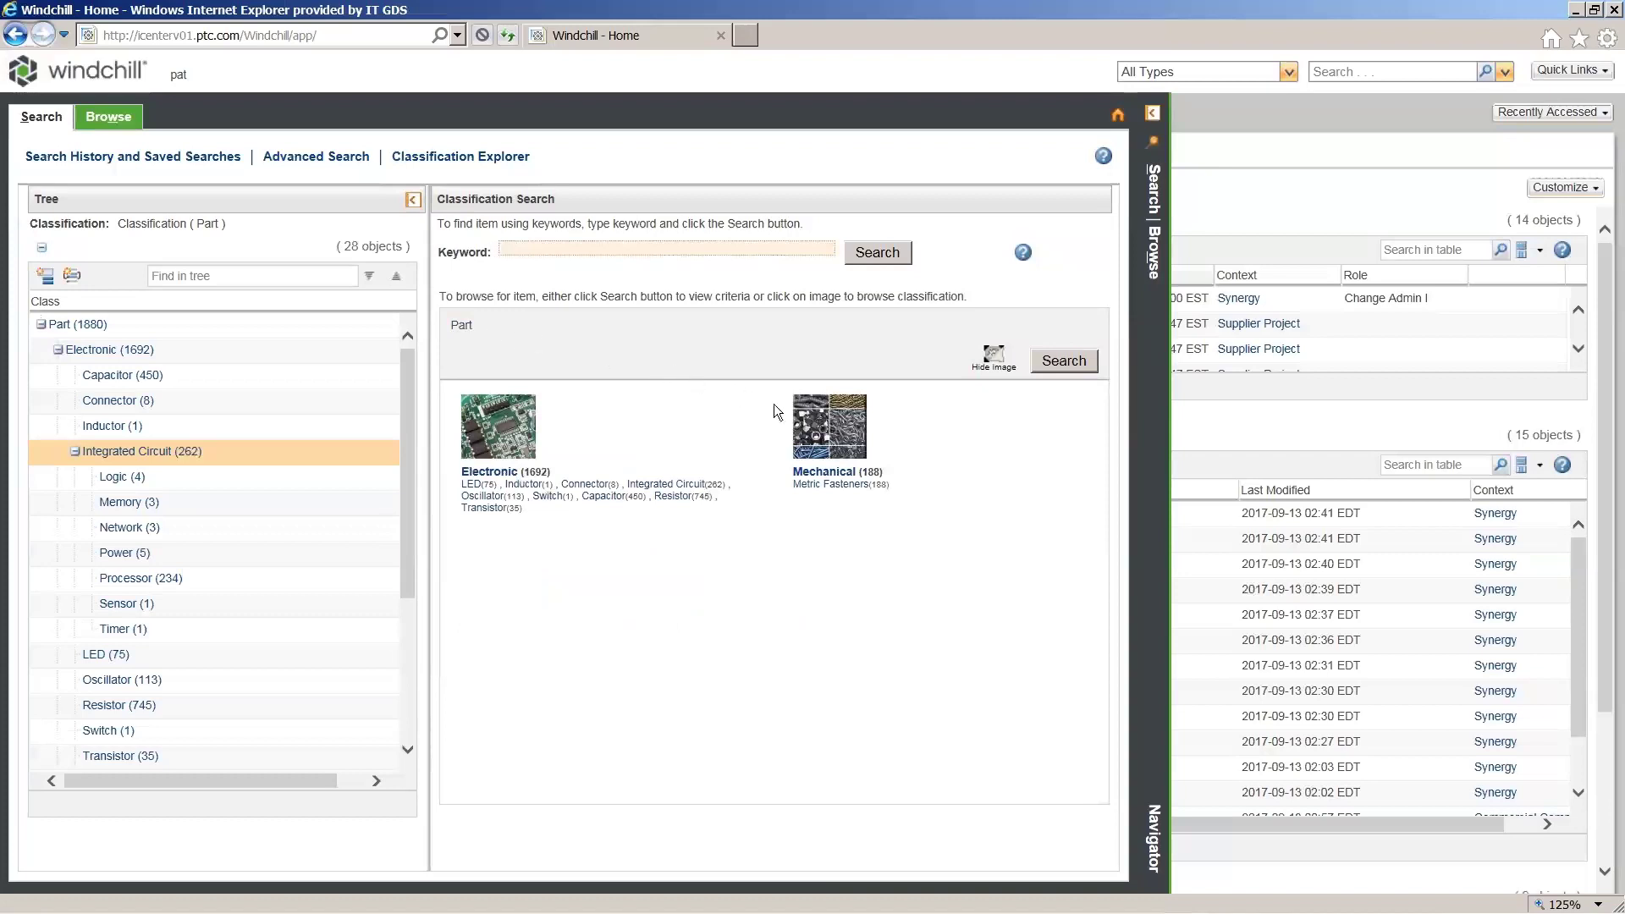
Step: Drill into Mechanical > Metric Fasteners > Washers > Flat Washers to list its 51 parts
click(814, 420)
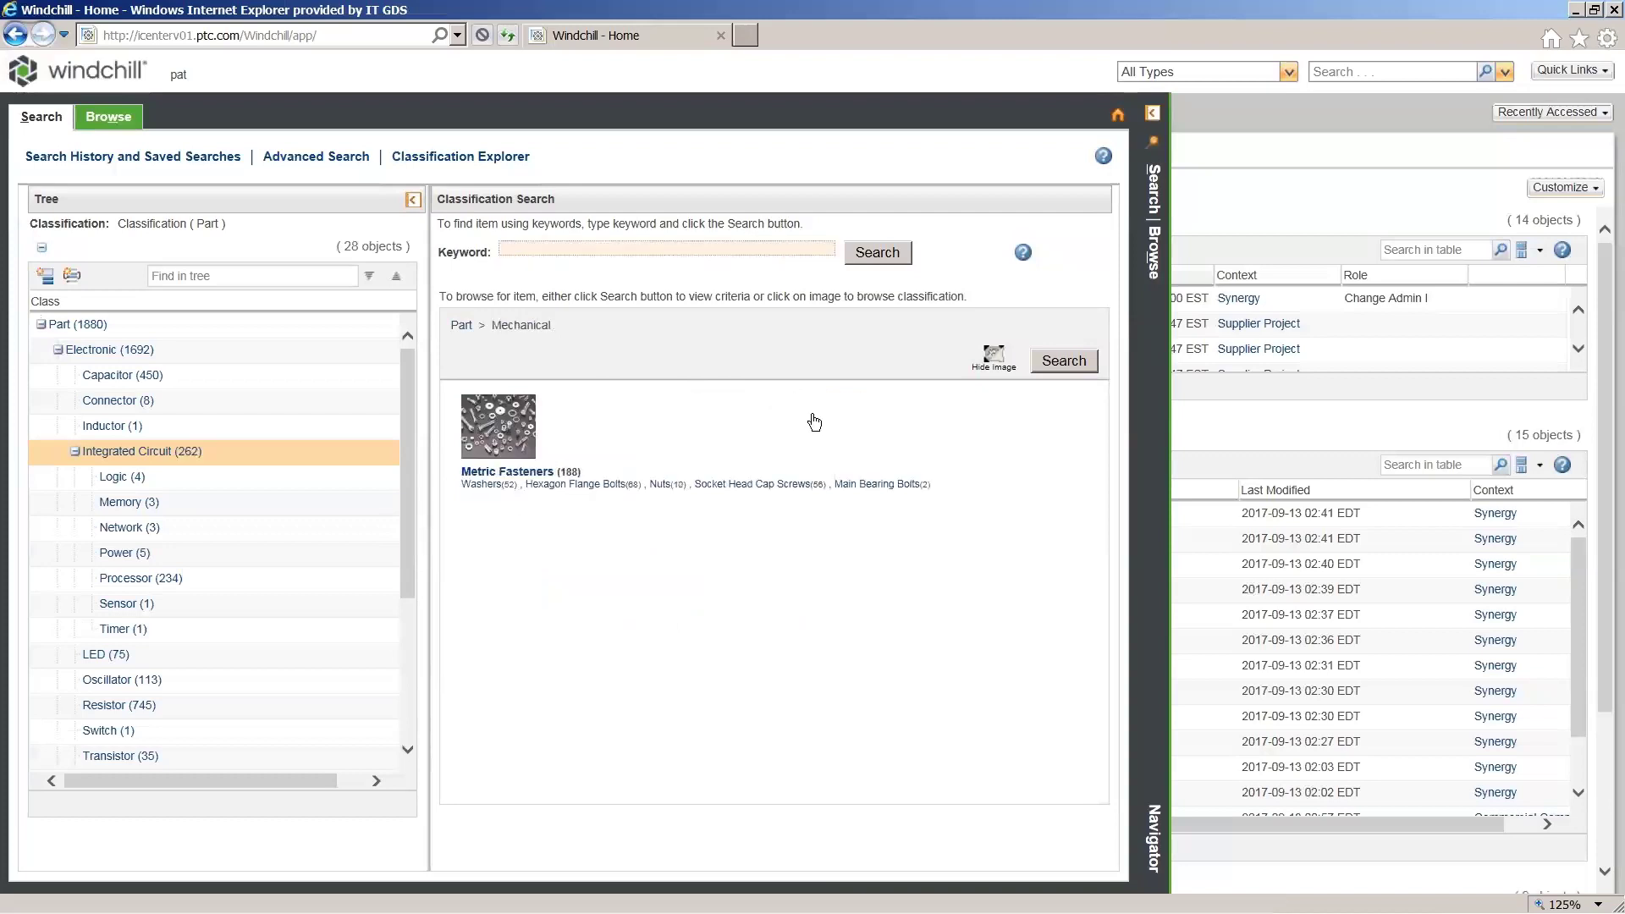
click(503, 435)
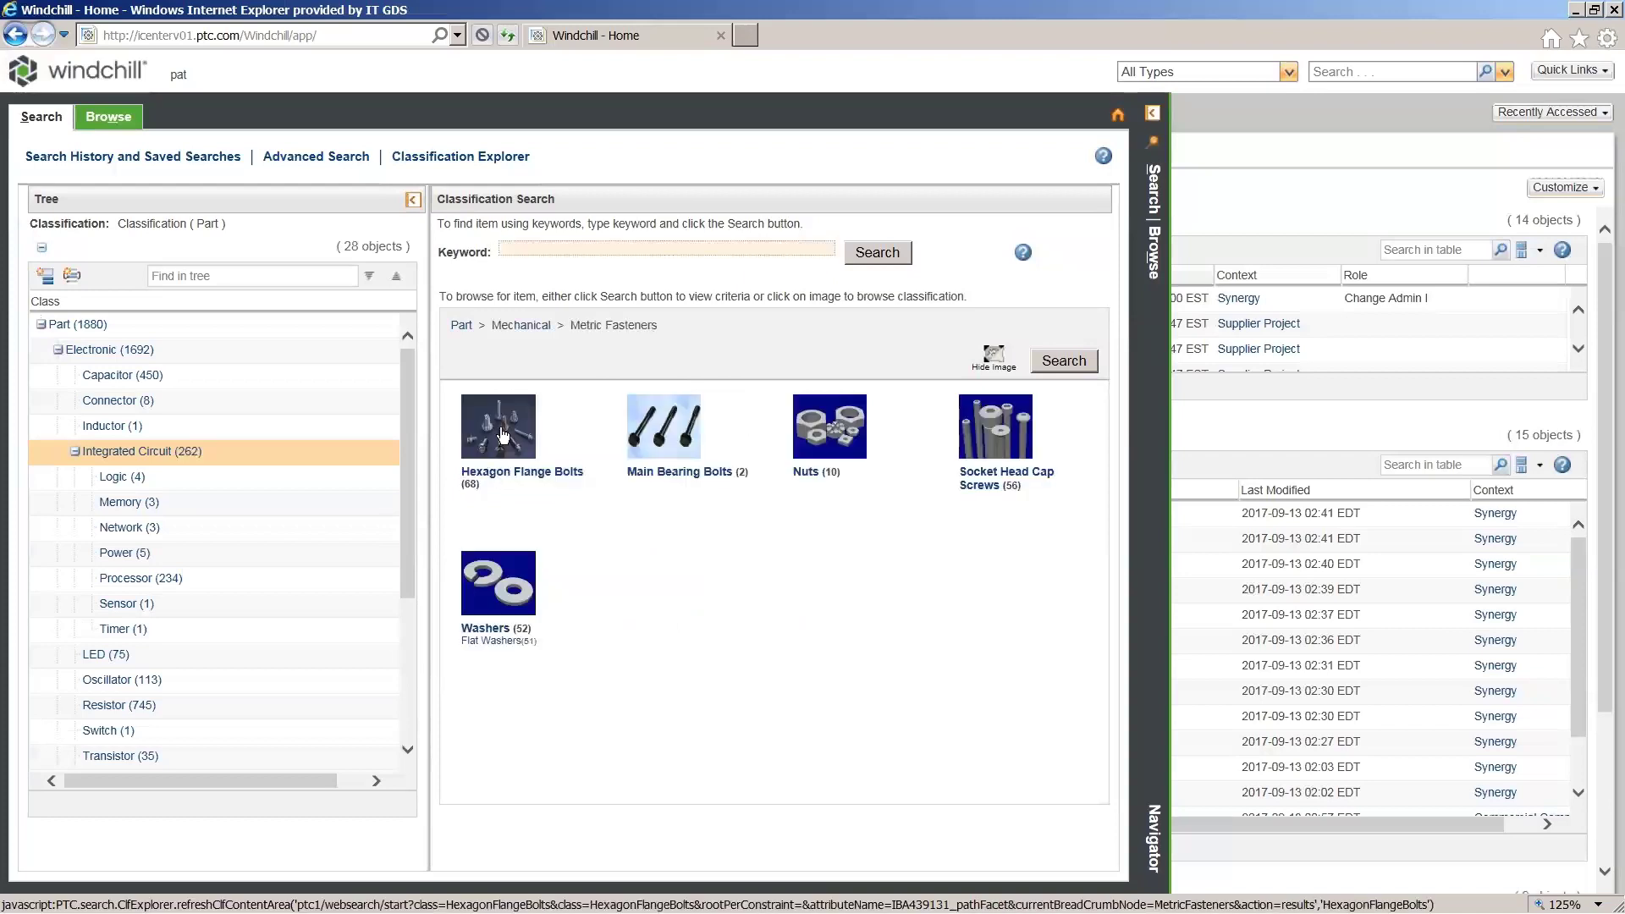
click(518, 594)
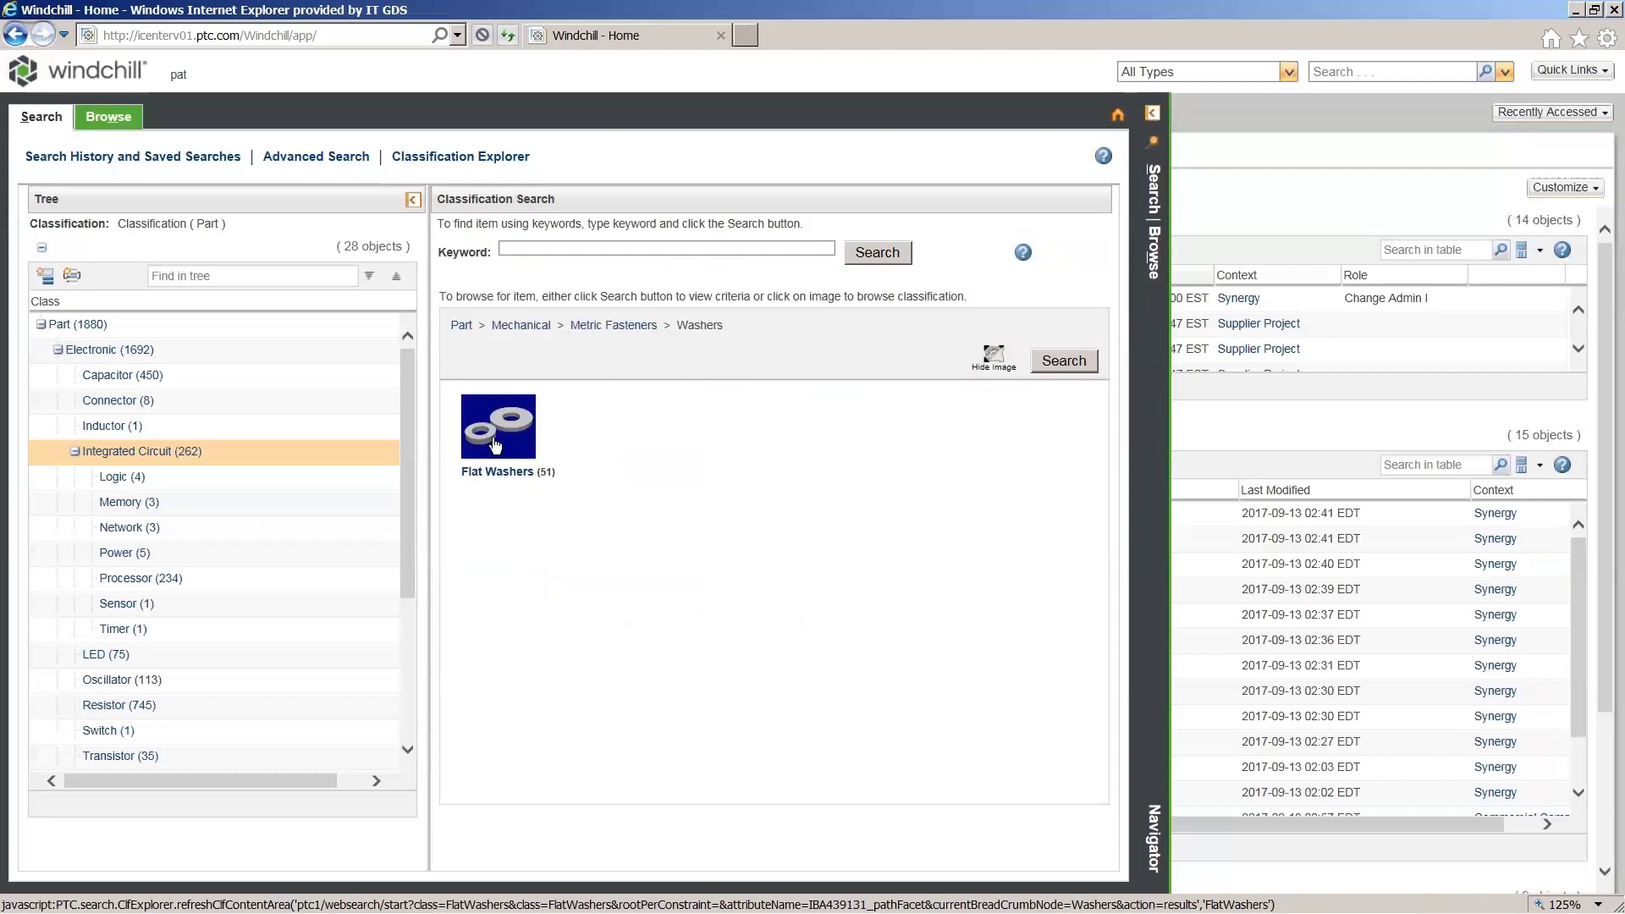
click(495, 446)
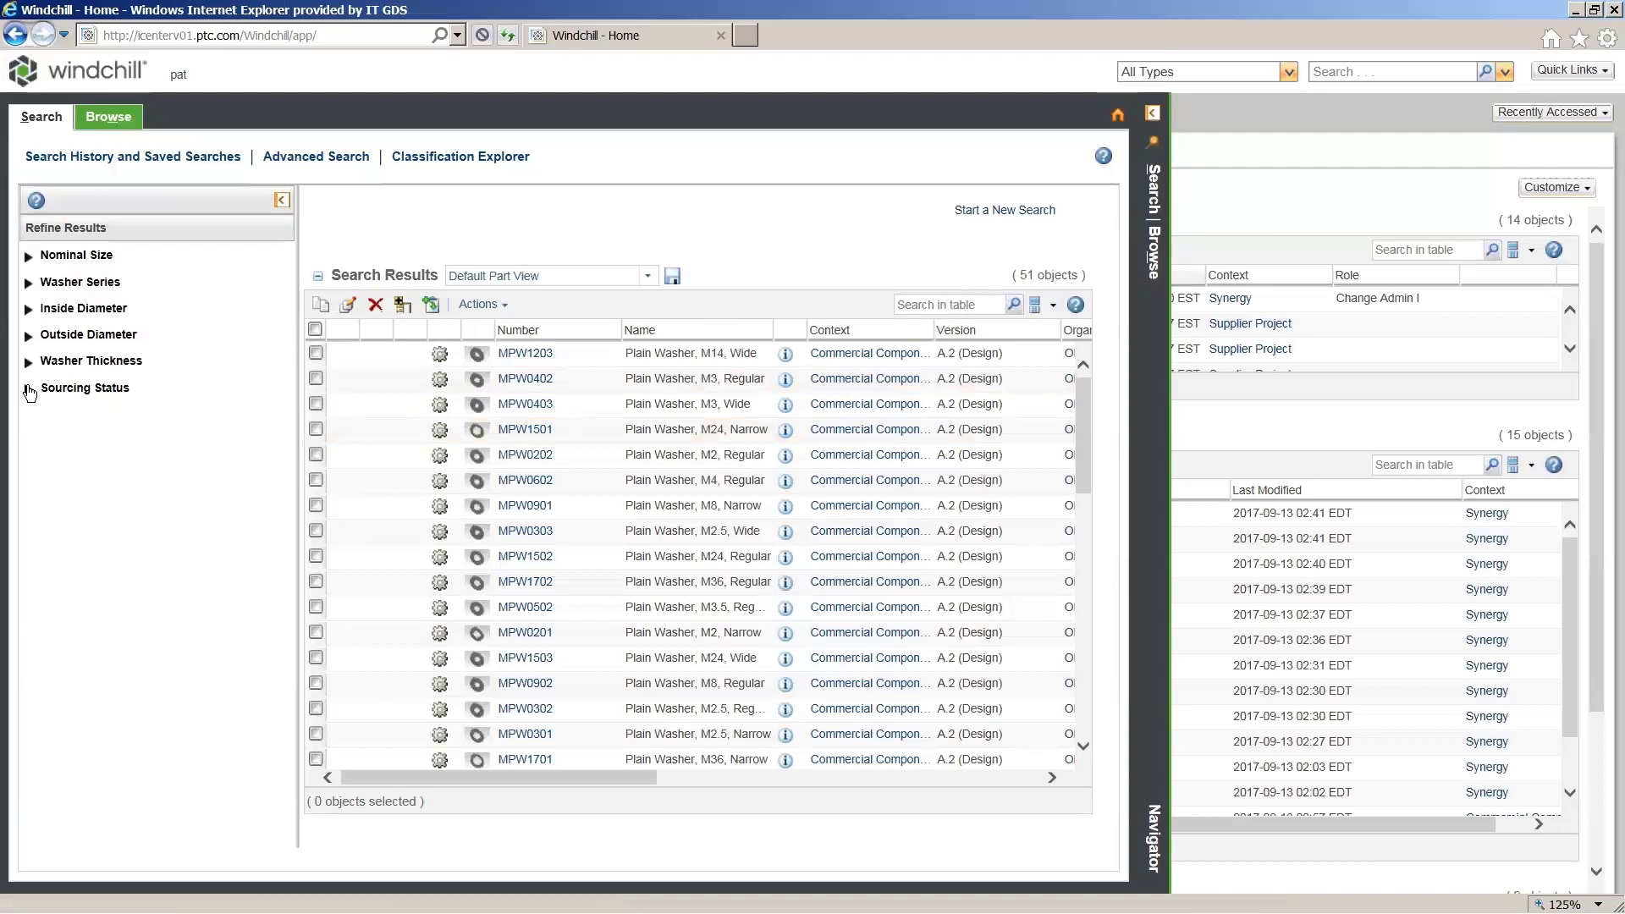
Step: Refine washer results to Approved, outside diameter minimum 41, REGULAR series and nominal size 30
click(29, 389)
click(51, 412)
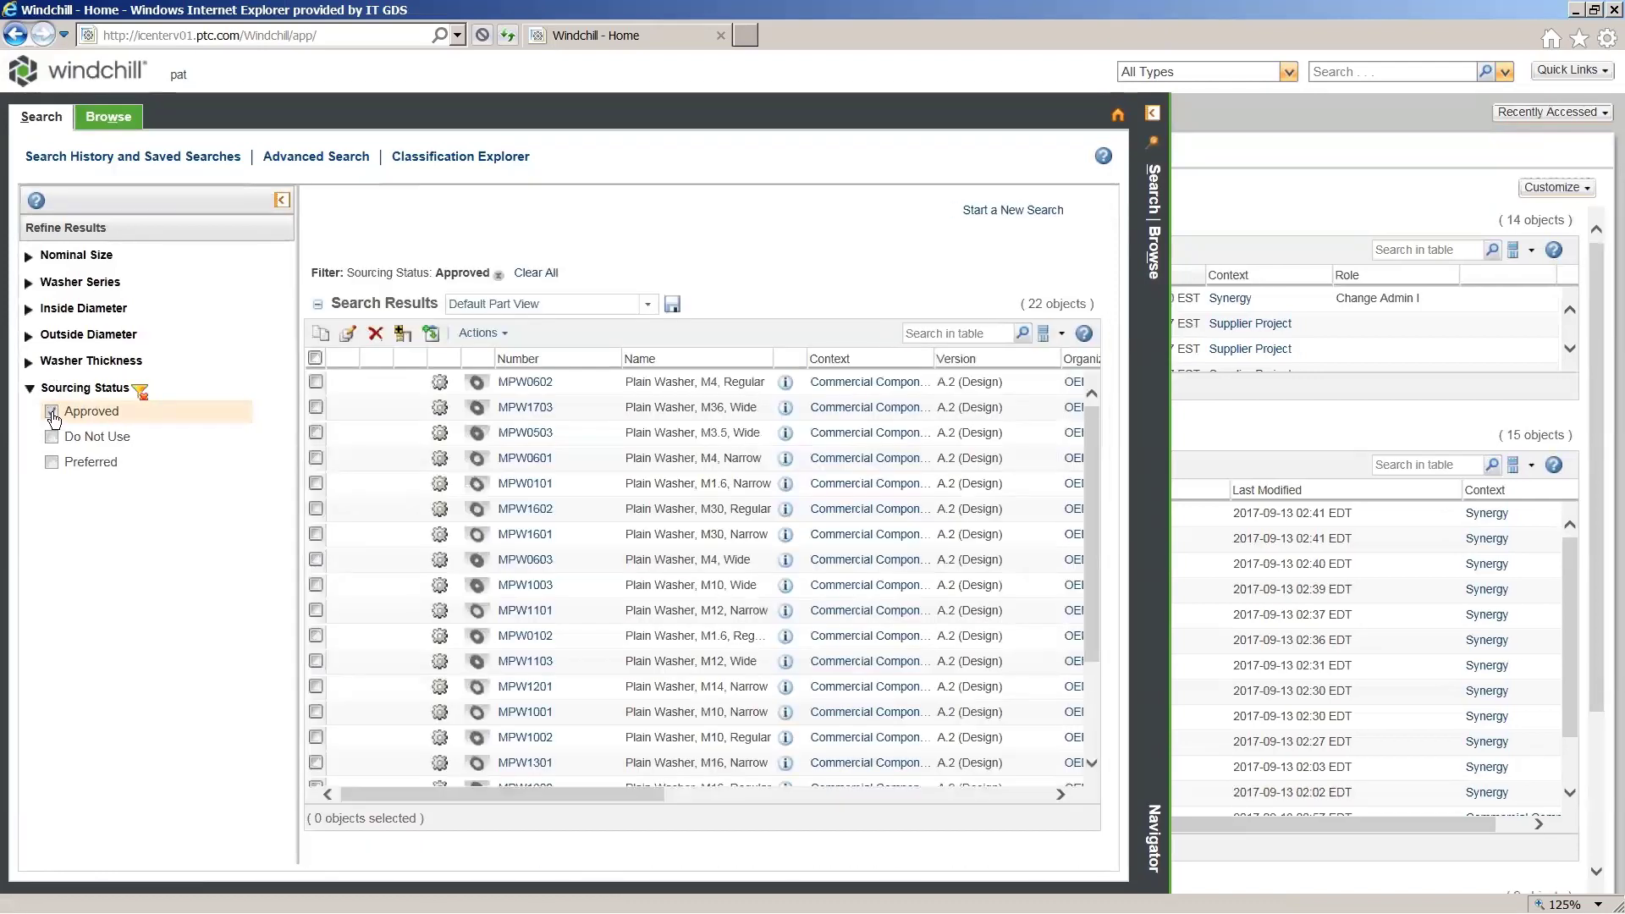
click(28, 336)
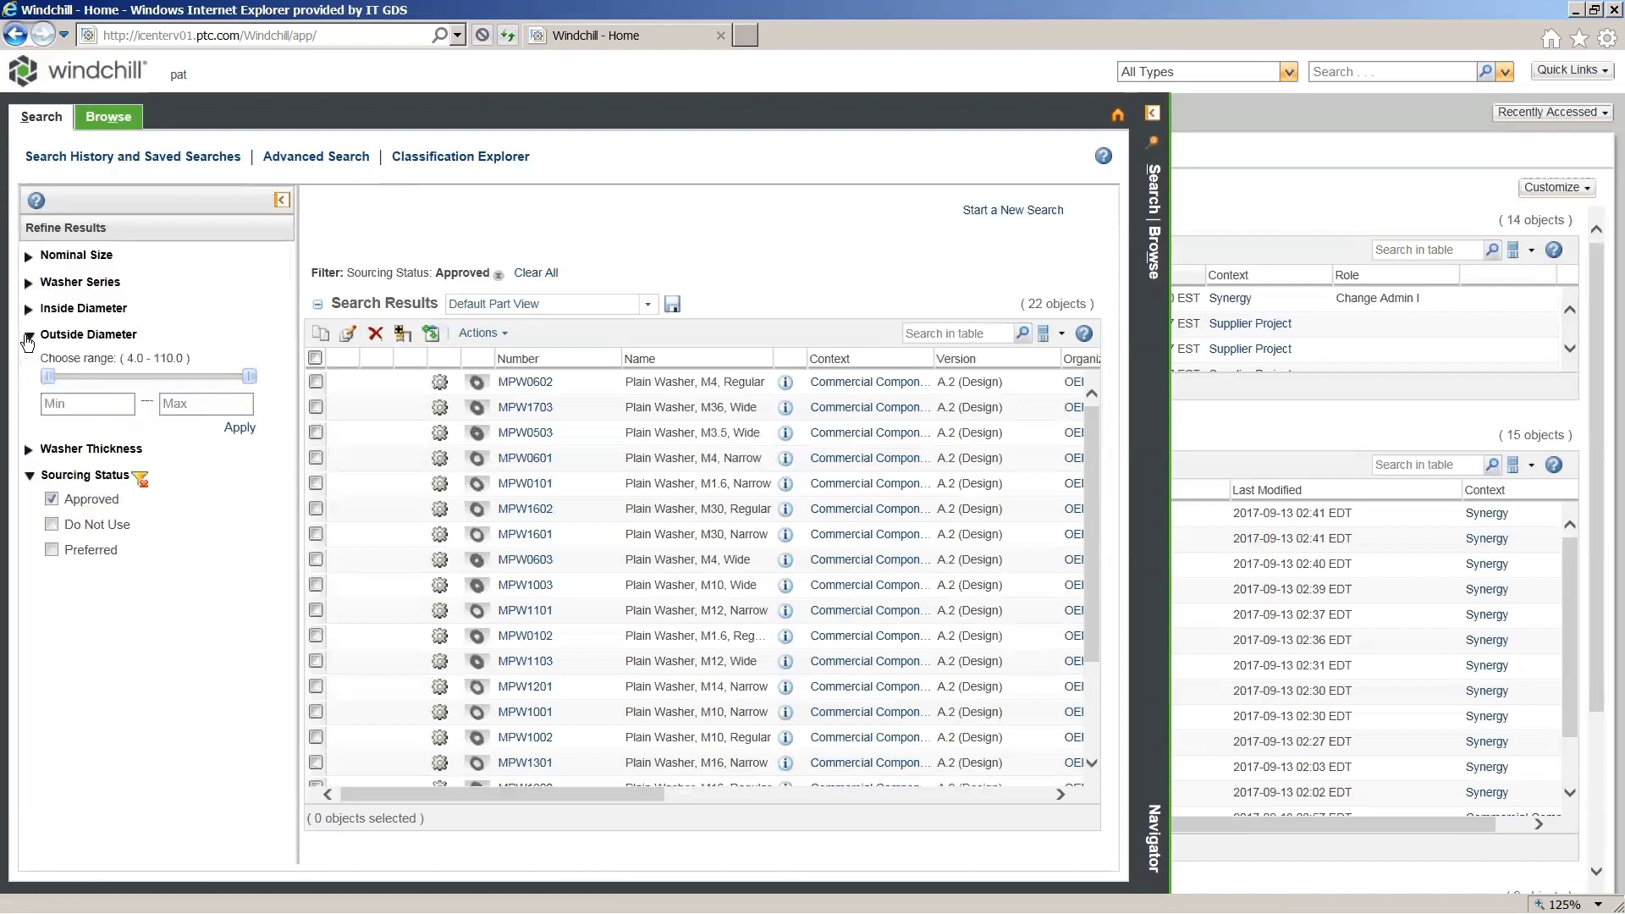
click(119, 378)
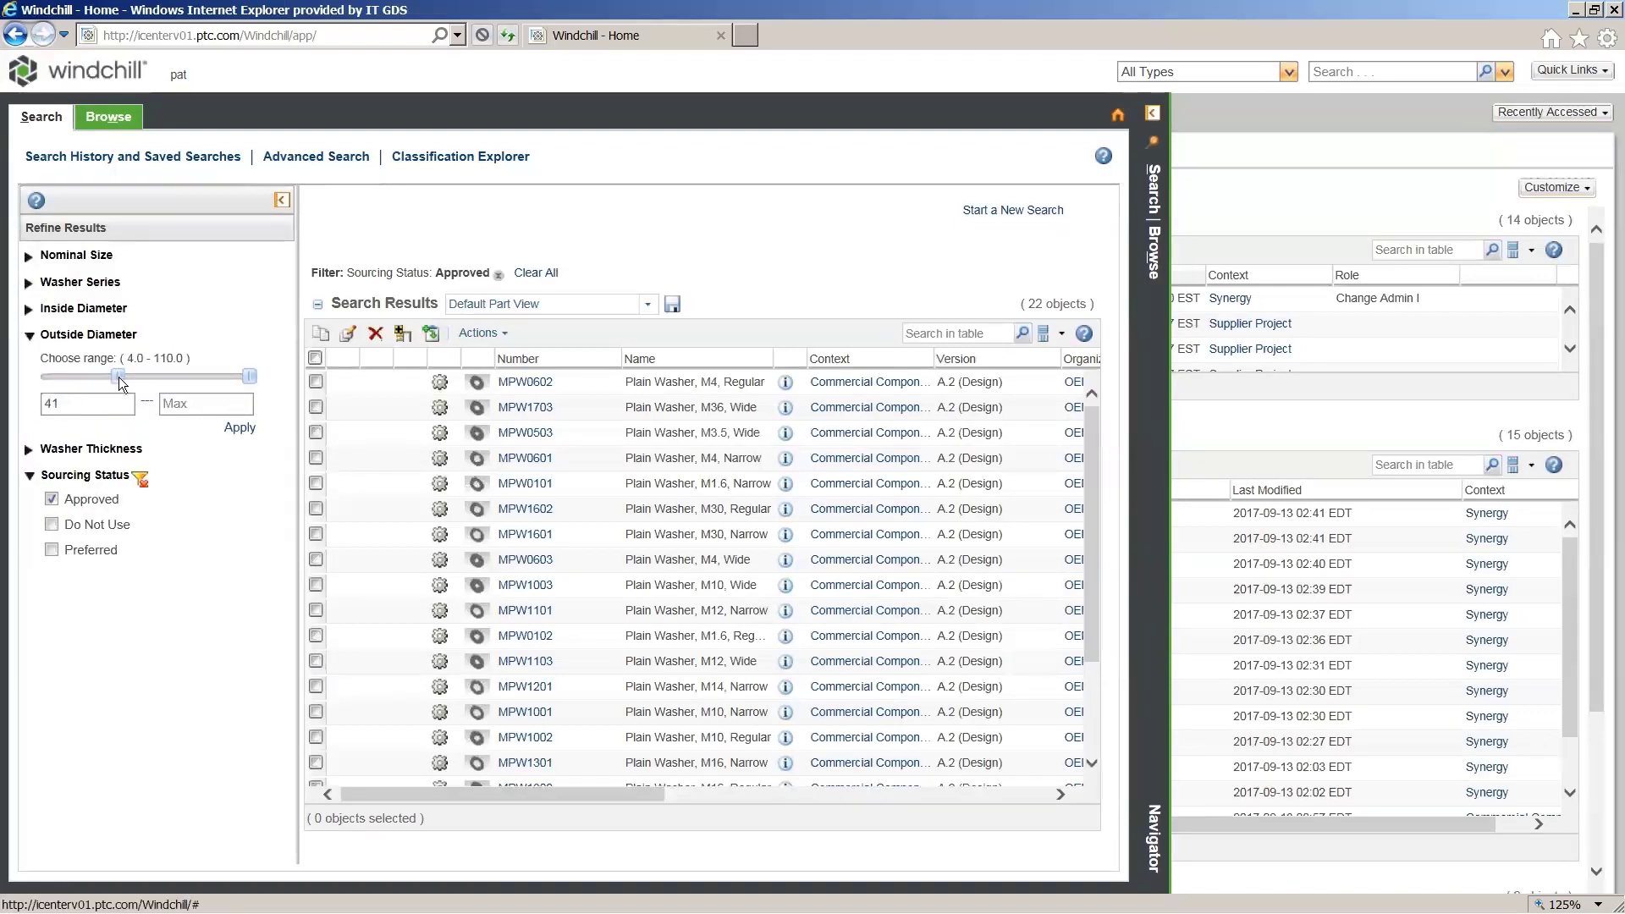
click(245, 430)
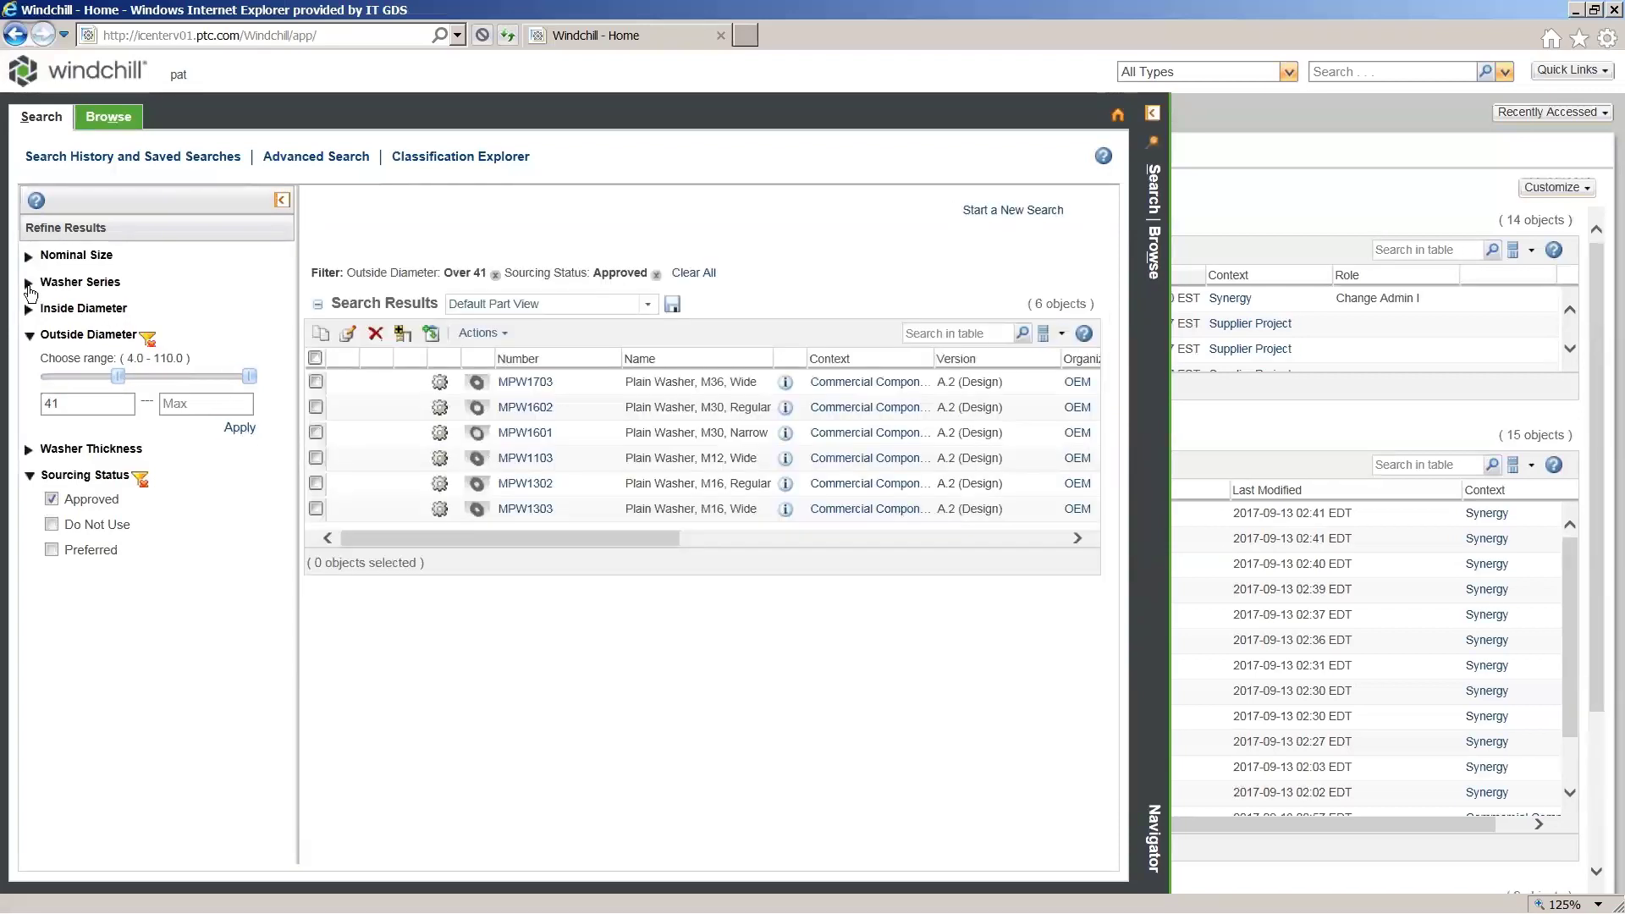
click(28, 288)
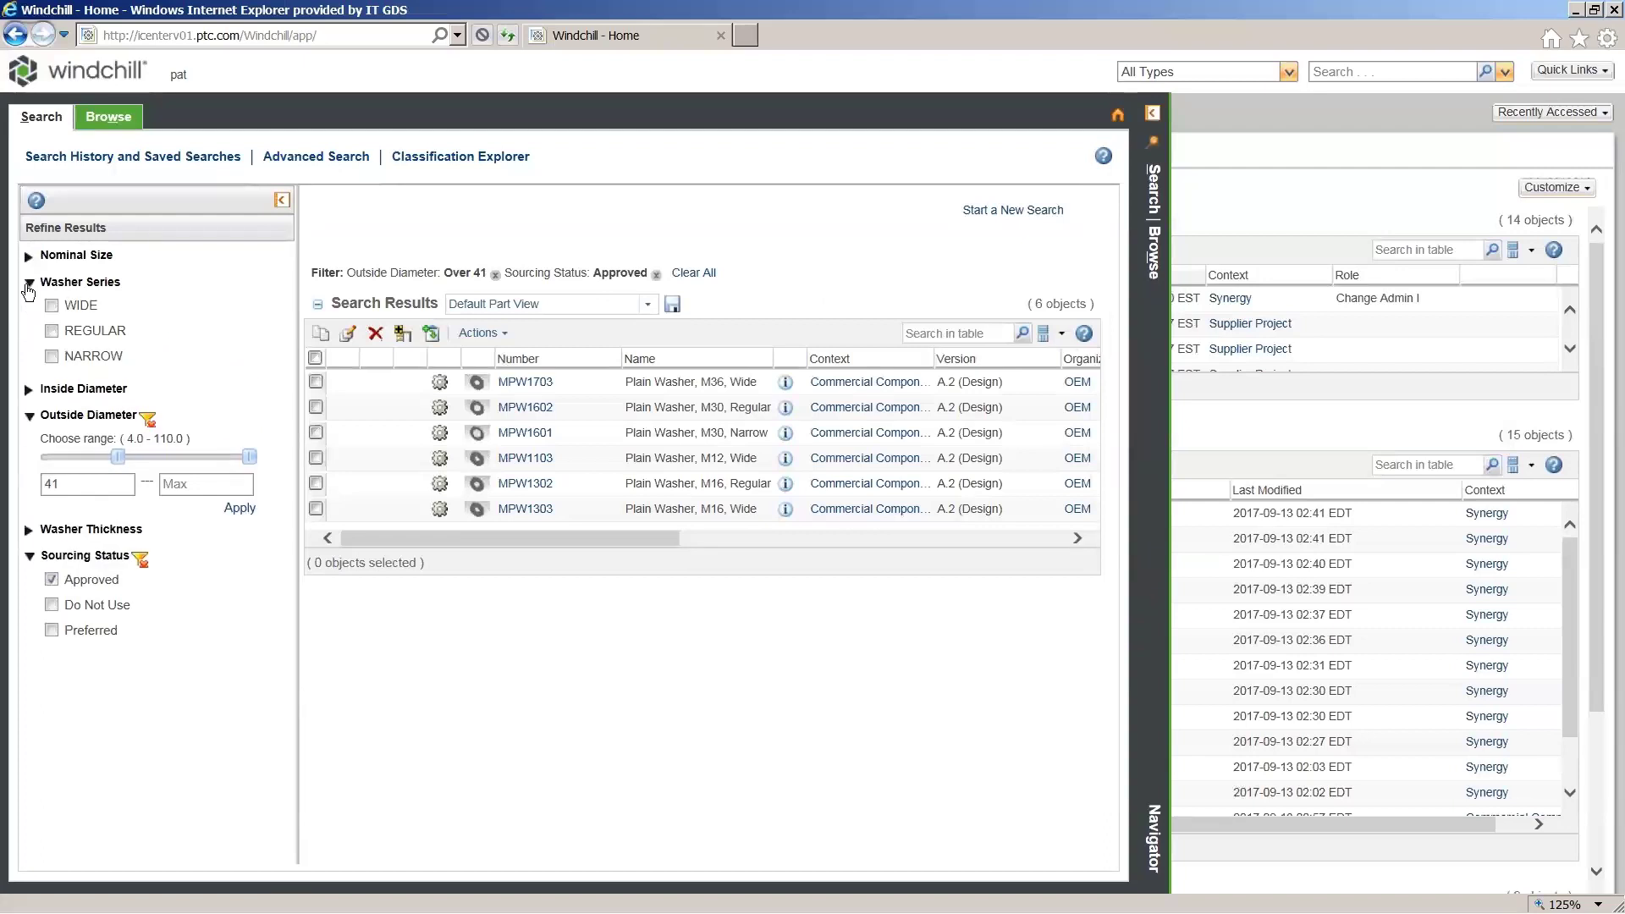
click(51, 331)
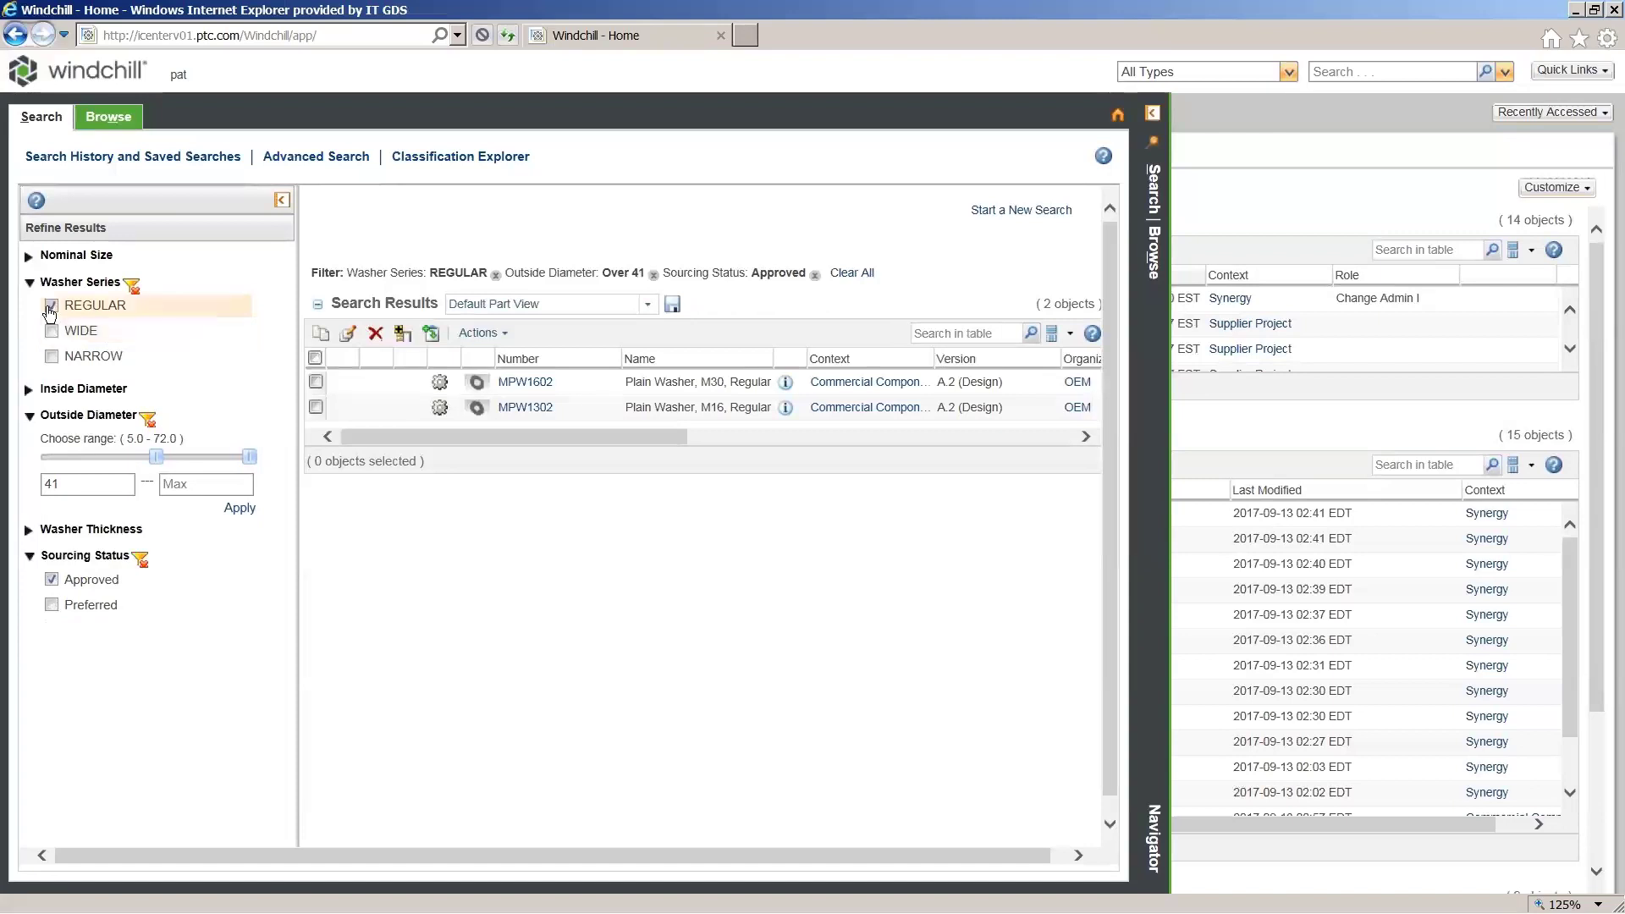
click(28, 255)
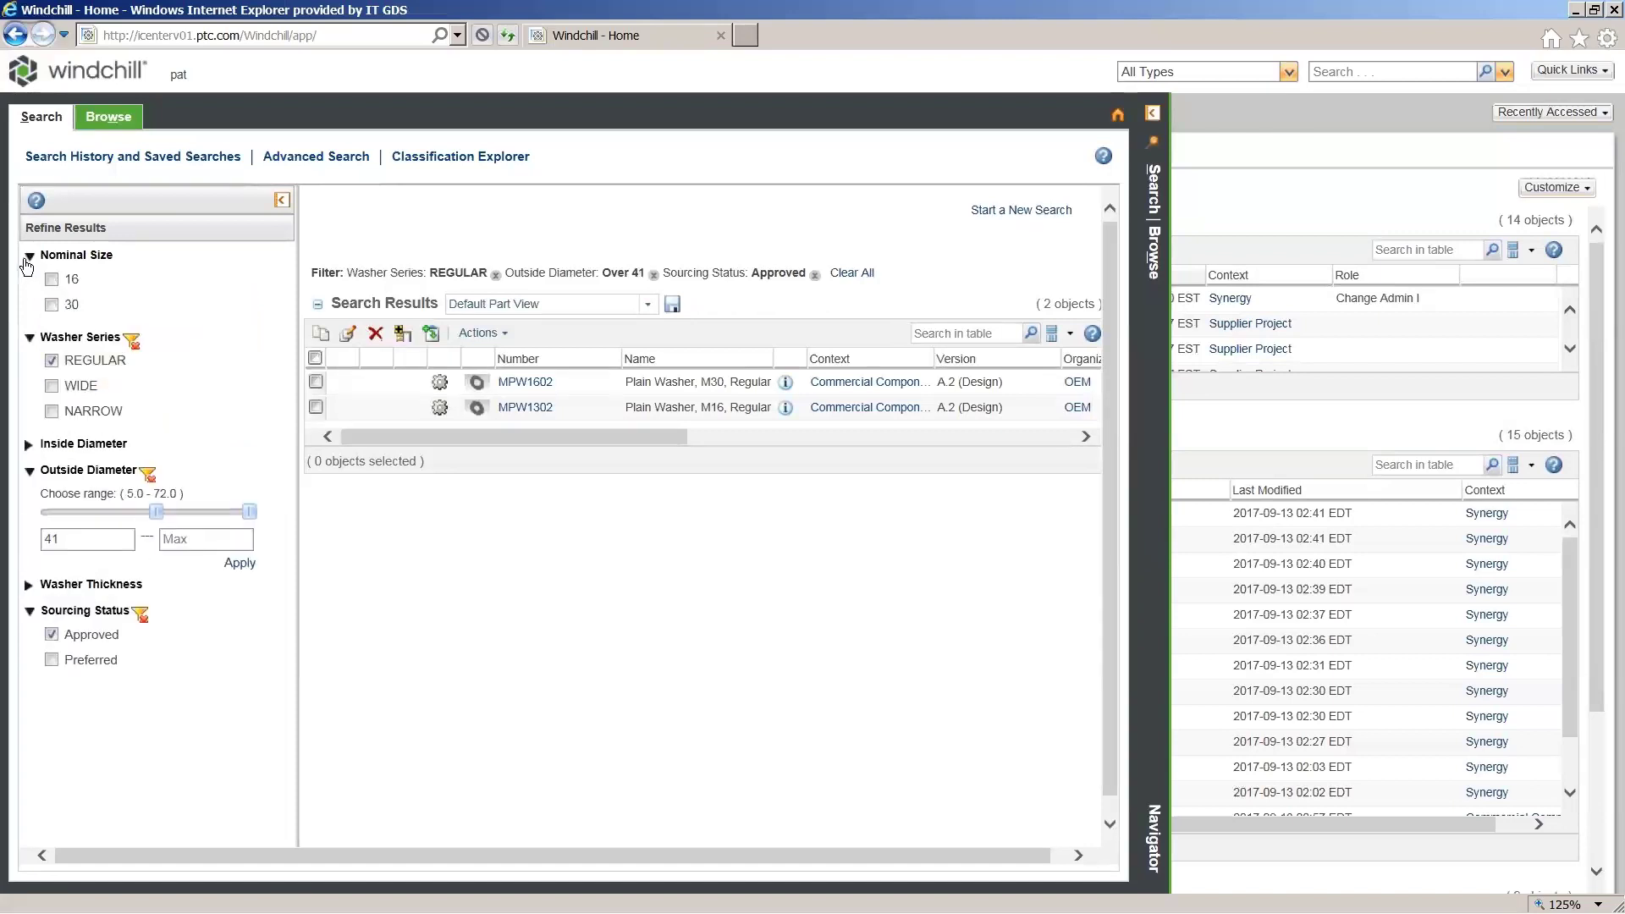
click(52, 305)
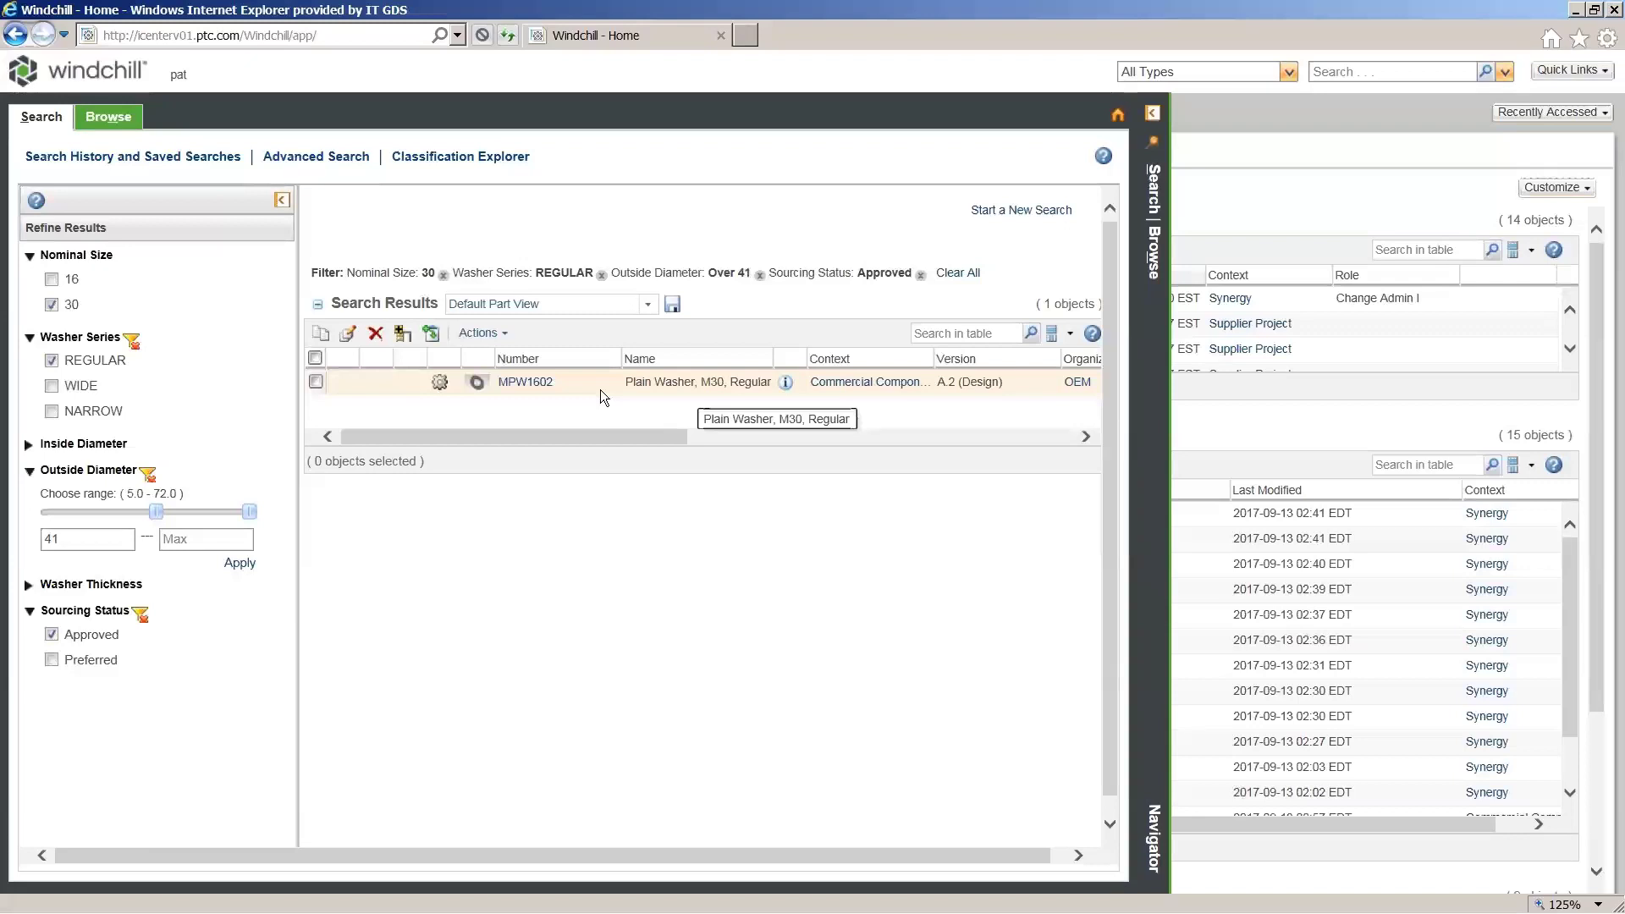
click(478, 383)
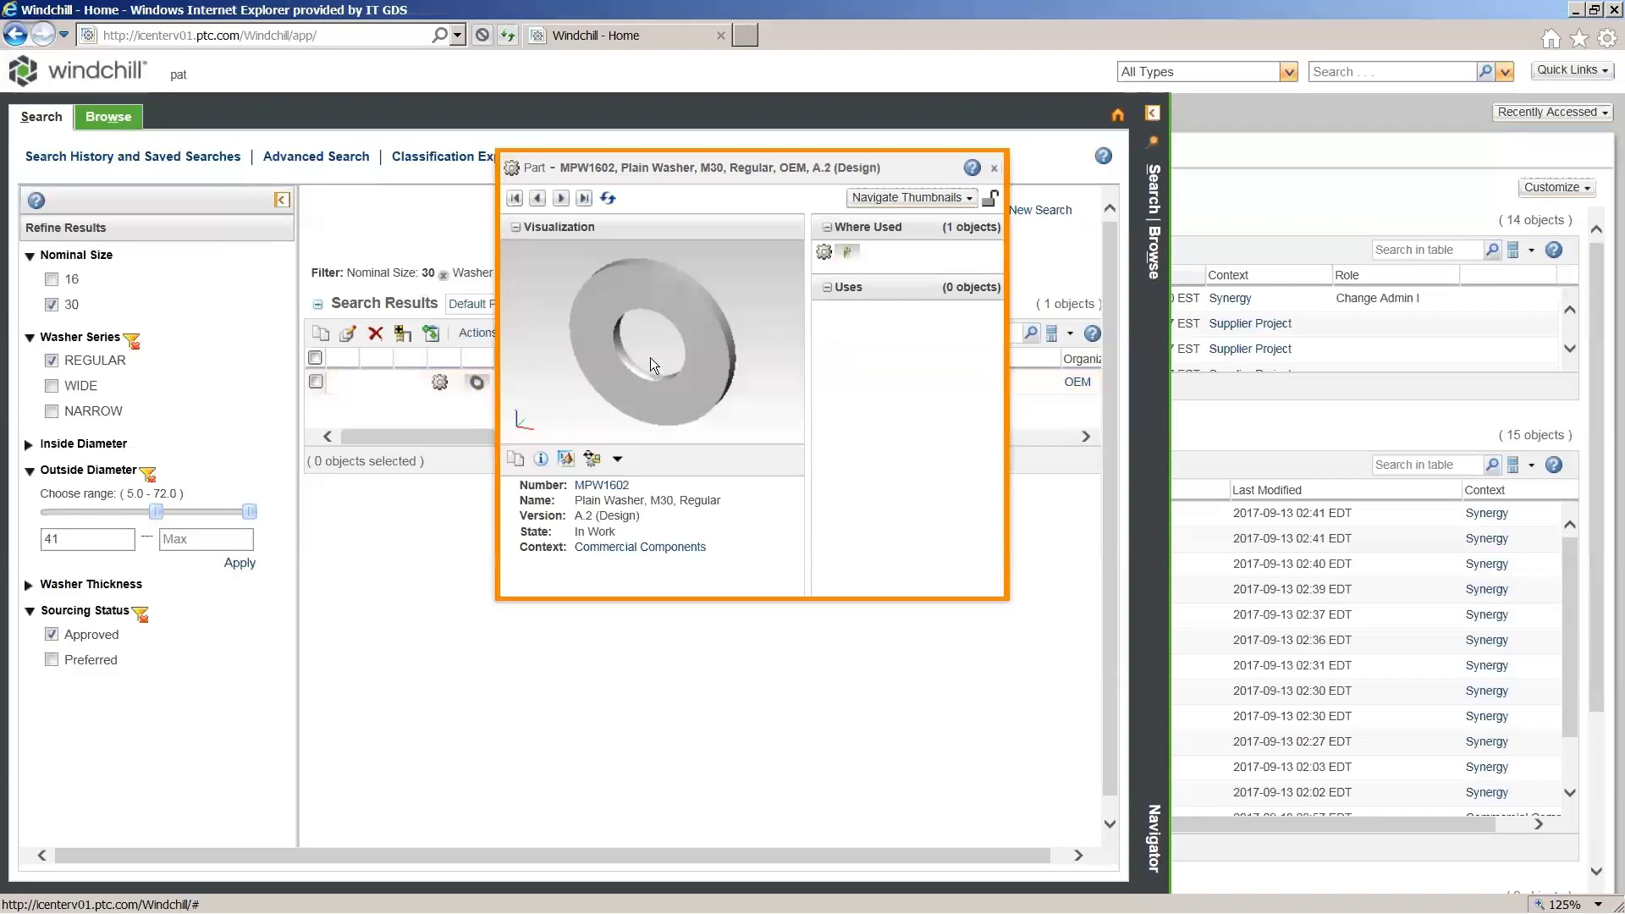
mouse_move(712, 342)
mouse_down()
mouse_move(770, 343)
mouse_move(684, 348)
mouse_up()
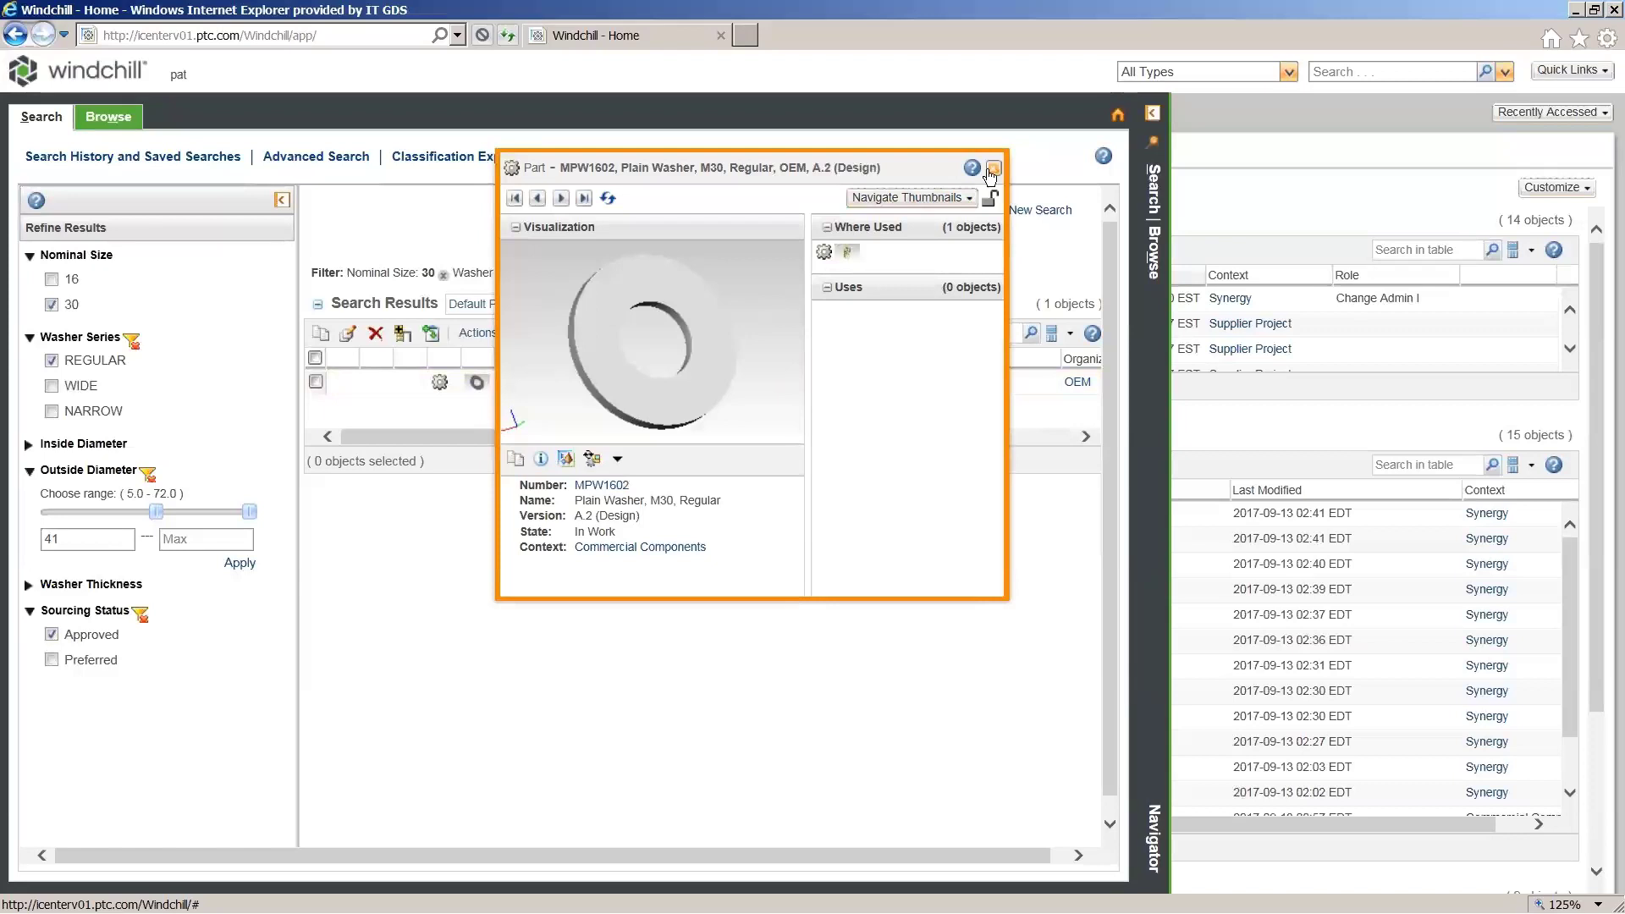
click(992, 170)
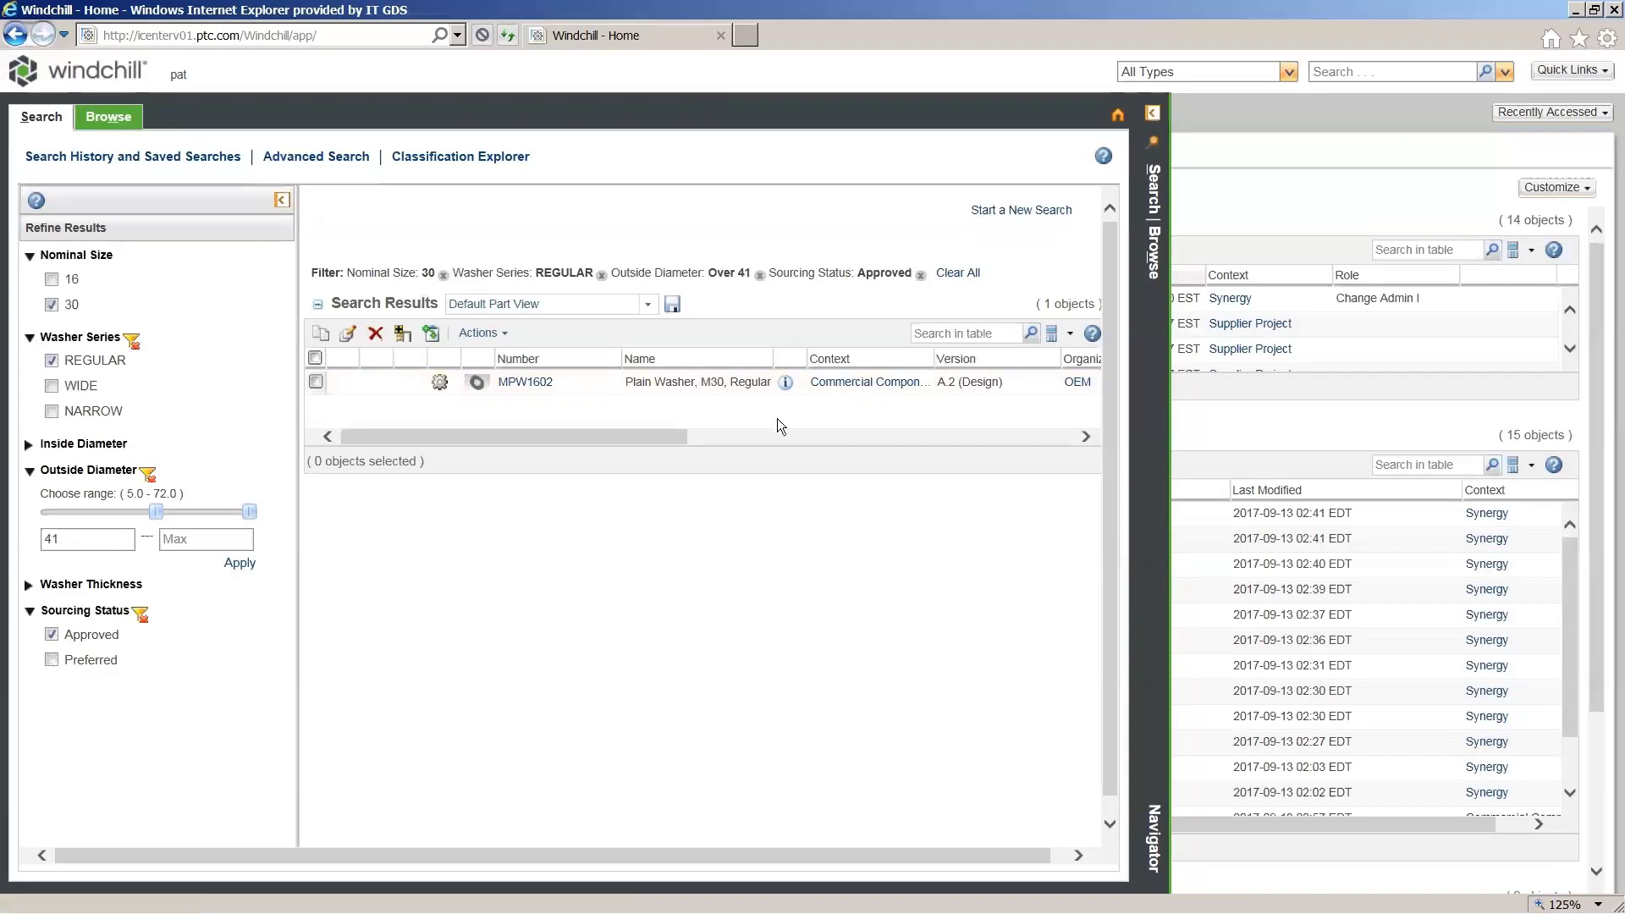
drag(684, 439, 997, 442)
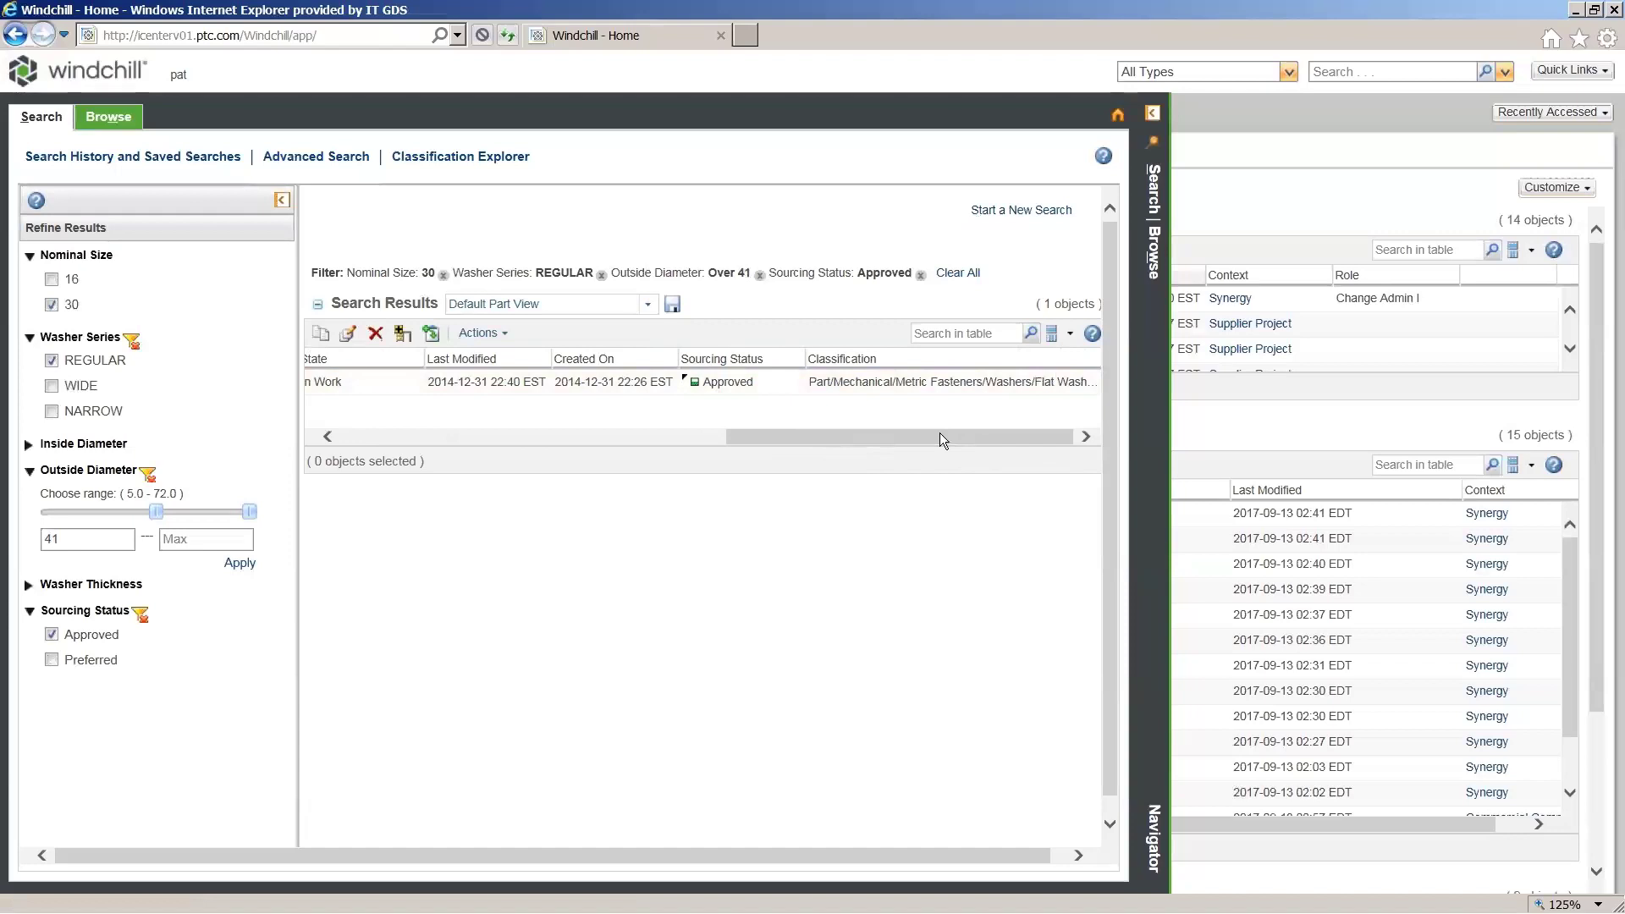
drag(938, 434, 530, 443)
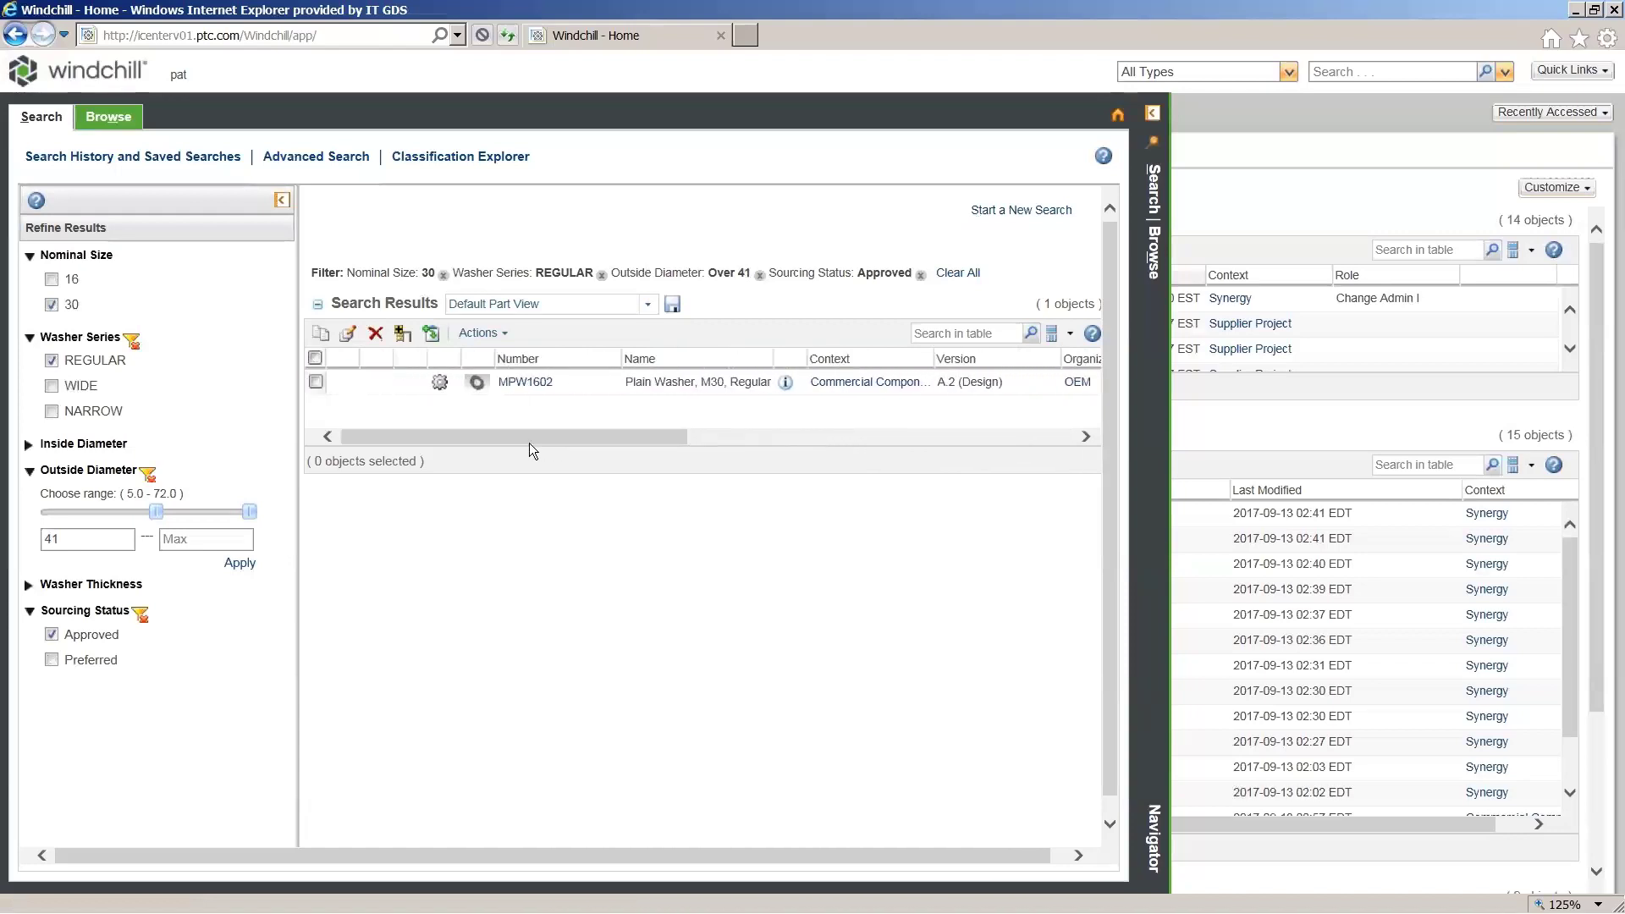
Step: Open MPW1602's information page, review its details, and view its Where Used list
click(787, 383)
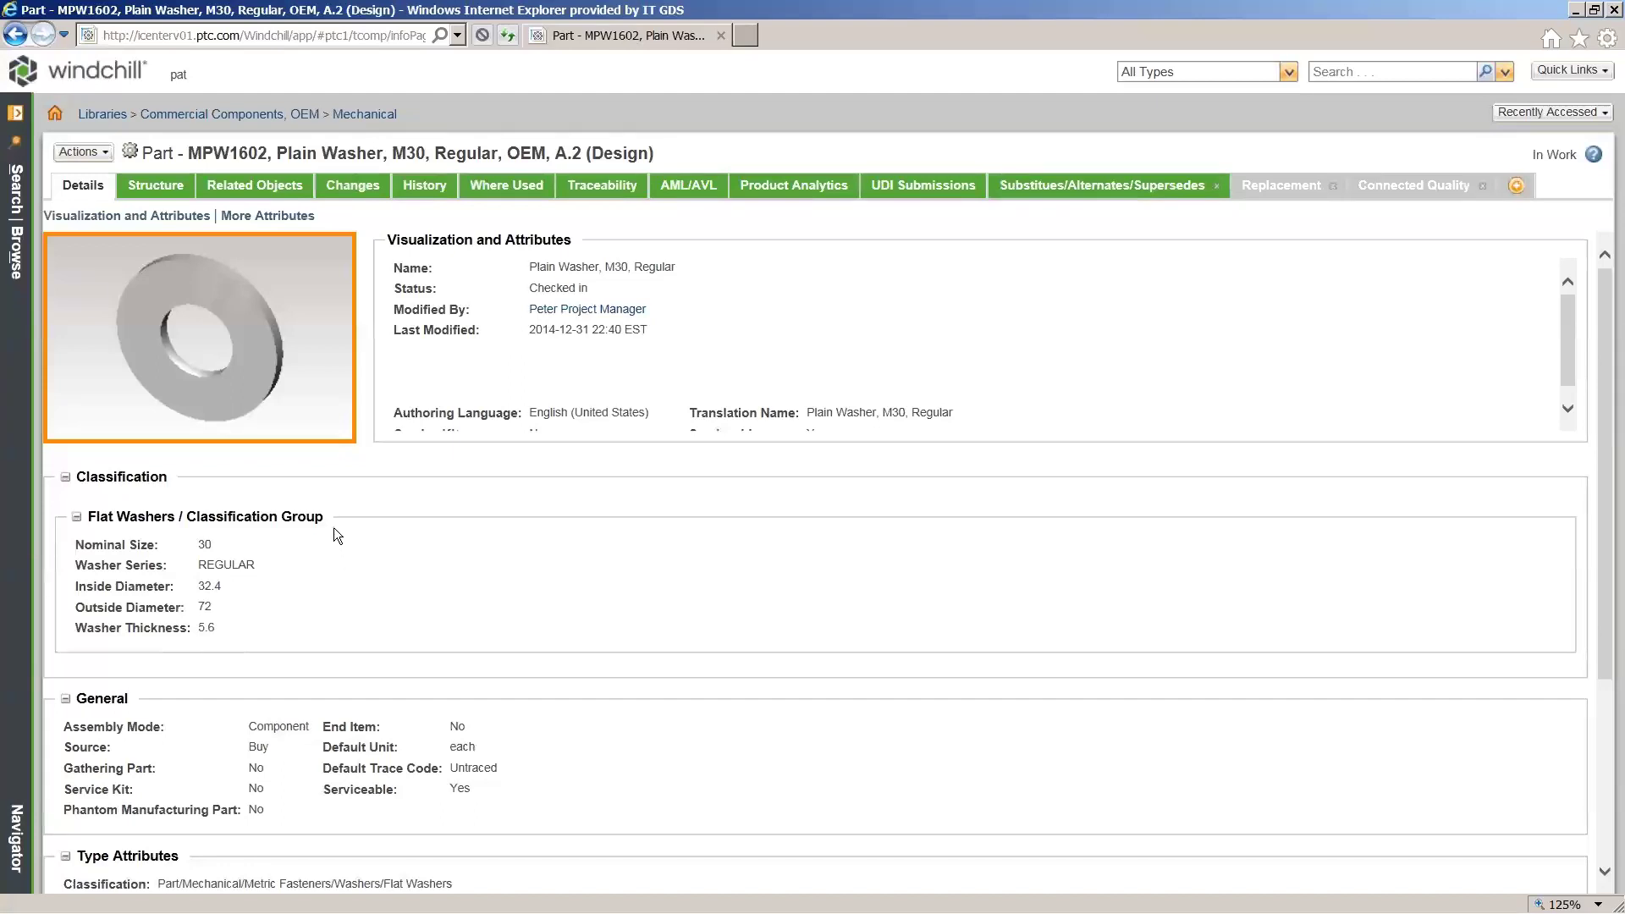
scroll(334, 526, down, 4)
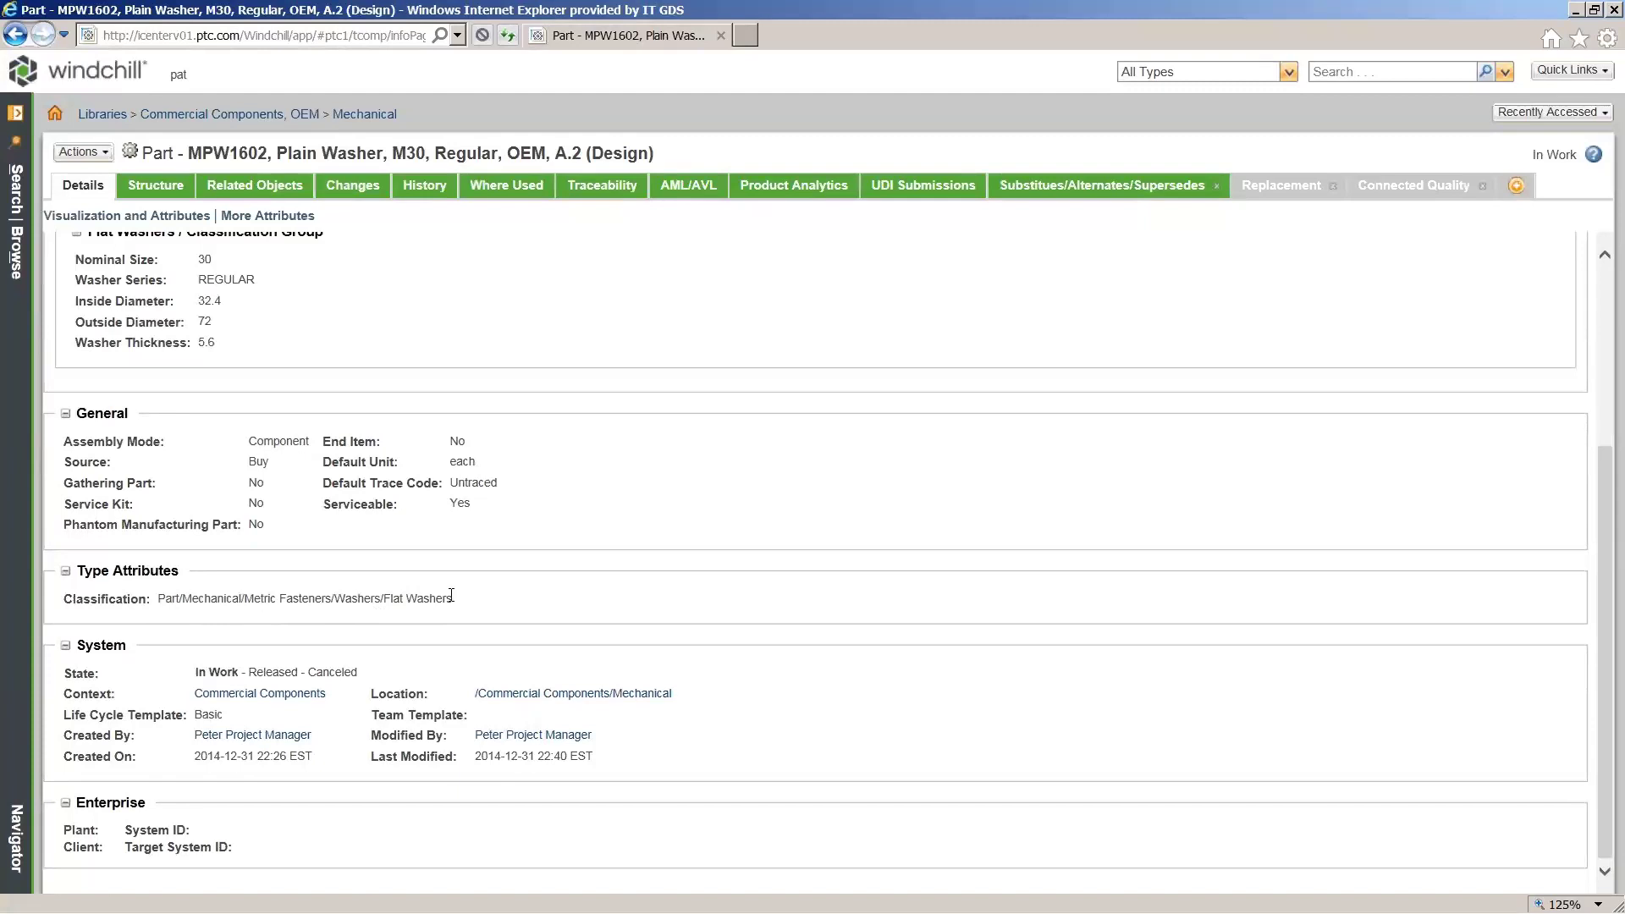
click(507, 186)
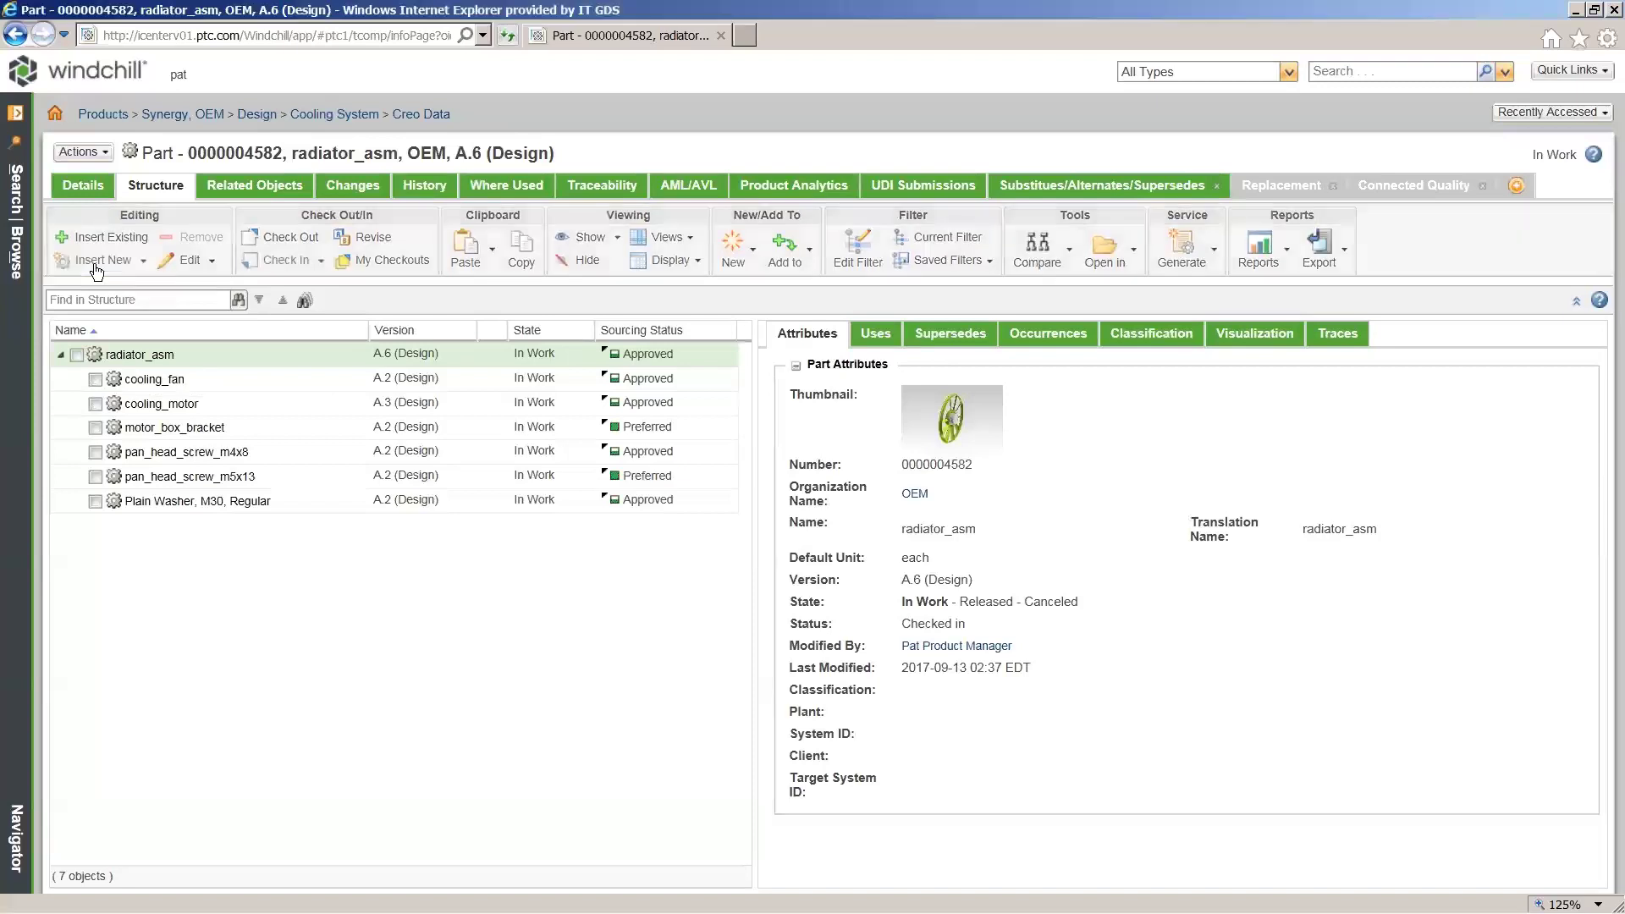
Step: Start a new Design-view Part 'Plain Washer, M36, Regular' in radiator_asm and open the classification picker
click(95, 266)
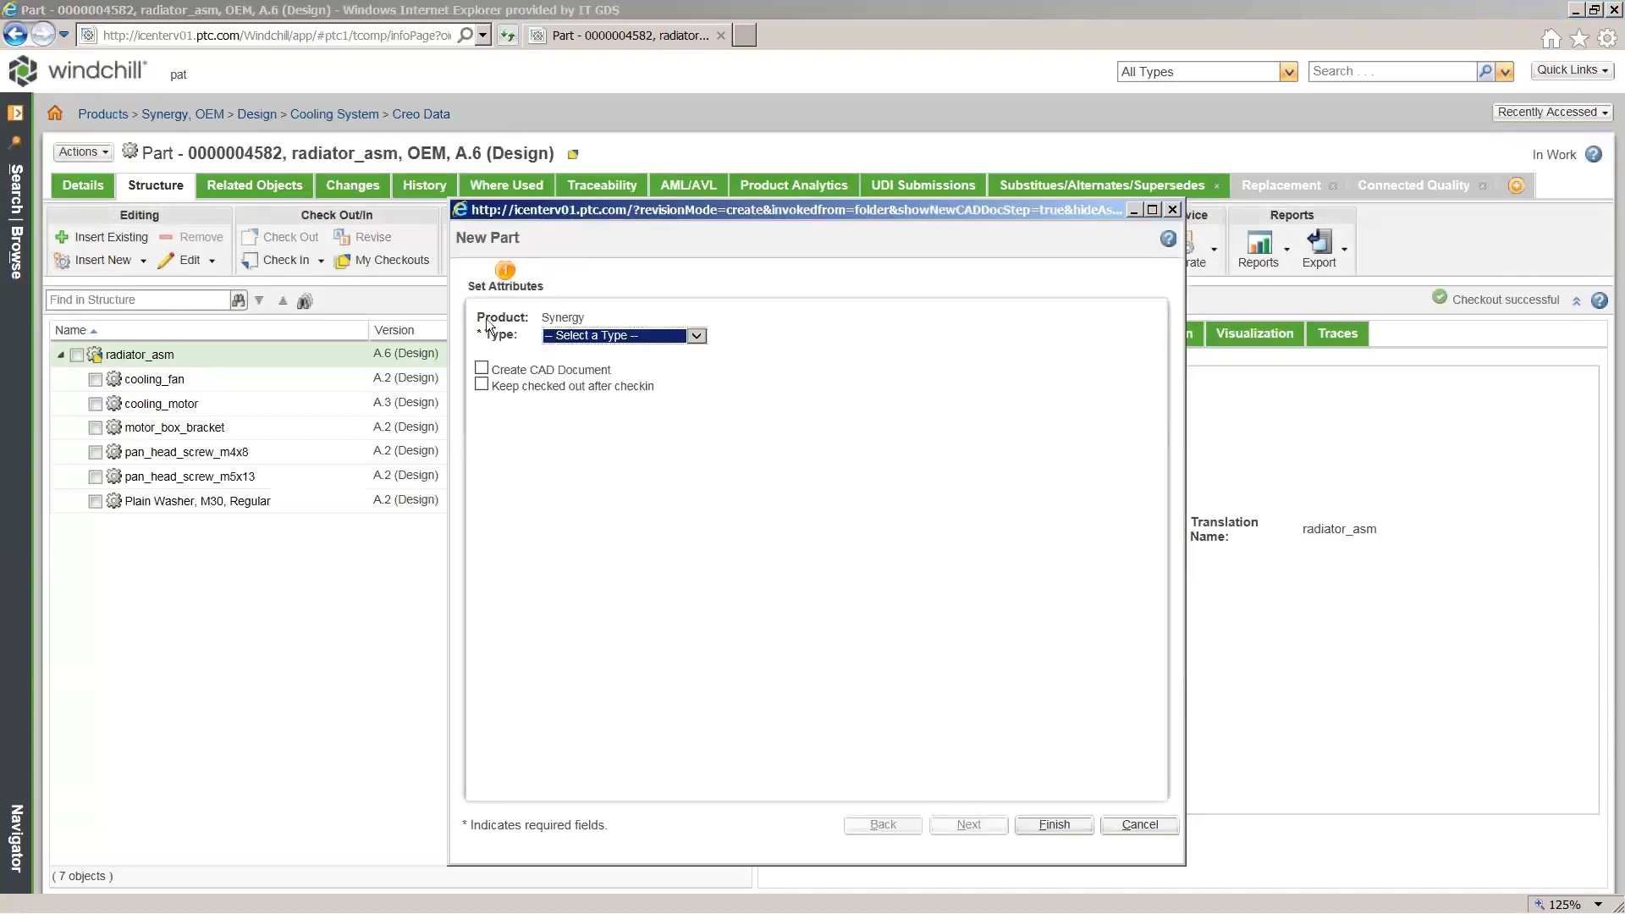
click(696, 337)
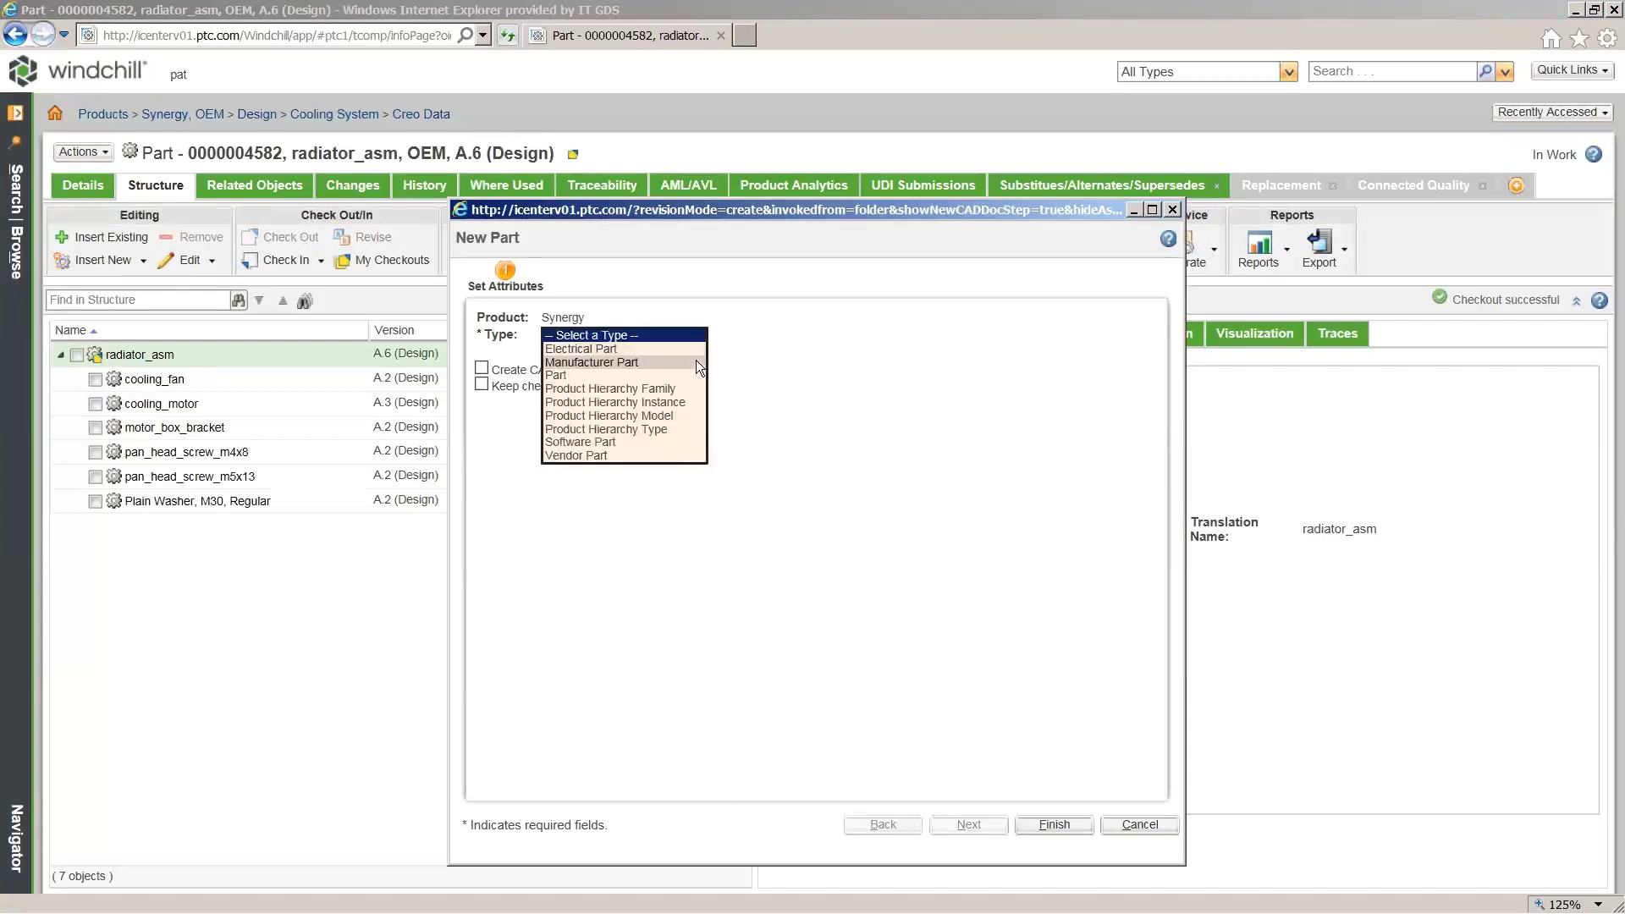
click(693, 371)
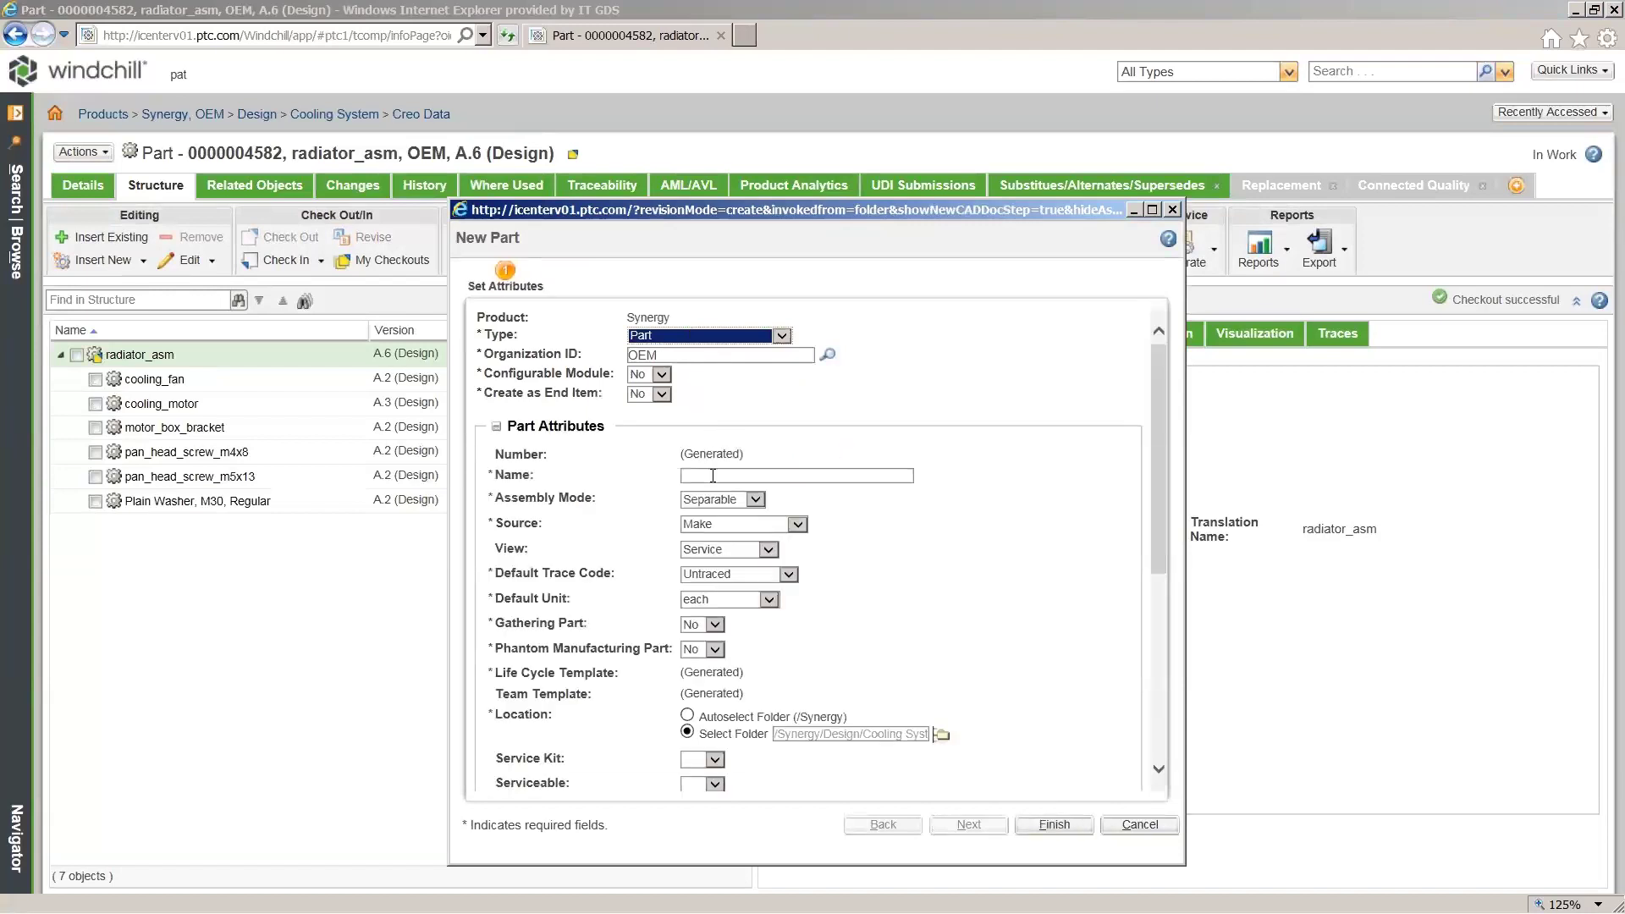
click(713, 476)
text(Plain)
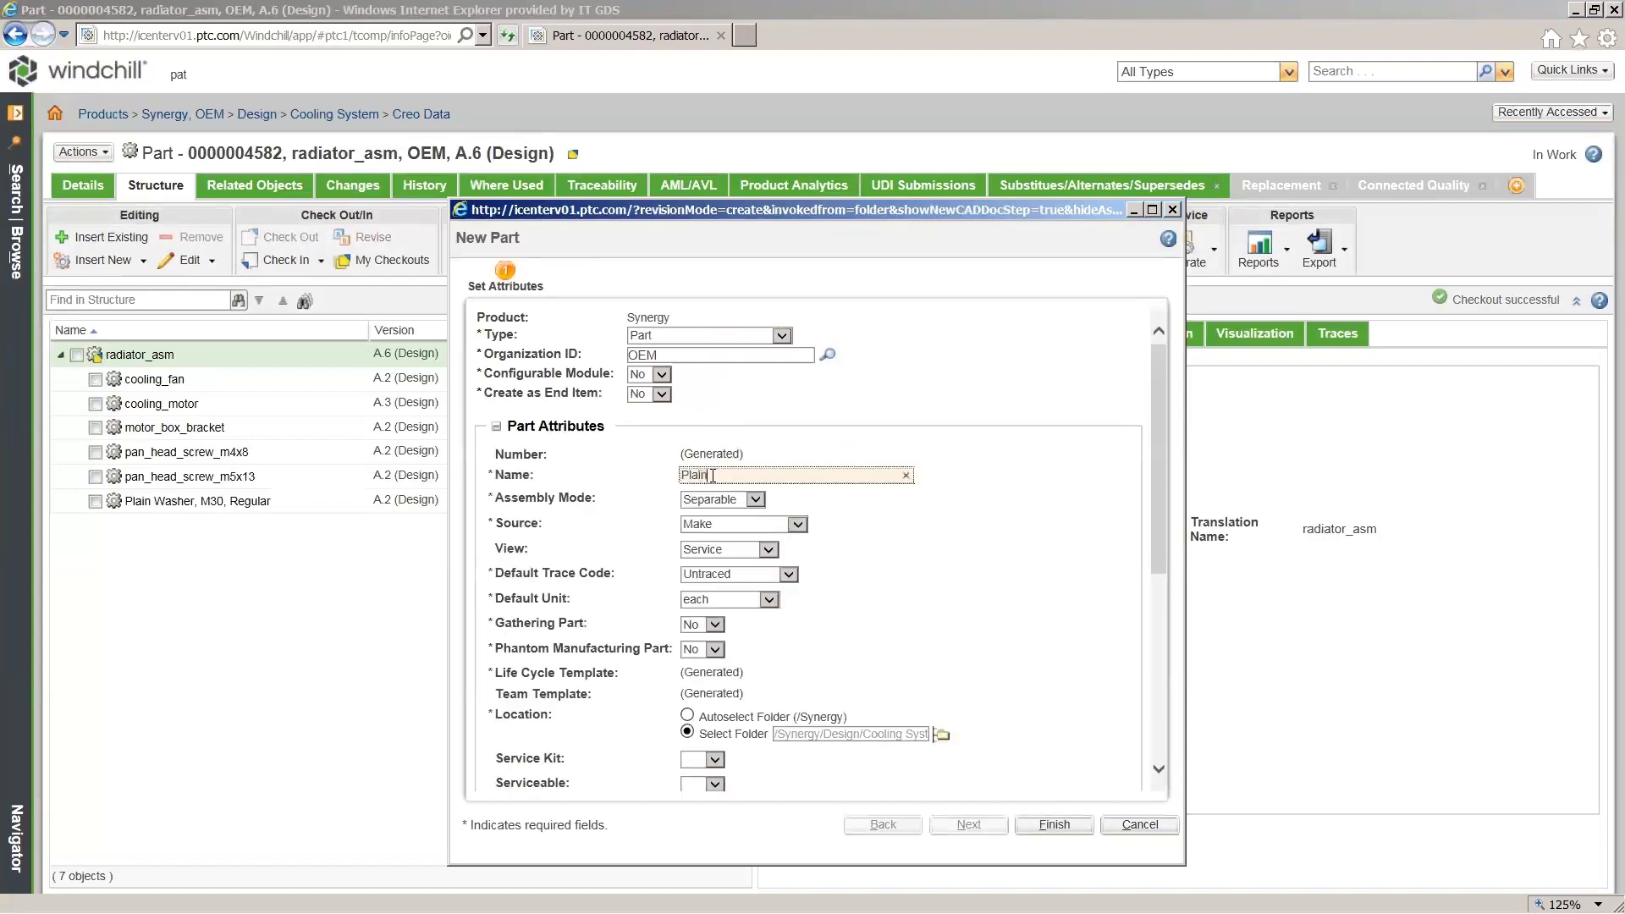
text( Washer, M36, Regular)
click(768, 552)
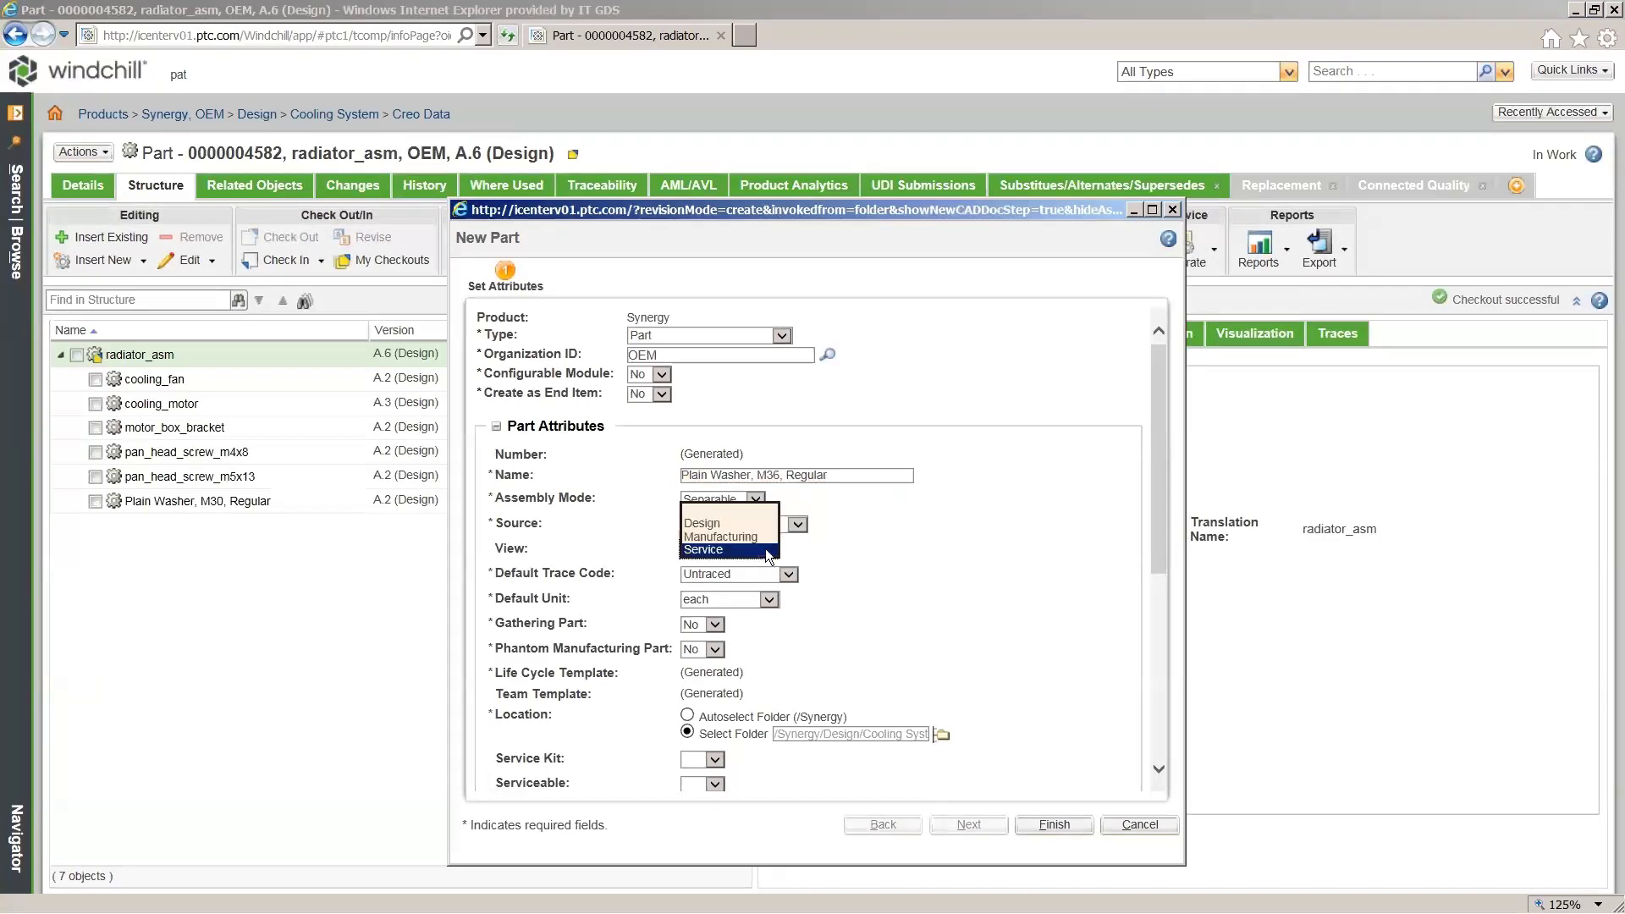
click(764, 519)
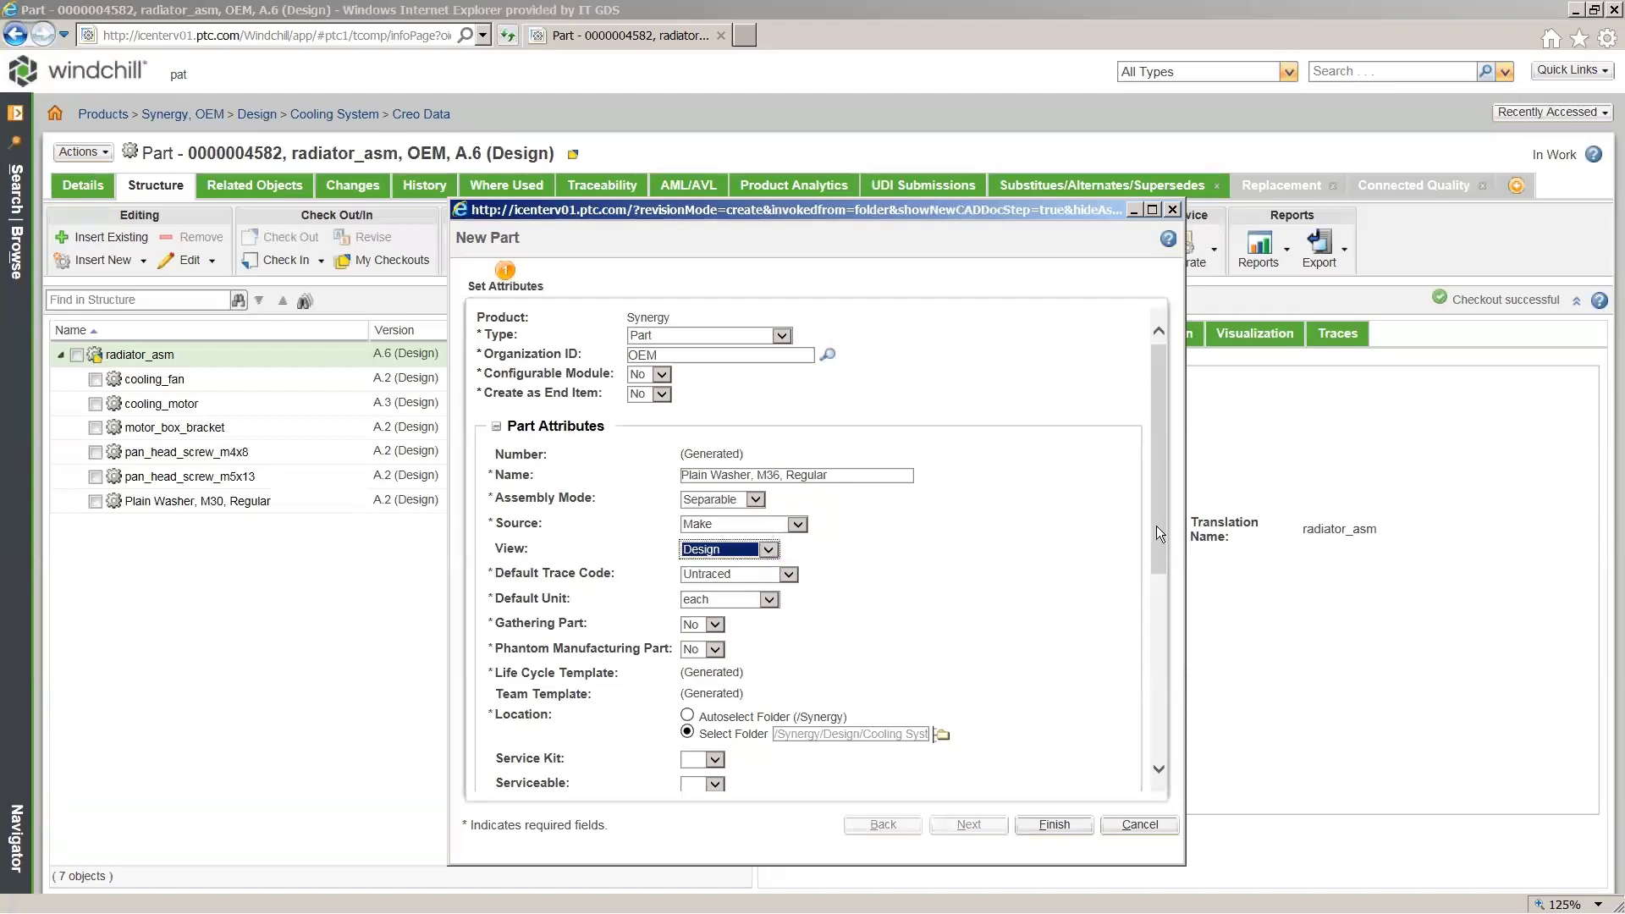
drag(1156, 526, 1166, 723)
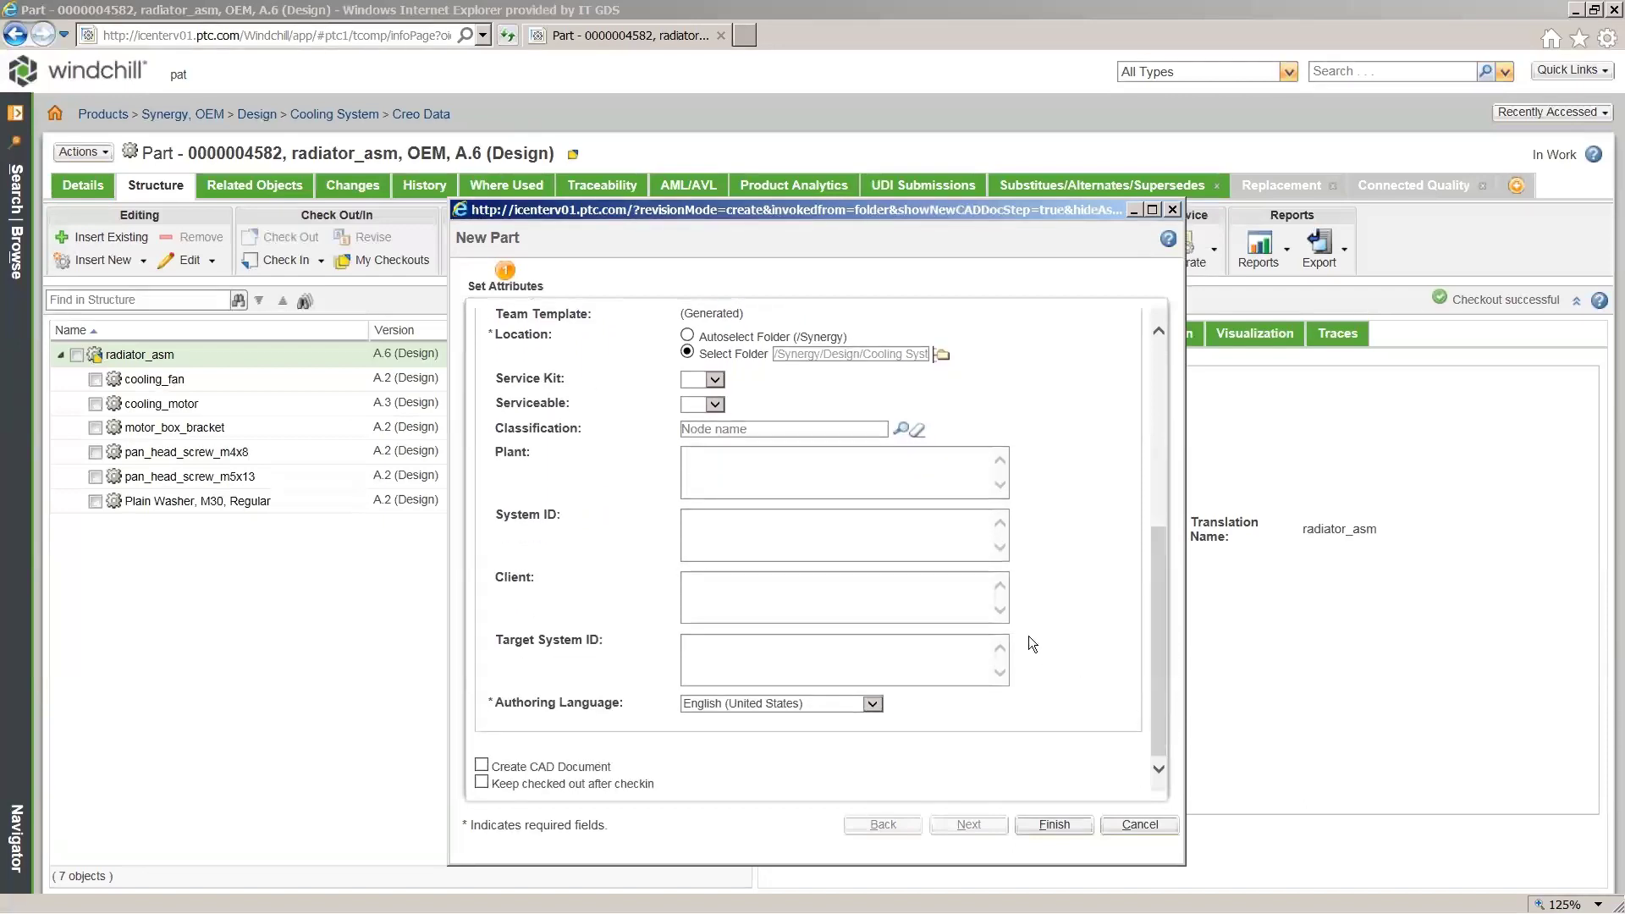
click(903, 431)
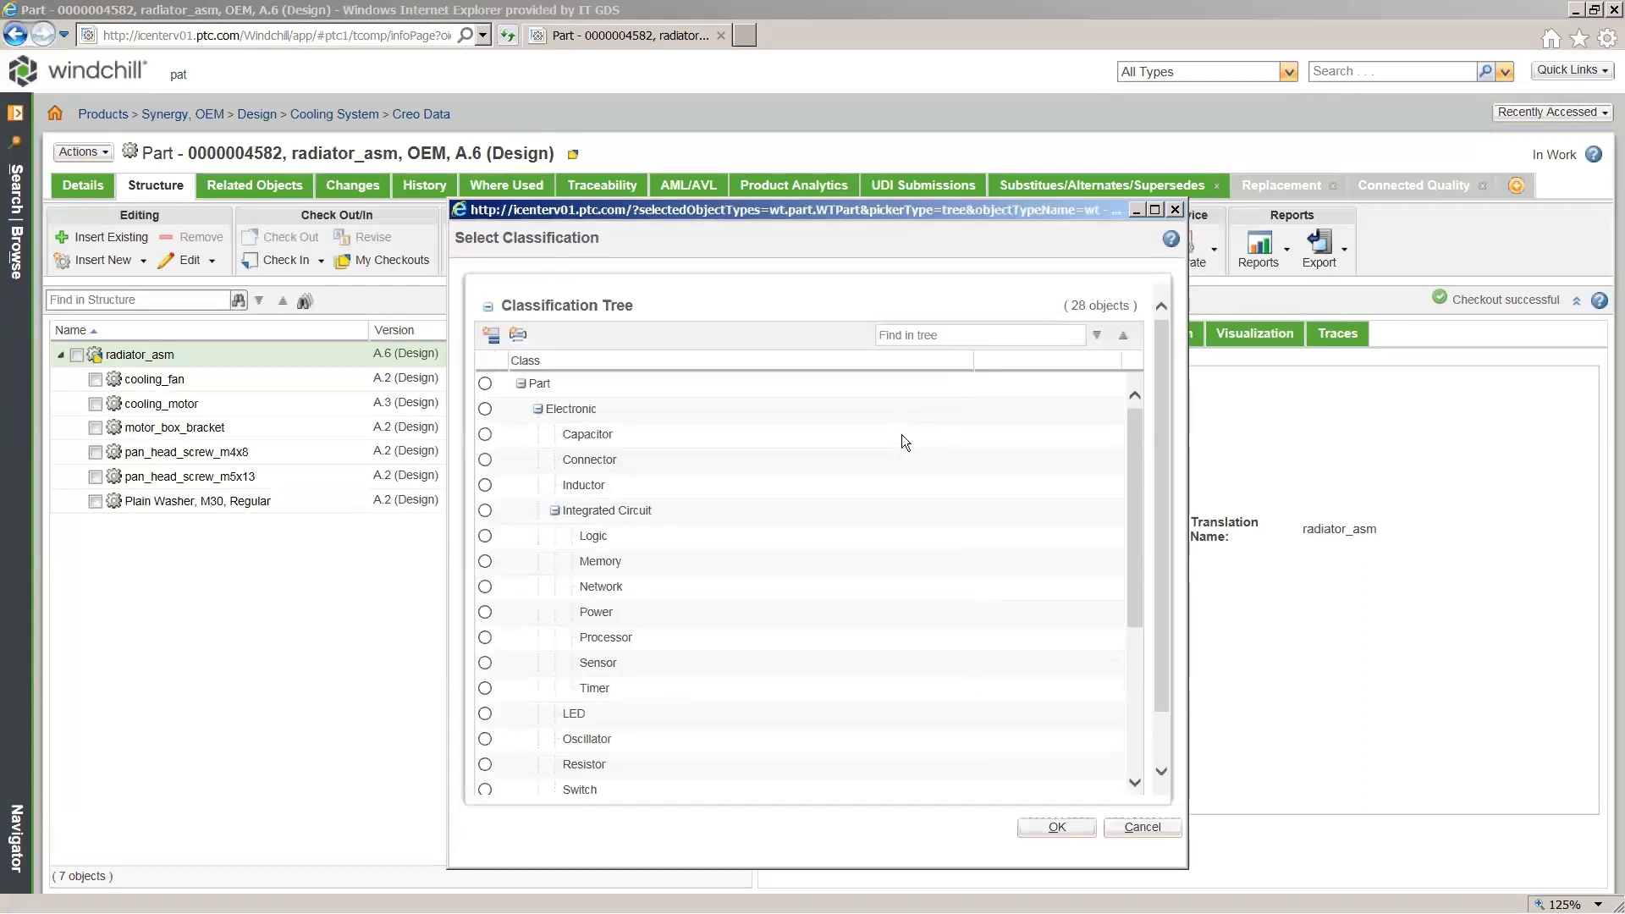
Step: Select Flat Washers as the new part's classification and confirm
scroll(909, 447, down, 5)
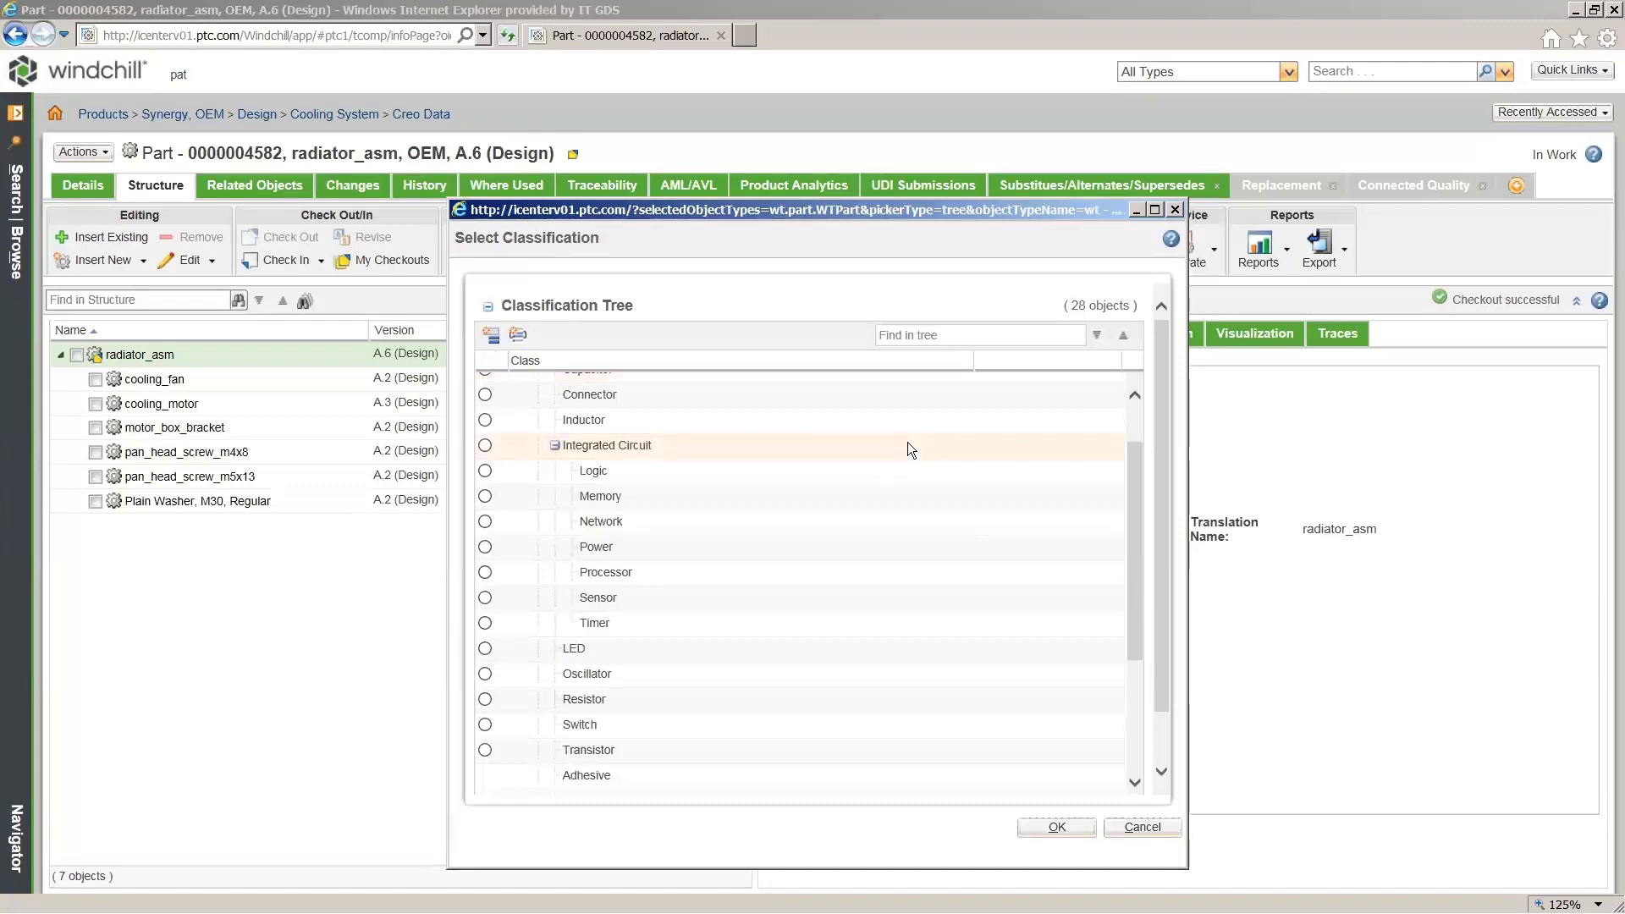
scroll(908, 443, down, 4)
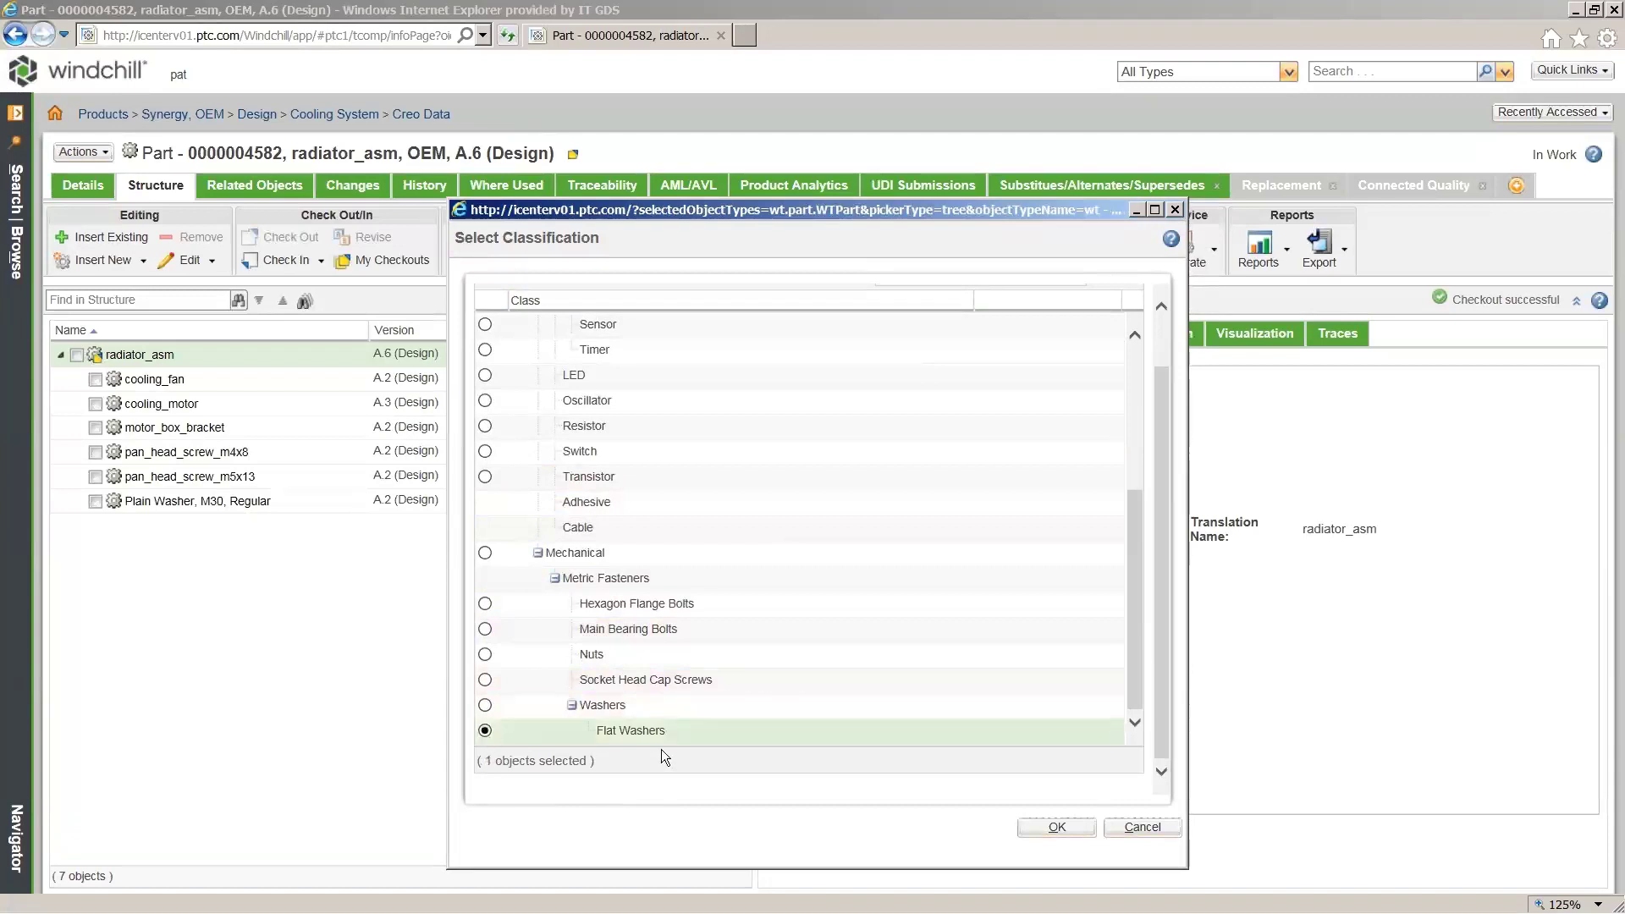
click(1058, 830)
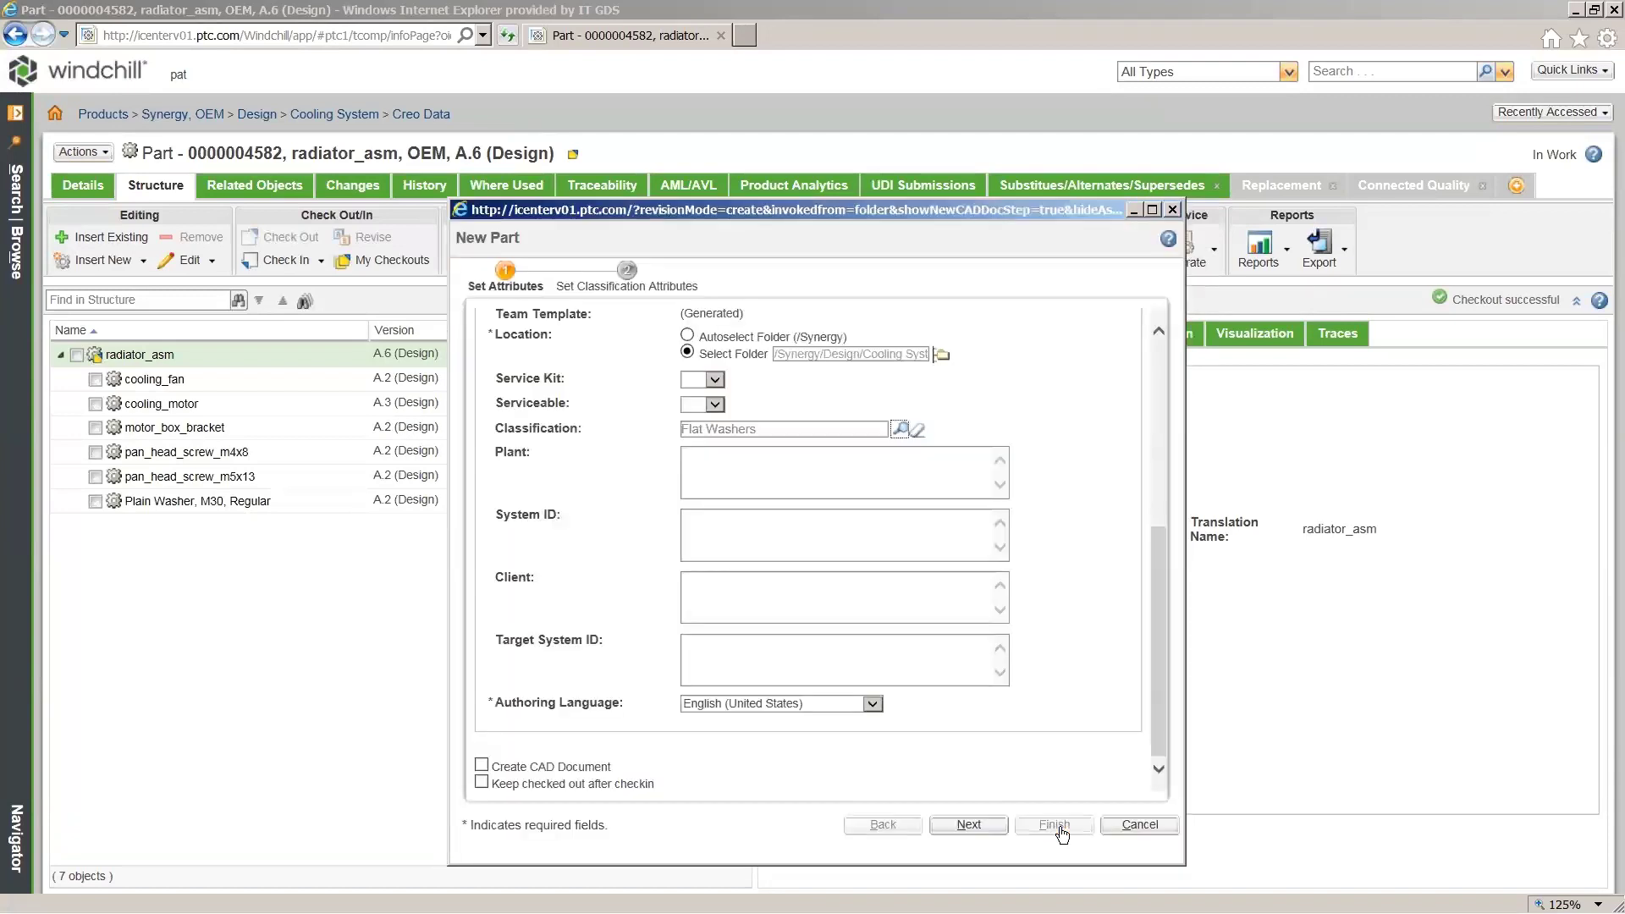
Step: On the classification attributes step, set nominal size 36 and washer series REGULAR
click(968, 825)
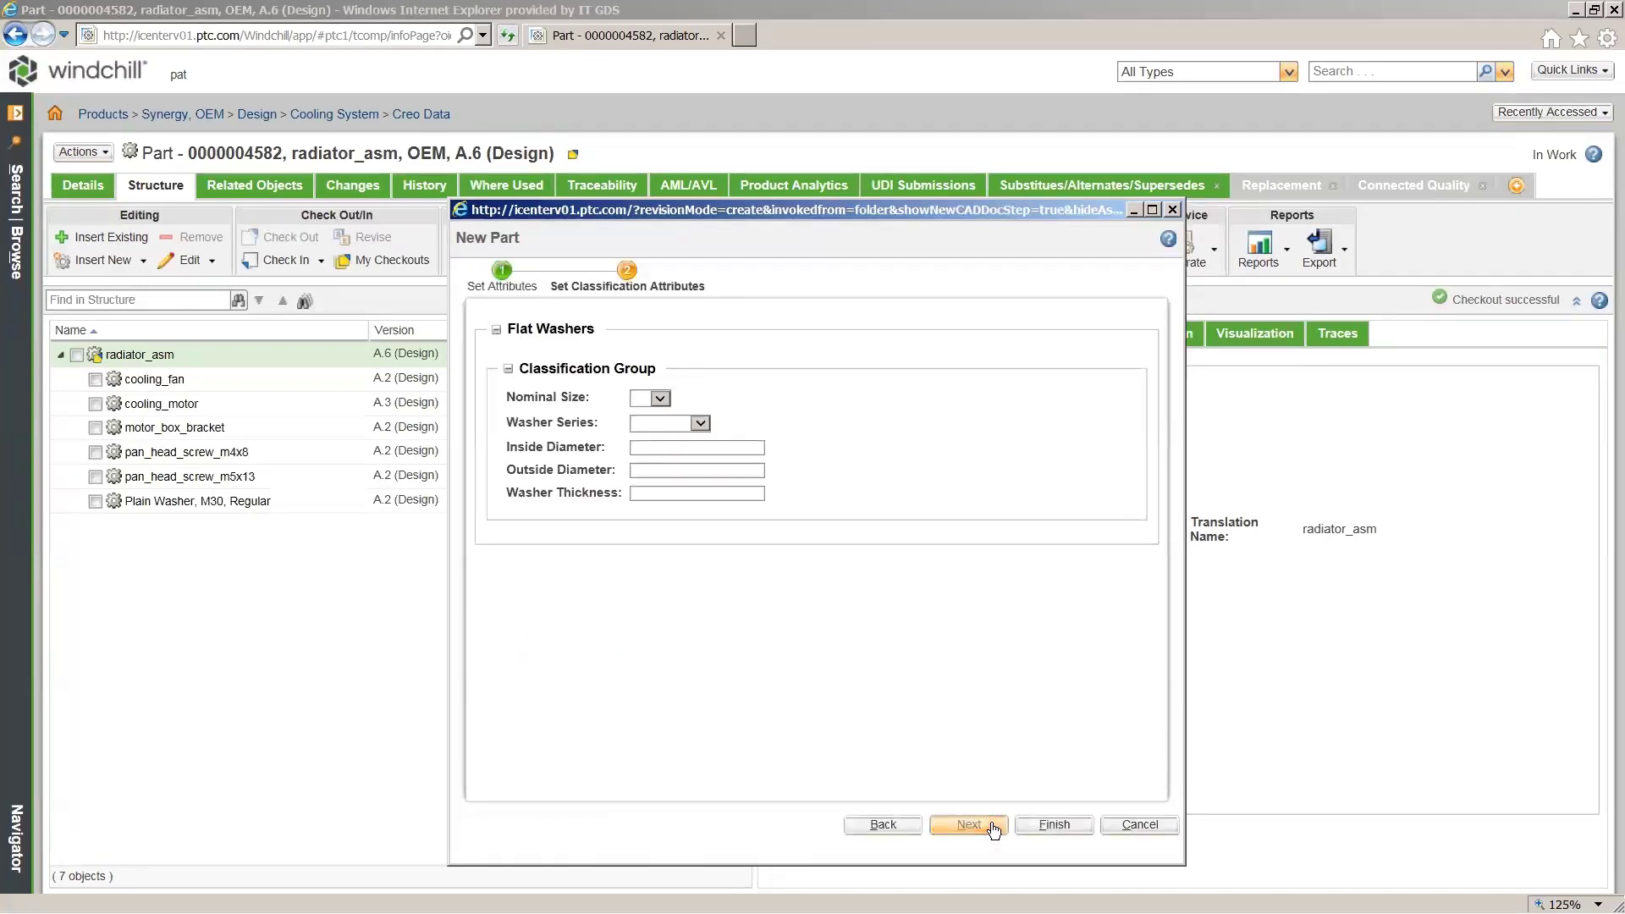
click(659, 398)
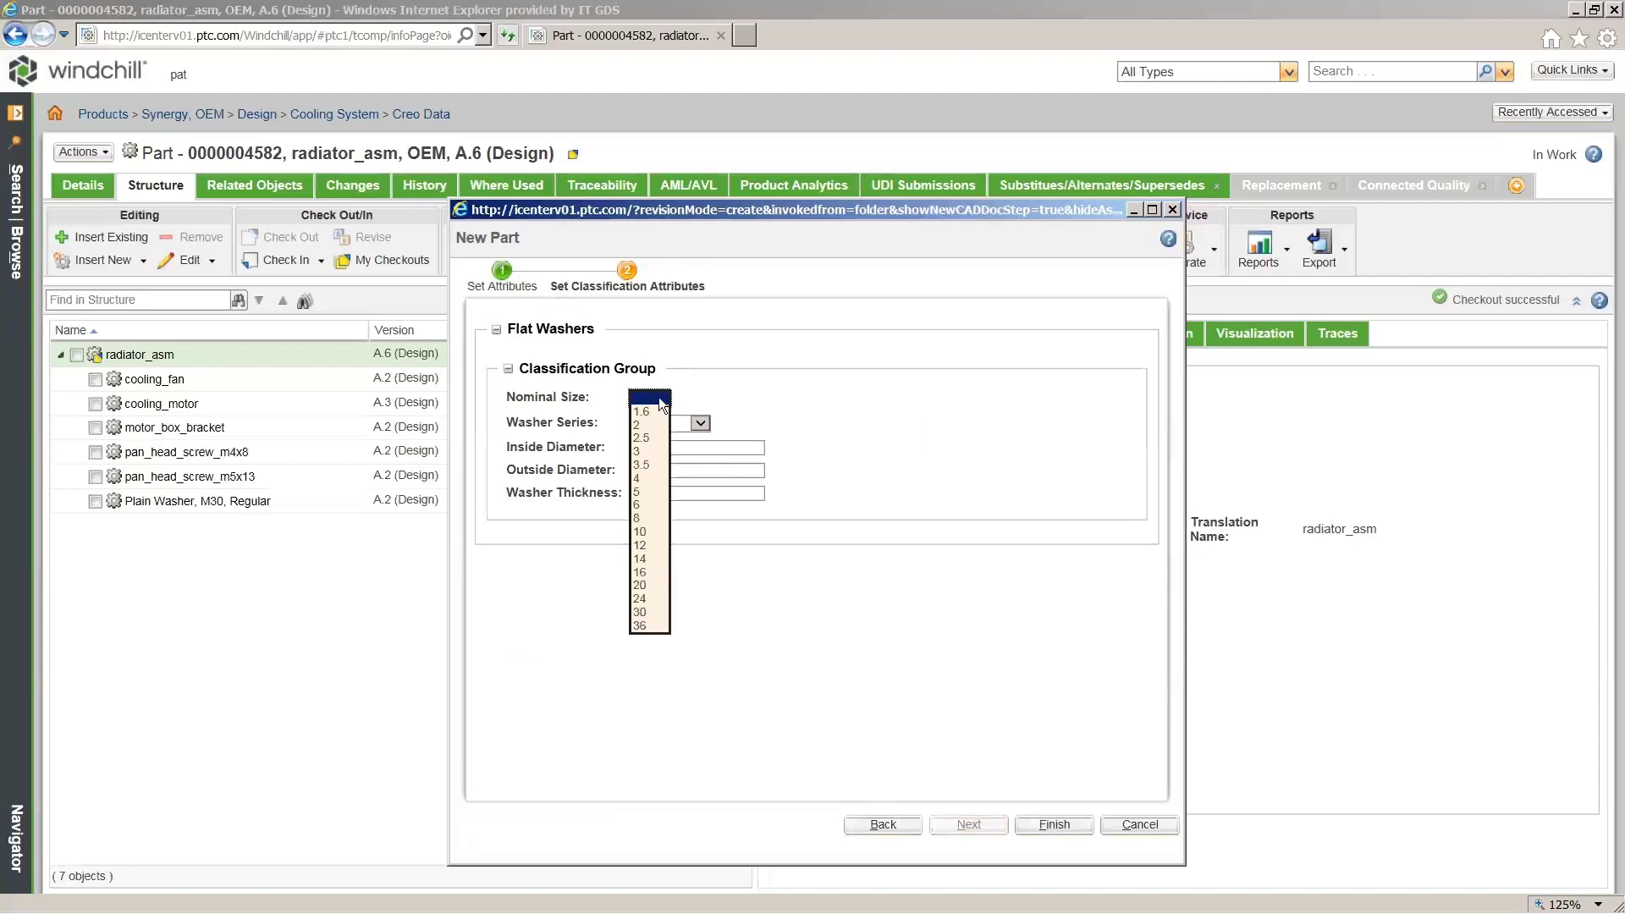
click(639, 627)
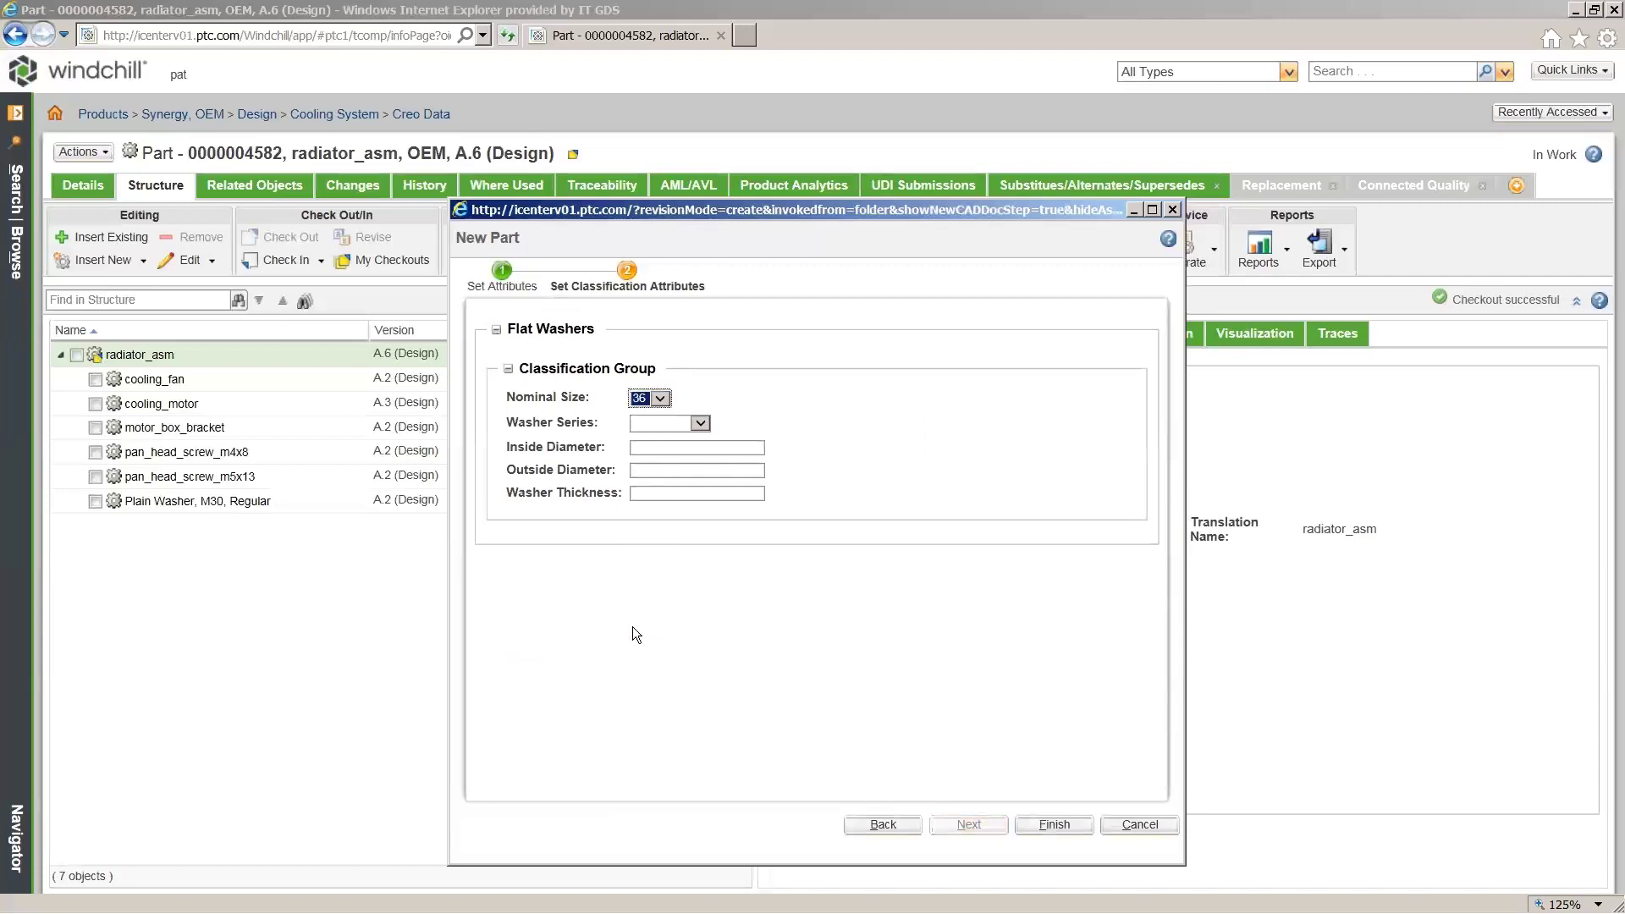
click(699, 424)
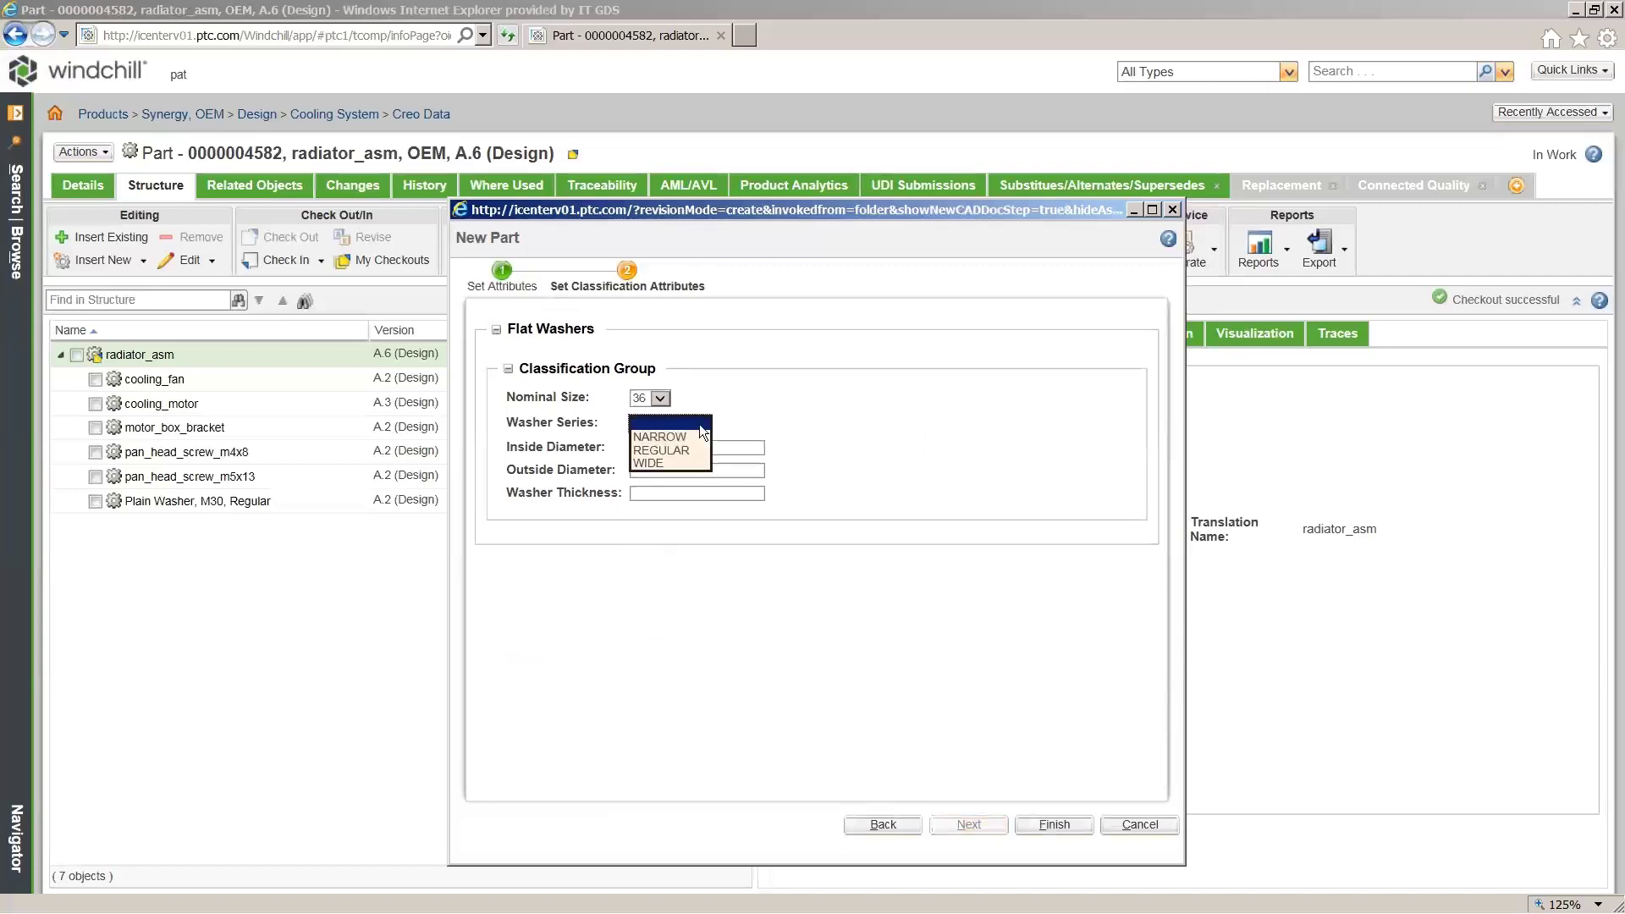
click(698, 450)
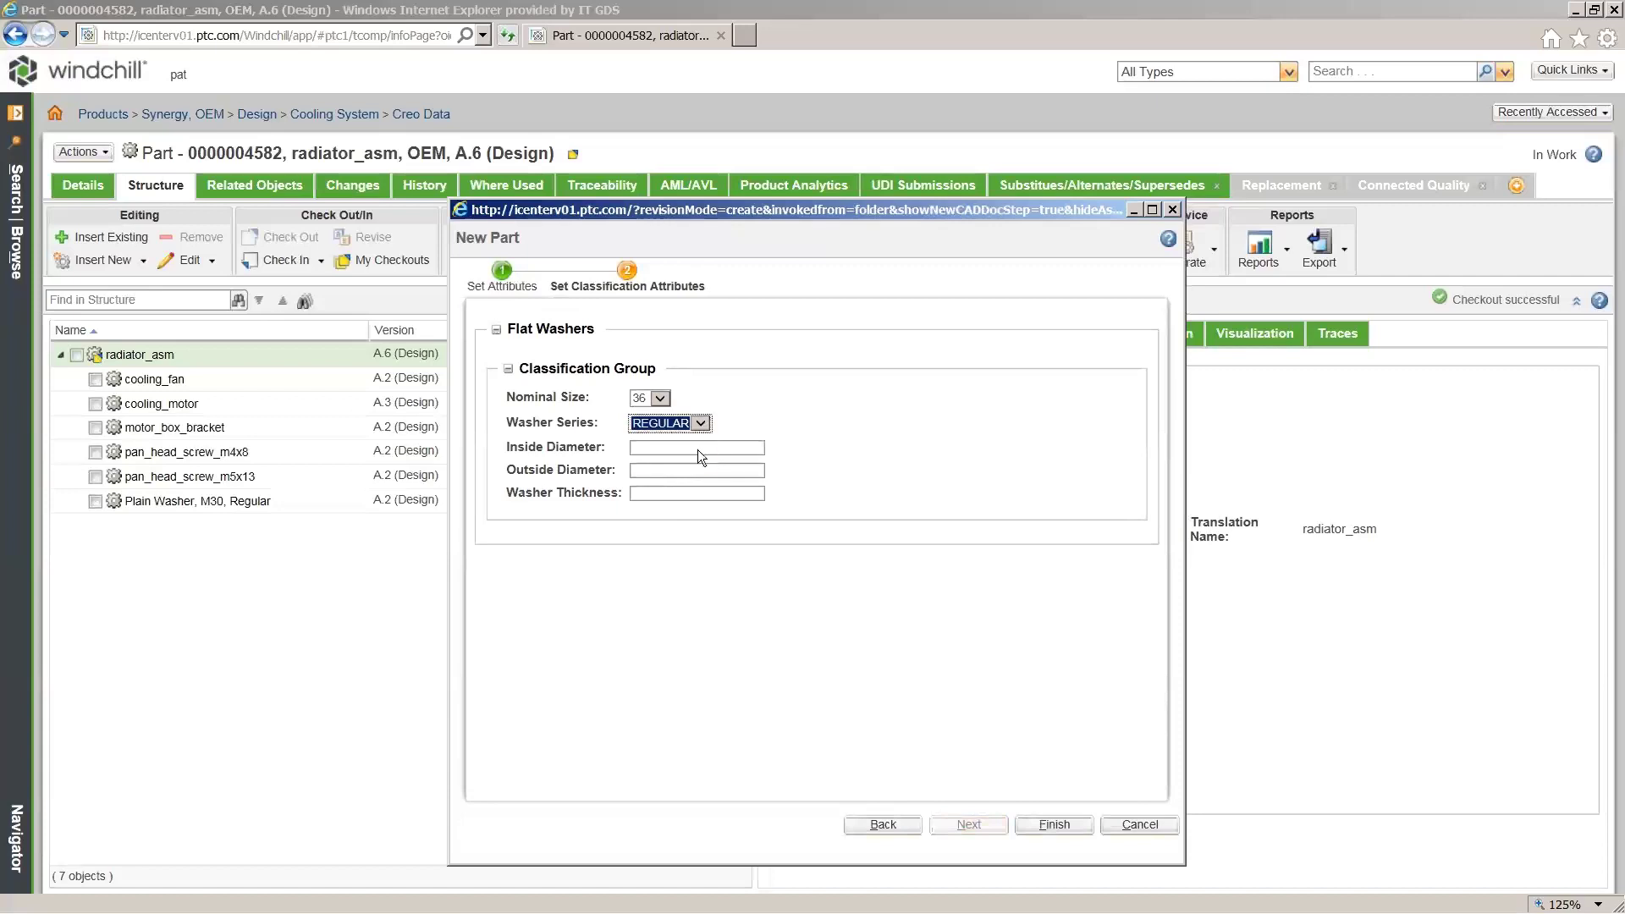
Step: Enter inside diameter 35, outside diameter 80 and thickness 6, then finish creating the part
click(698, 449)
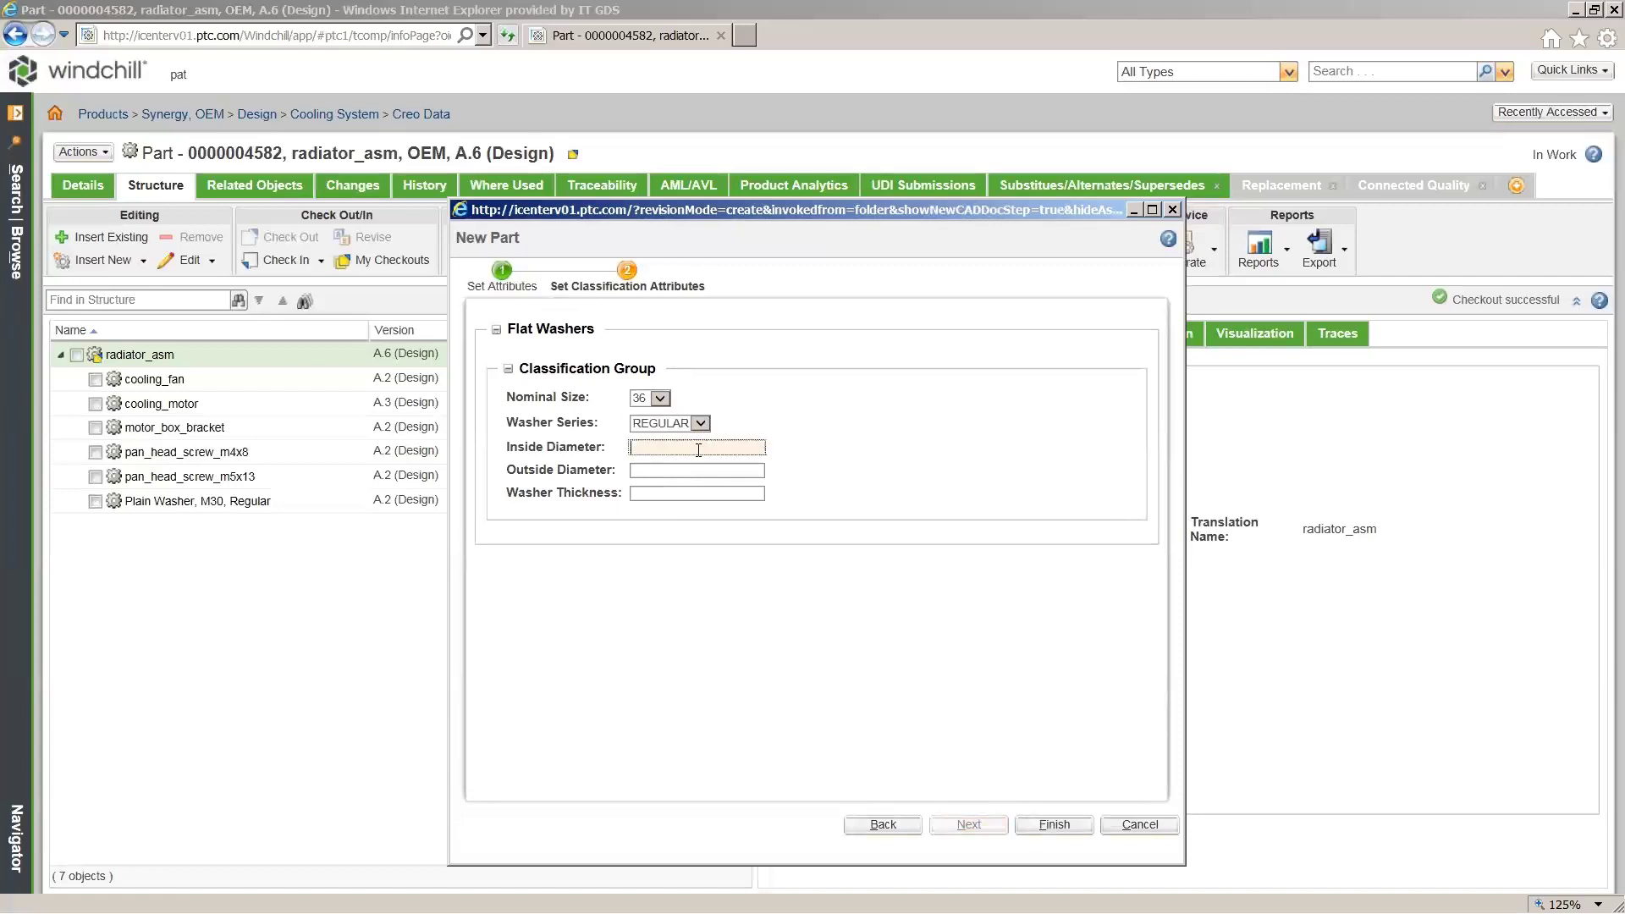
text(35)
click(700, 472)
text(80)
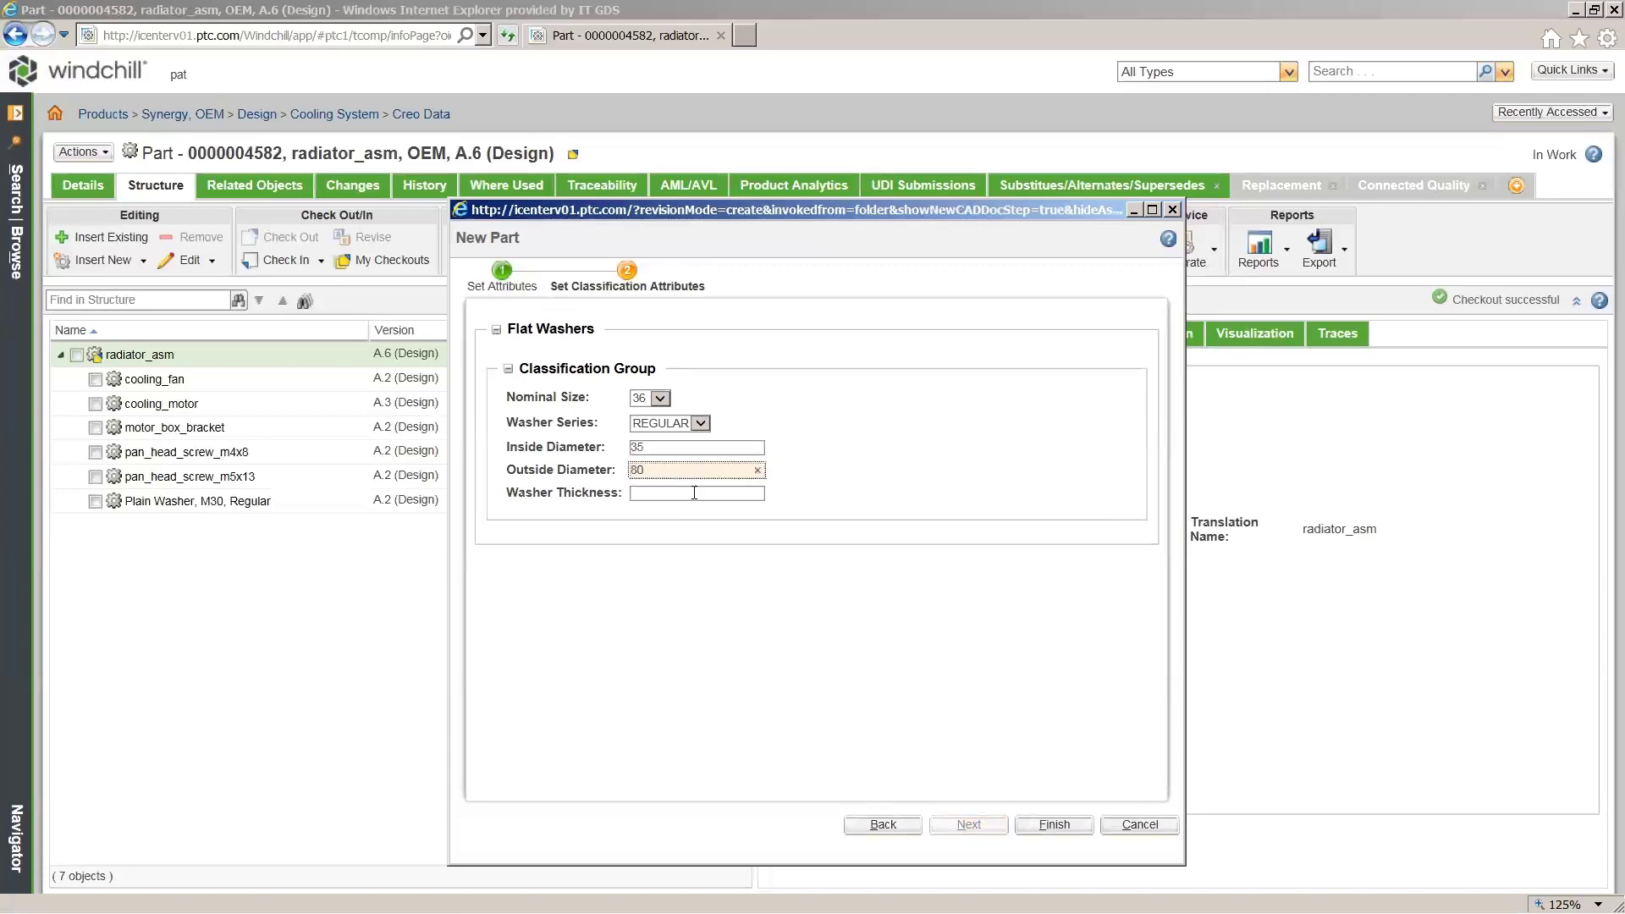
click(694, 494)
text(6)
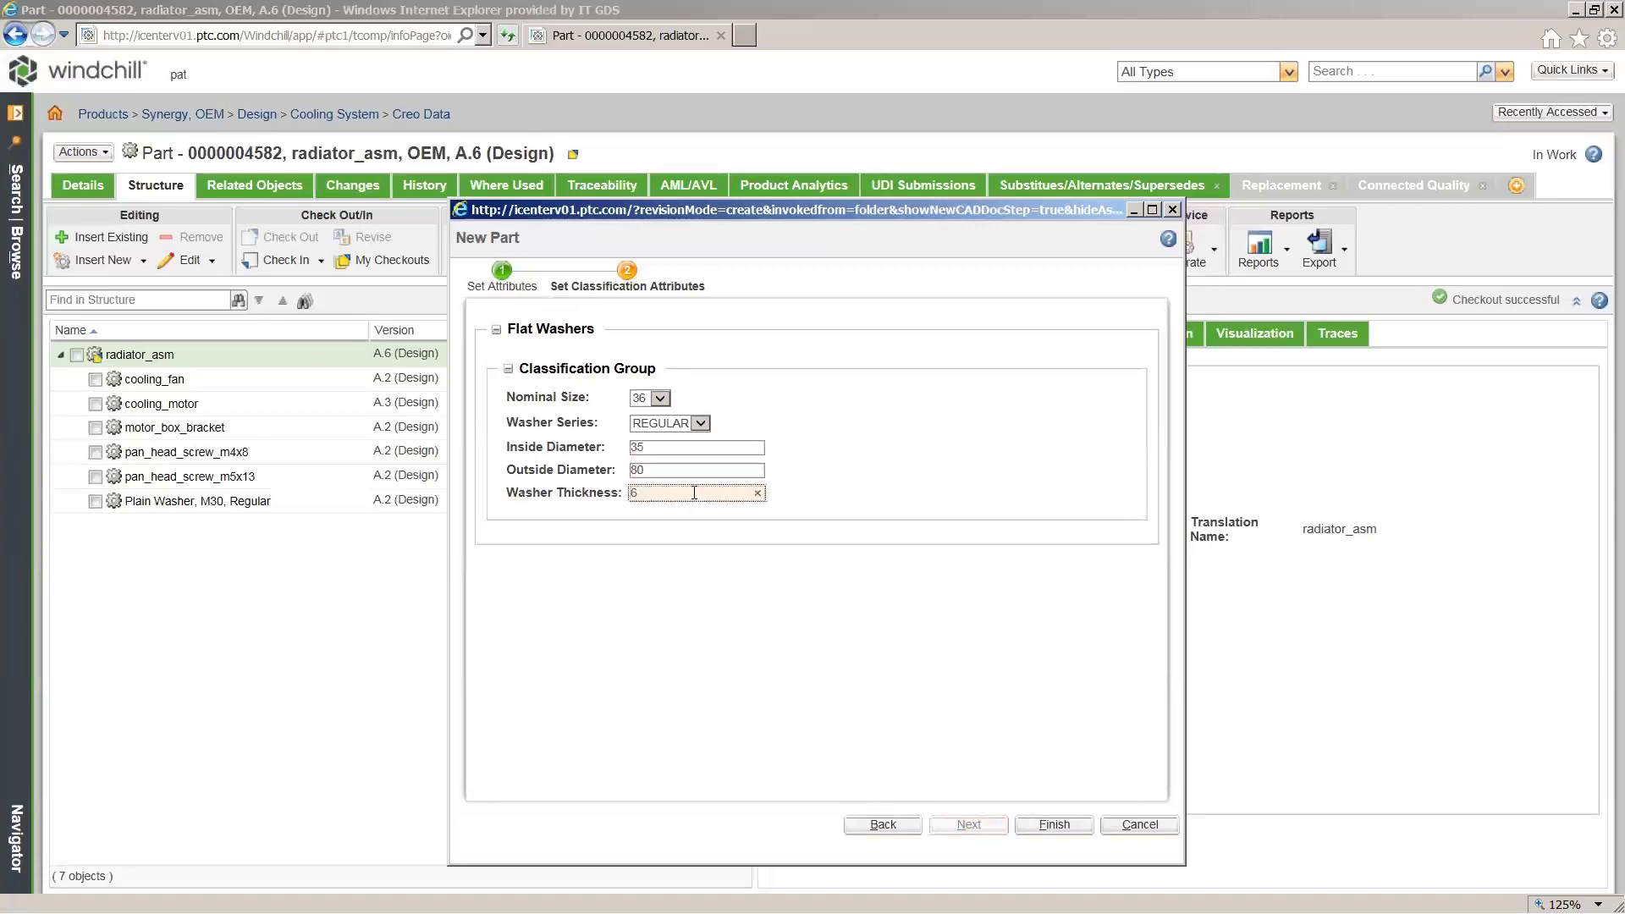
click(1076, 819)
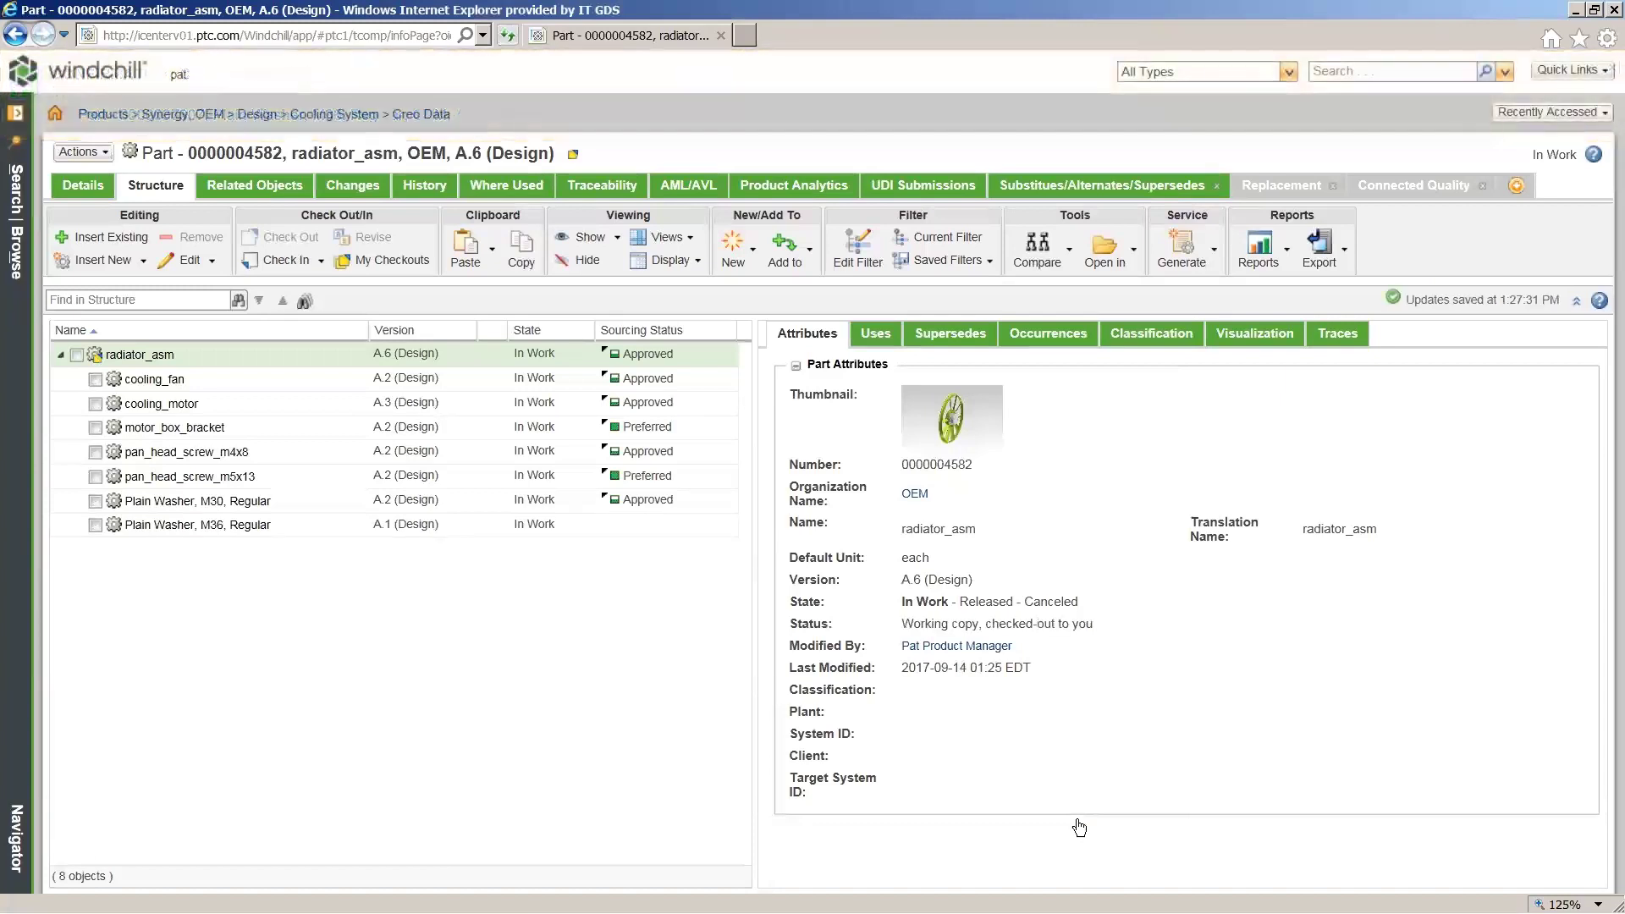
Step: Check in radiator_asm with the comment 'New washer with different classification attributes.'
click(306, 265)
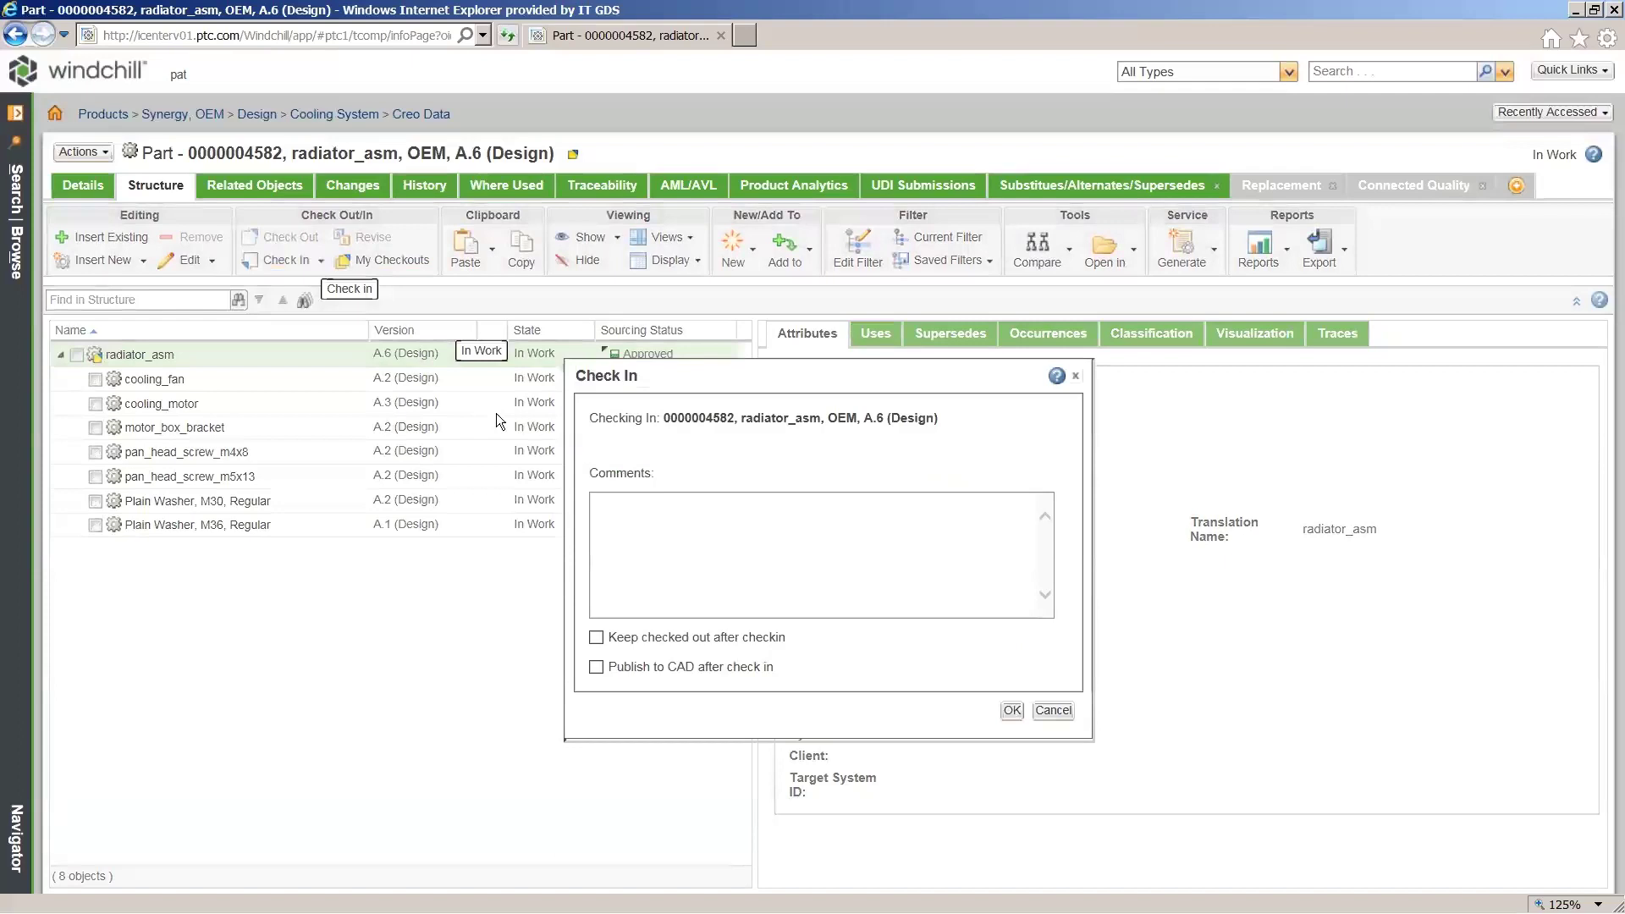
click(619, 508)
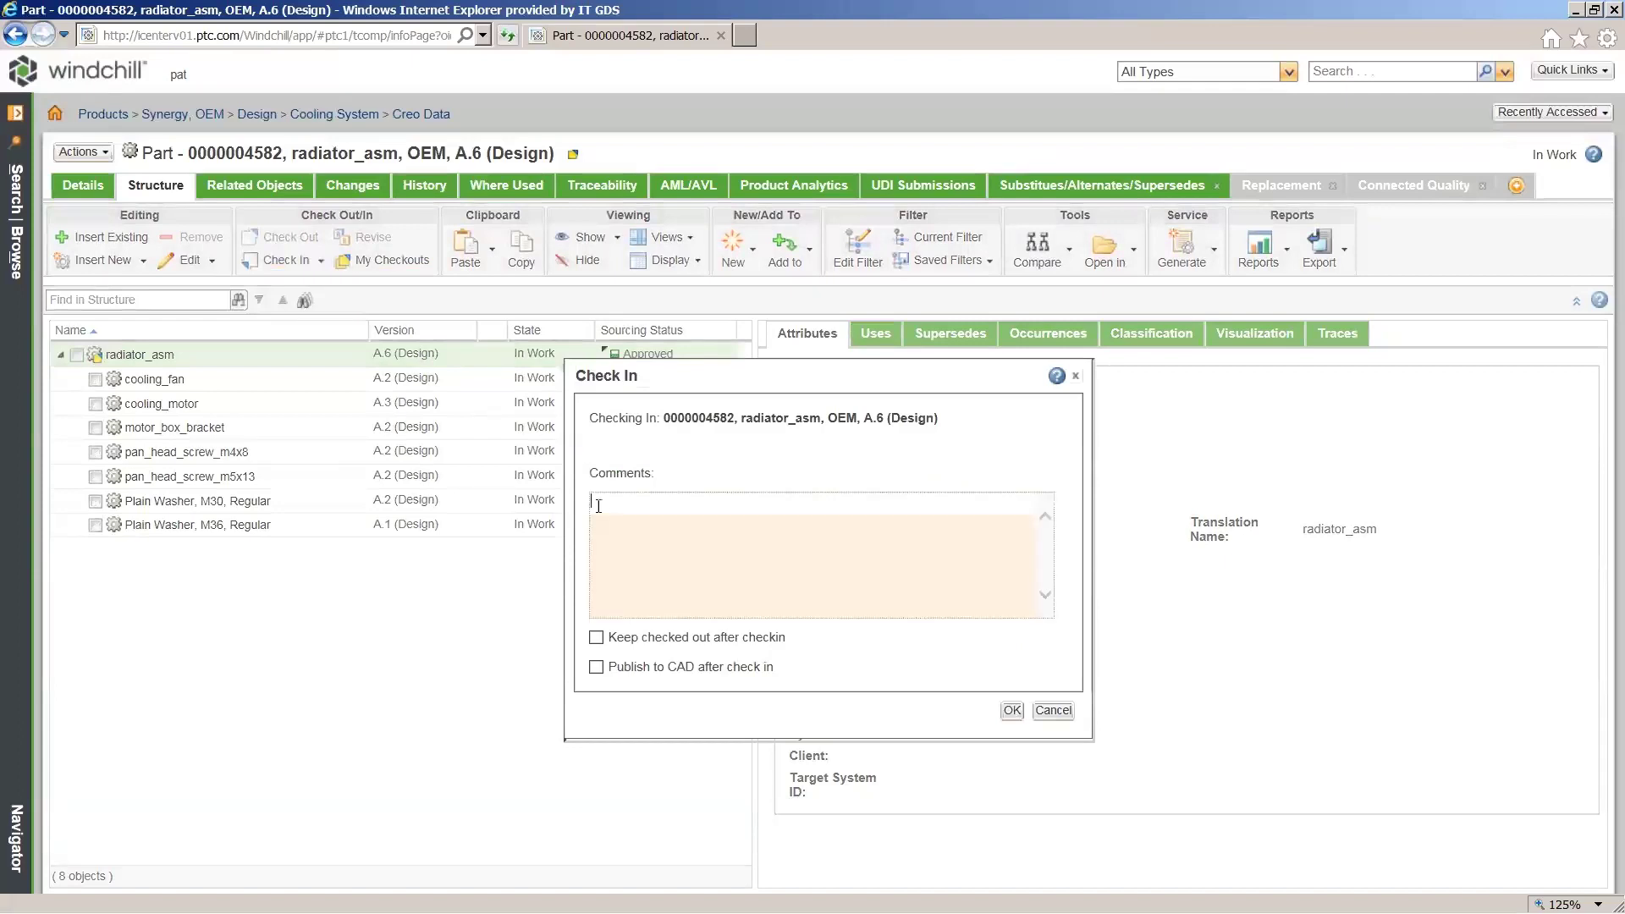
text(New washer with different classification attribute)
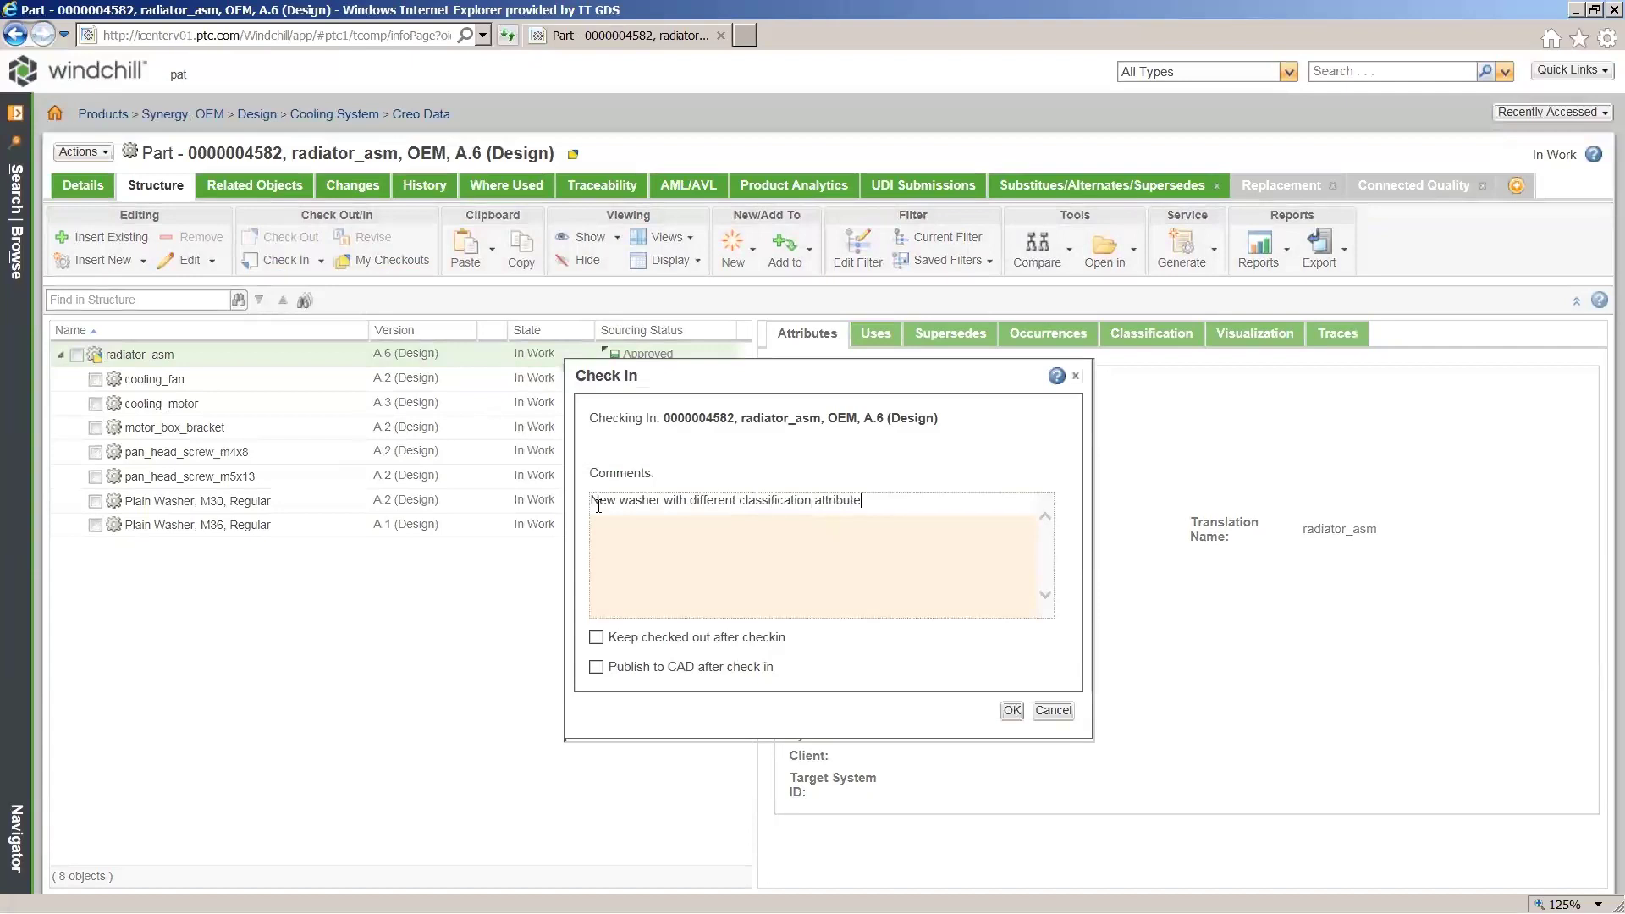
text(s.)
click(1003, 718)
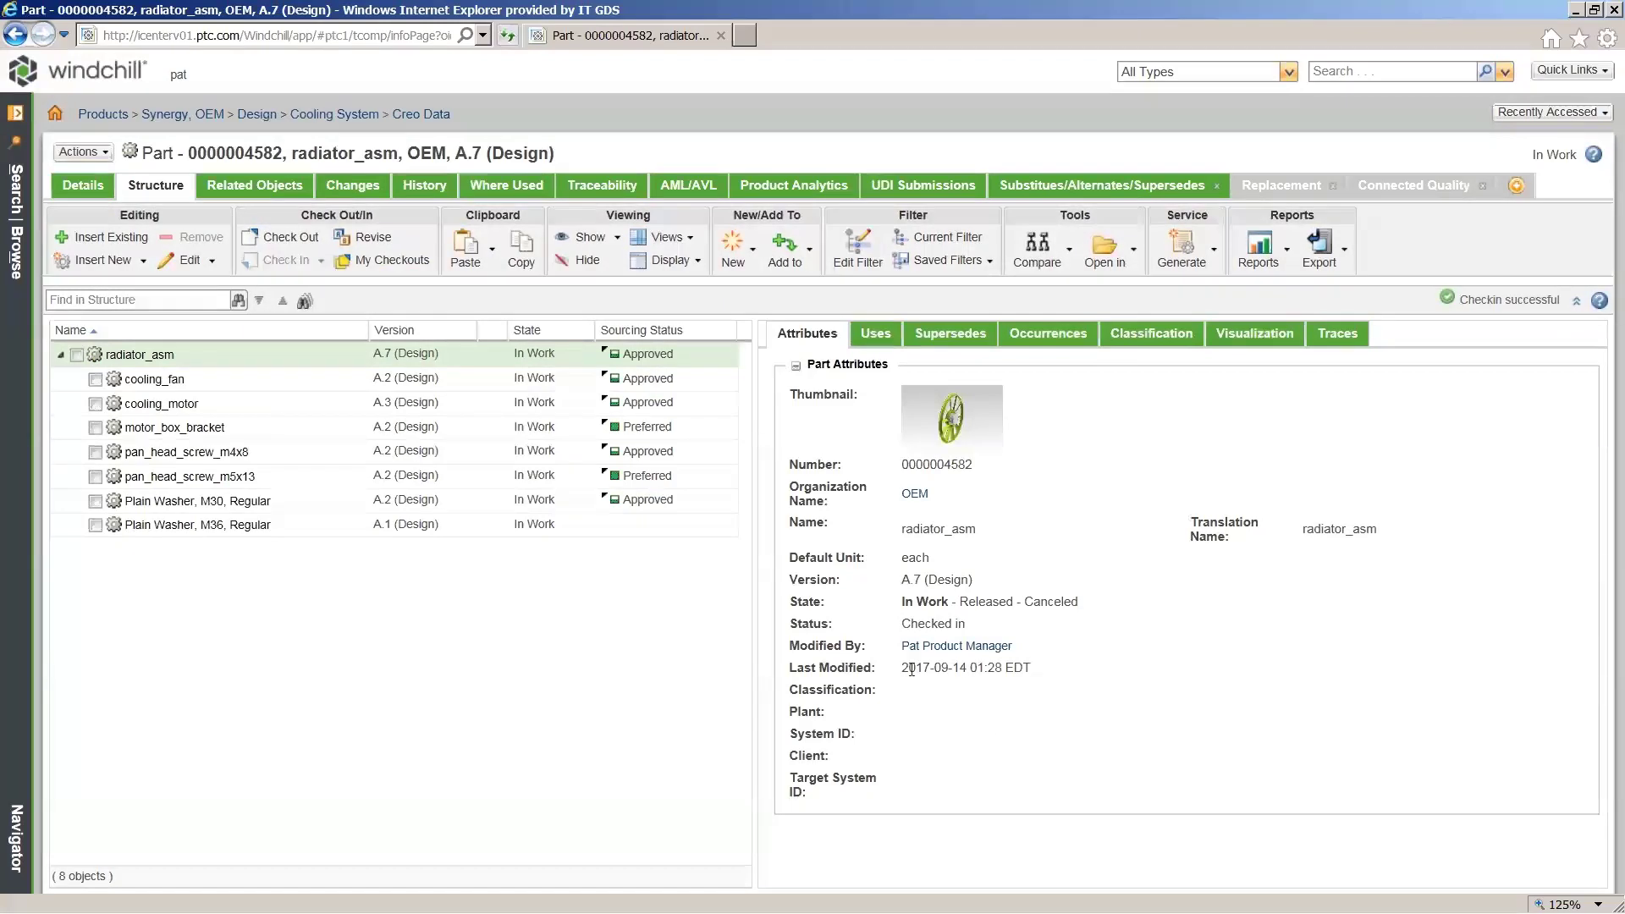
Step: Clear all search filters and filter the washer results for 'M36 Regular' to find the new part
click(22, 205)
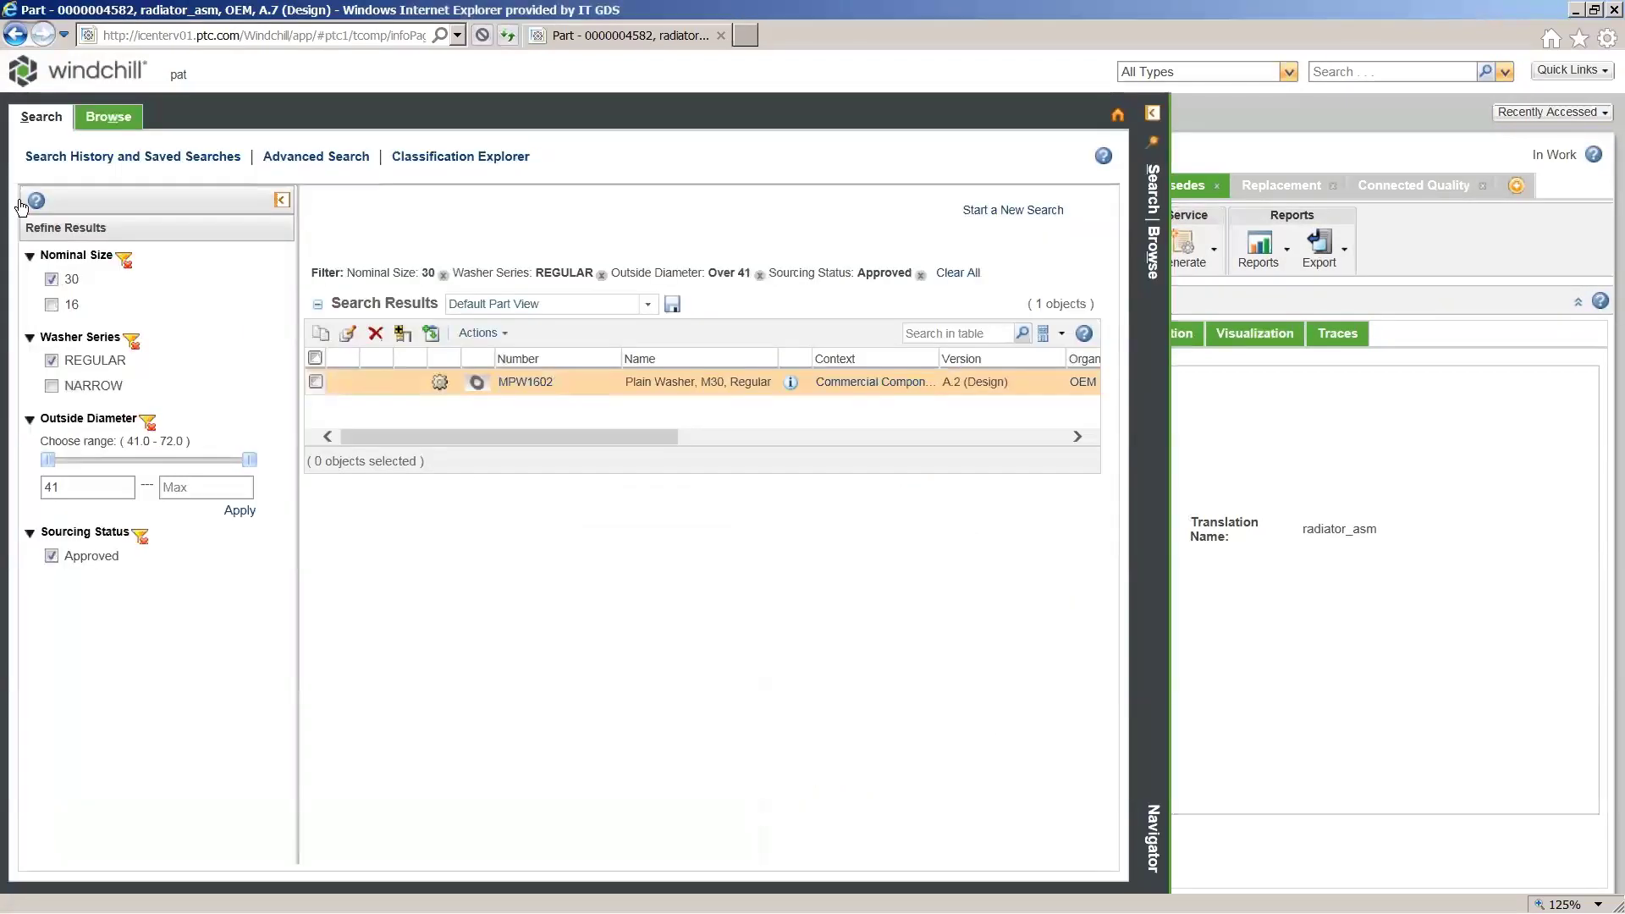
click(959, 273)
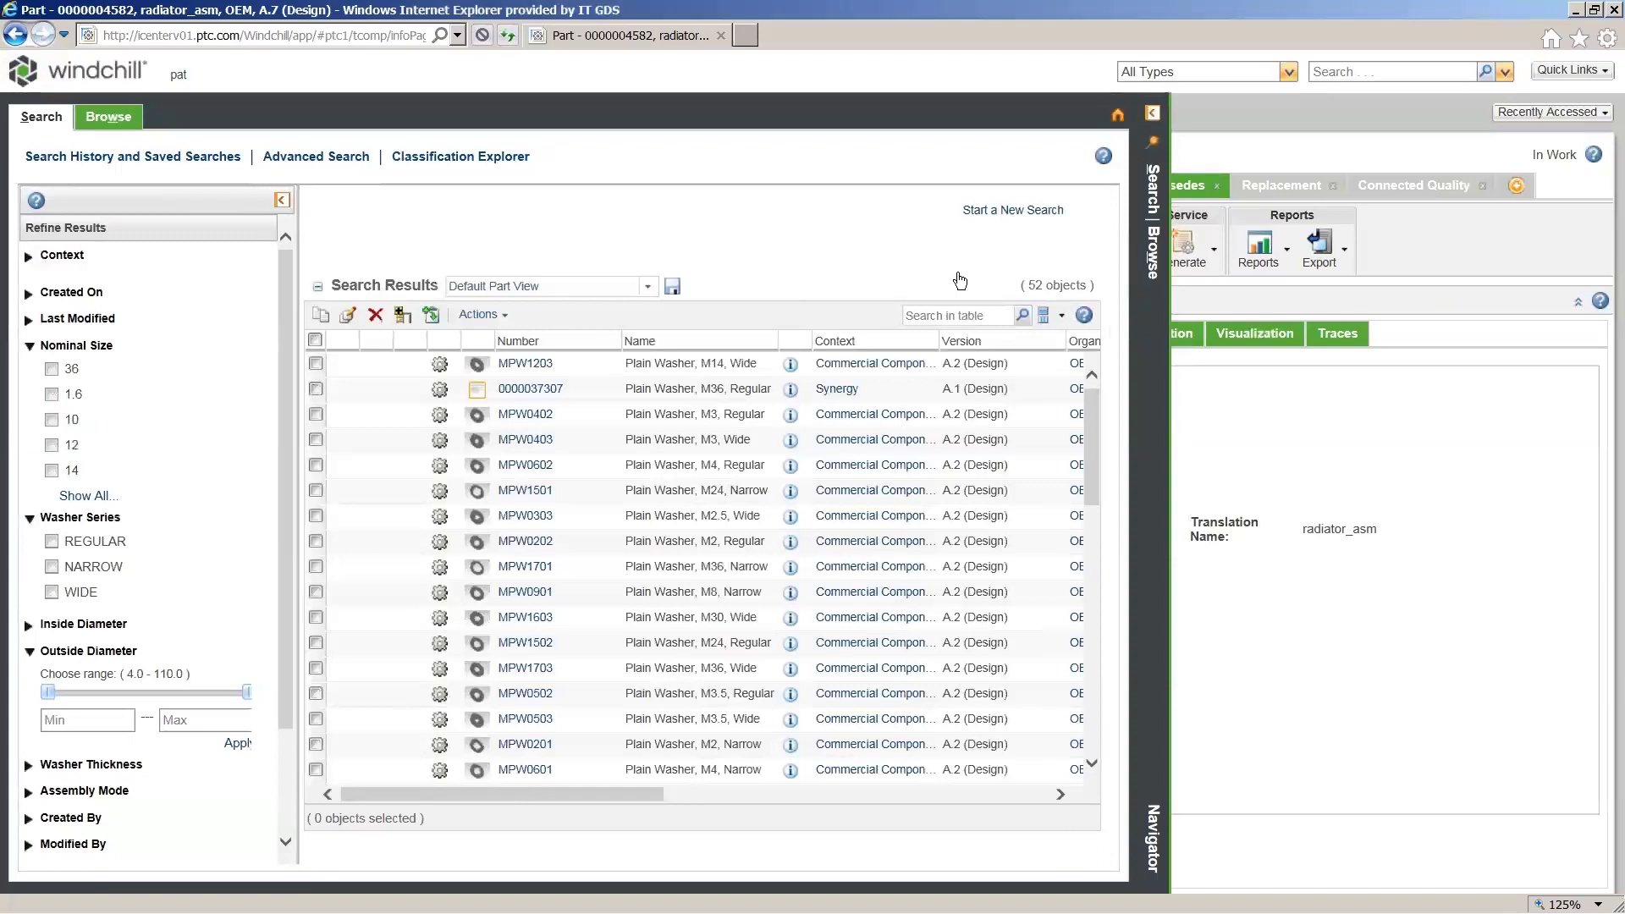
click(931, 312)
text(M36)
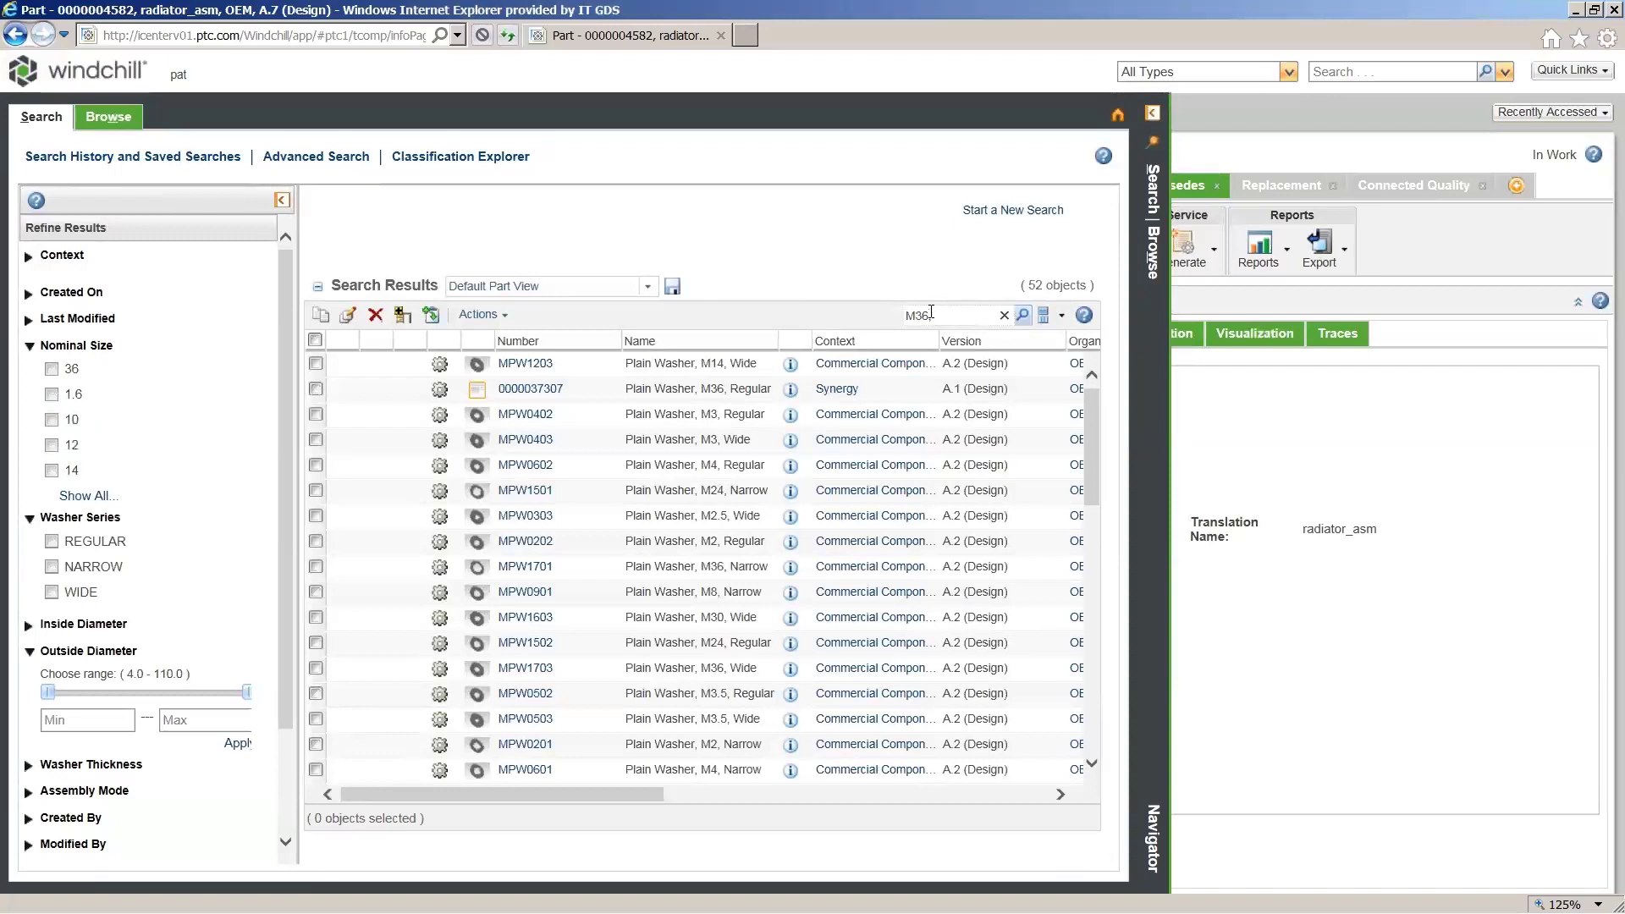
text( Regular)
click(1023, 316)
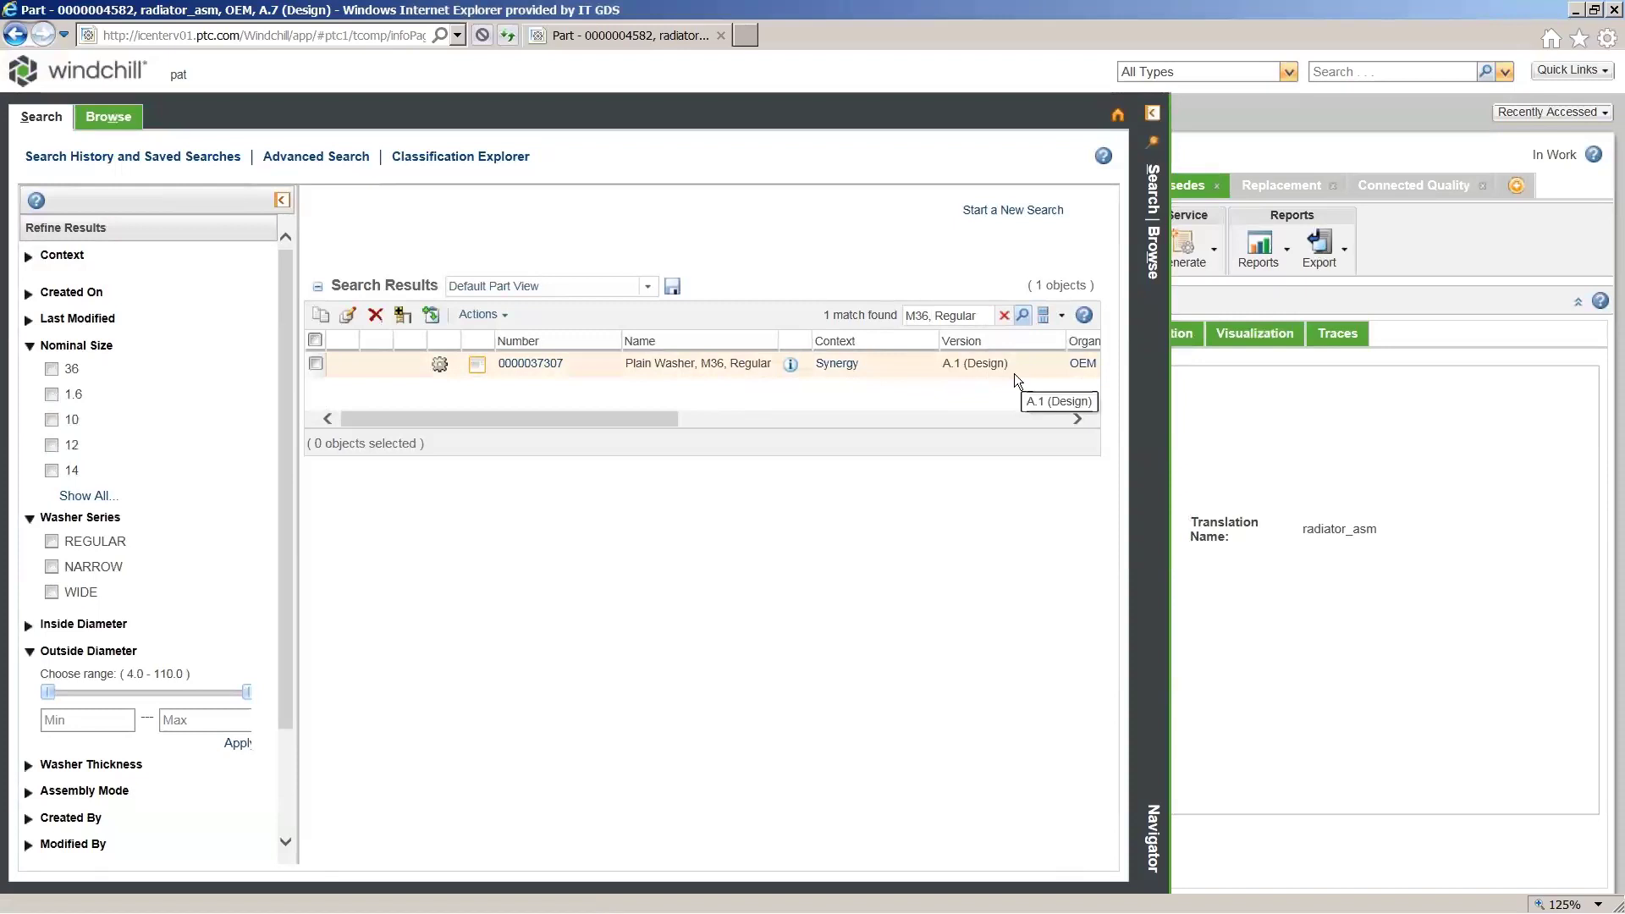
click(110, 116)
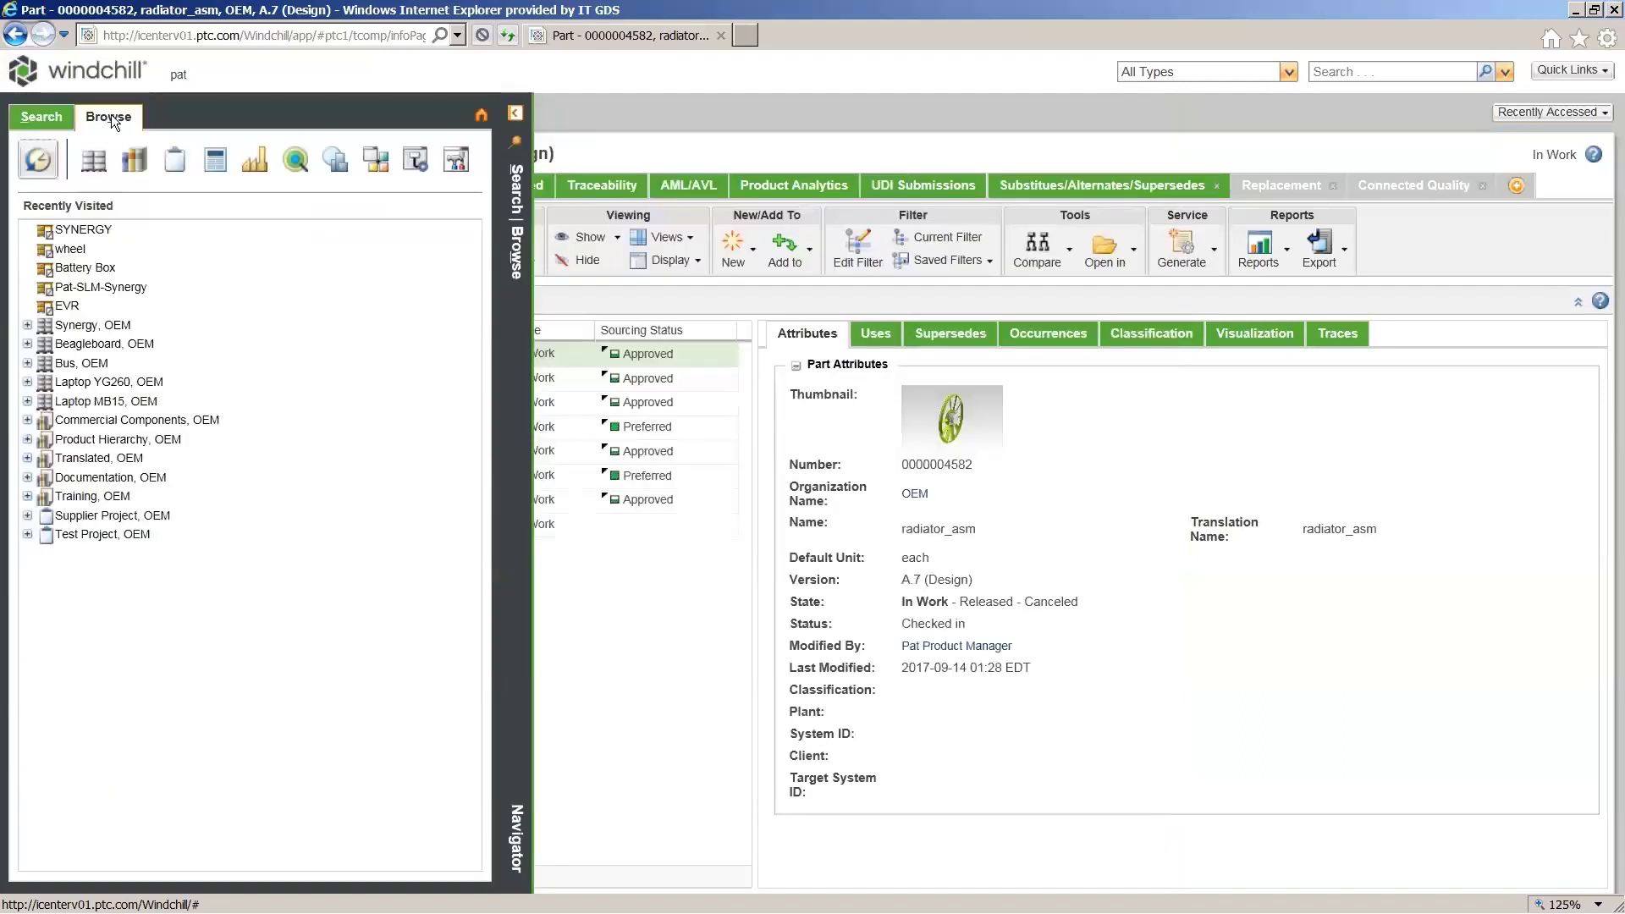
Step: Open Classification Administration, expand the whole tree to its 29 classes, and select Flat Washers
click(416, 160)
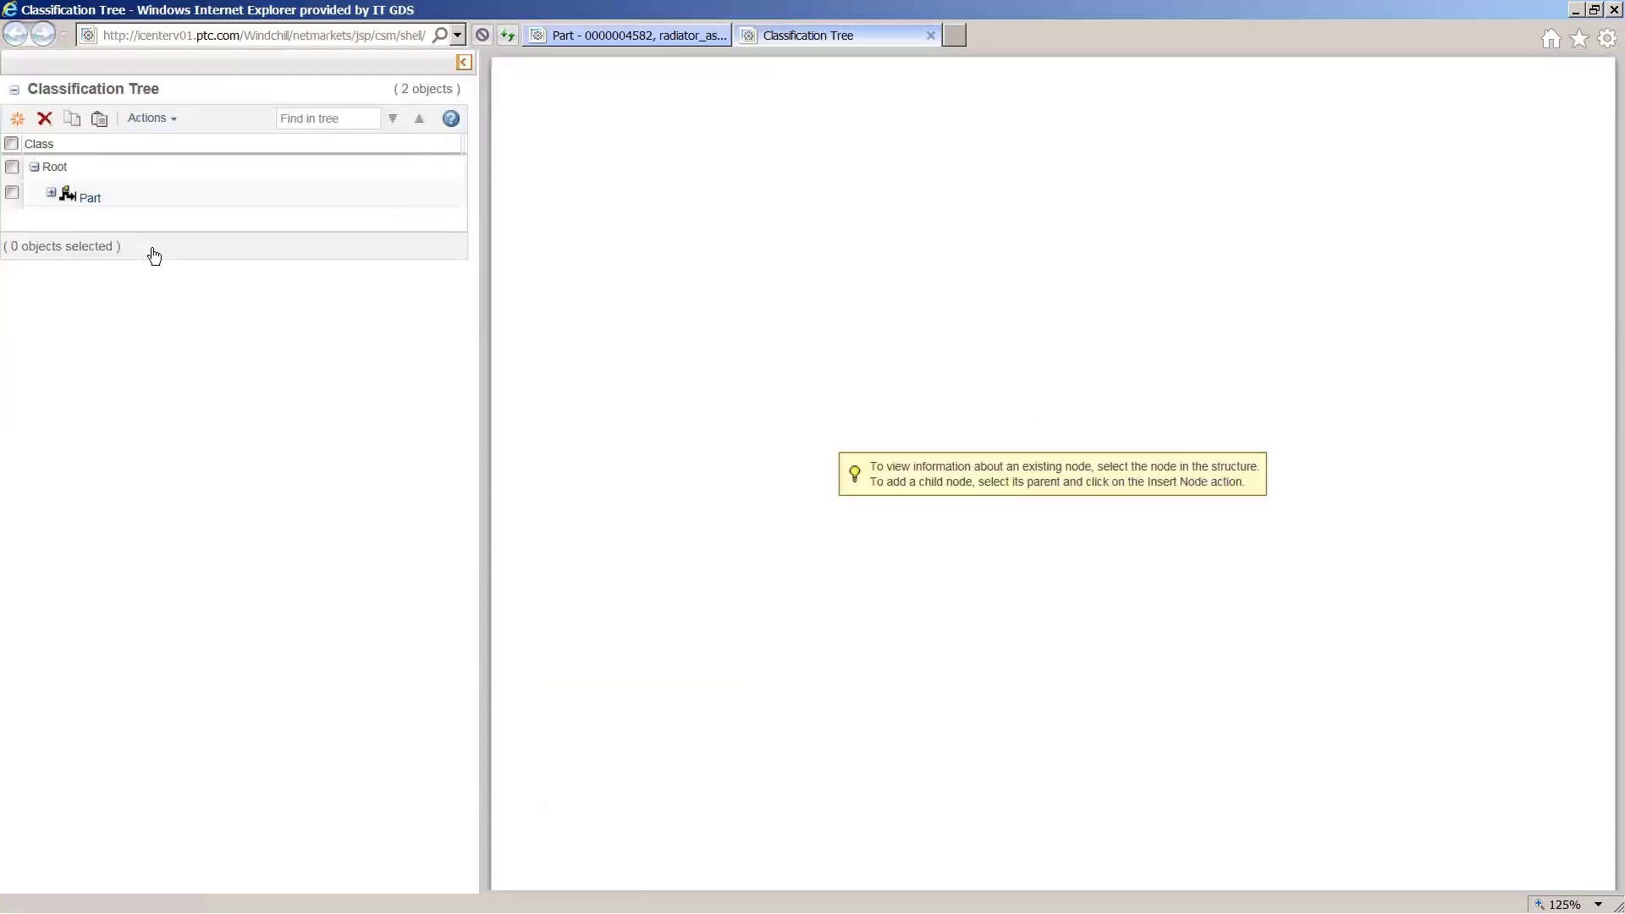
click(149, 119)
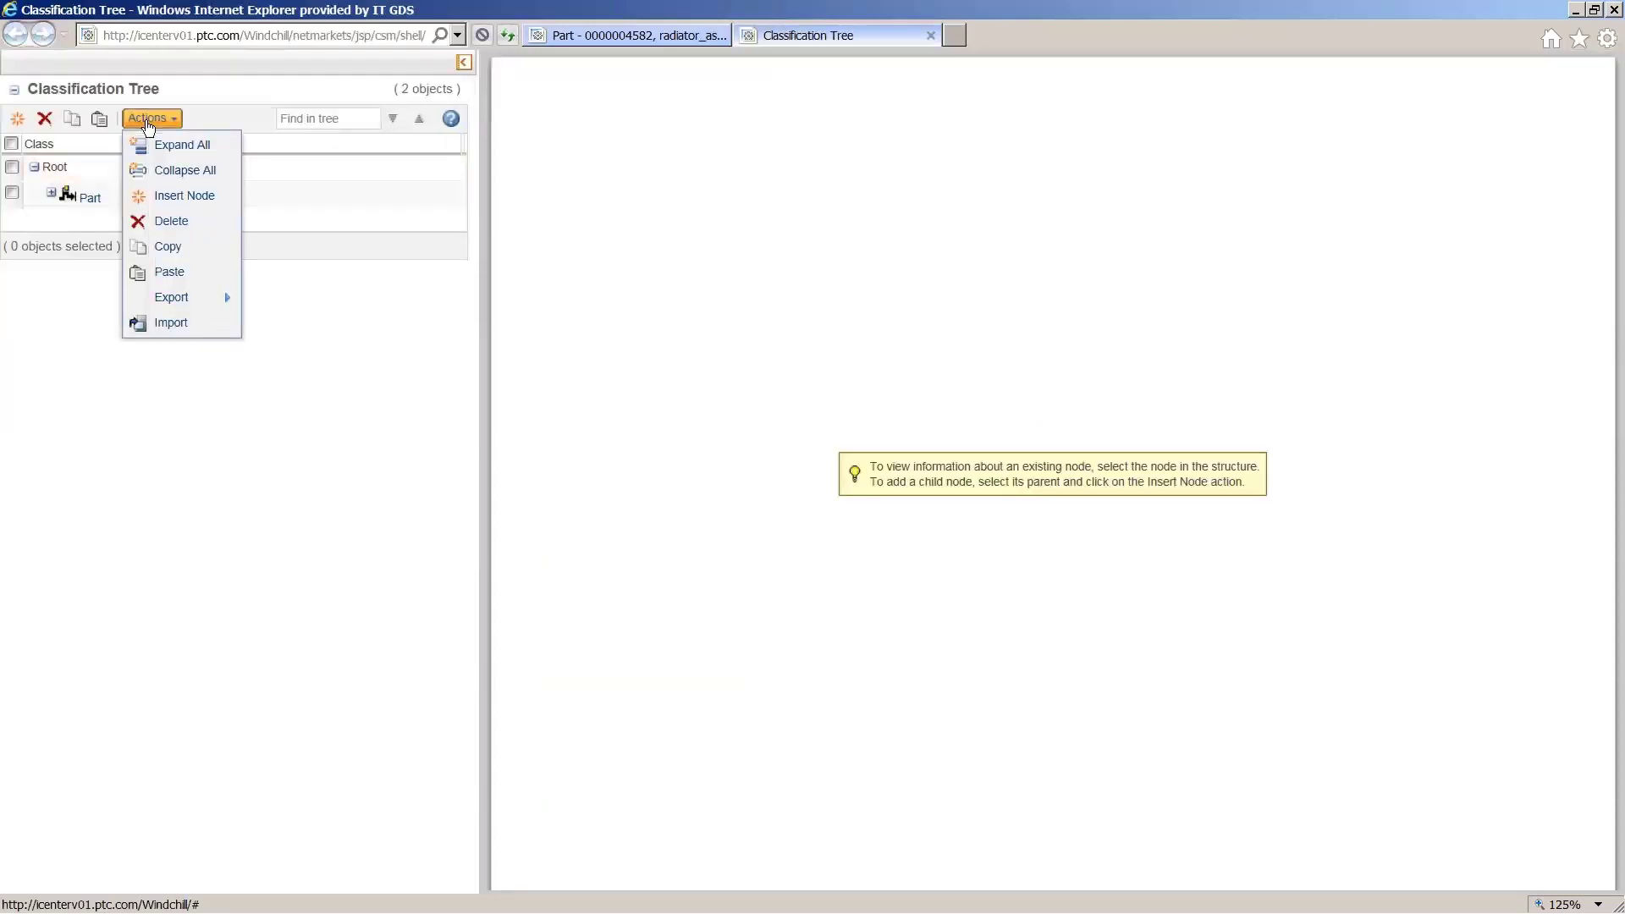
click(161, 145)
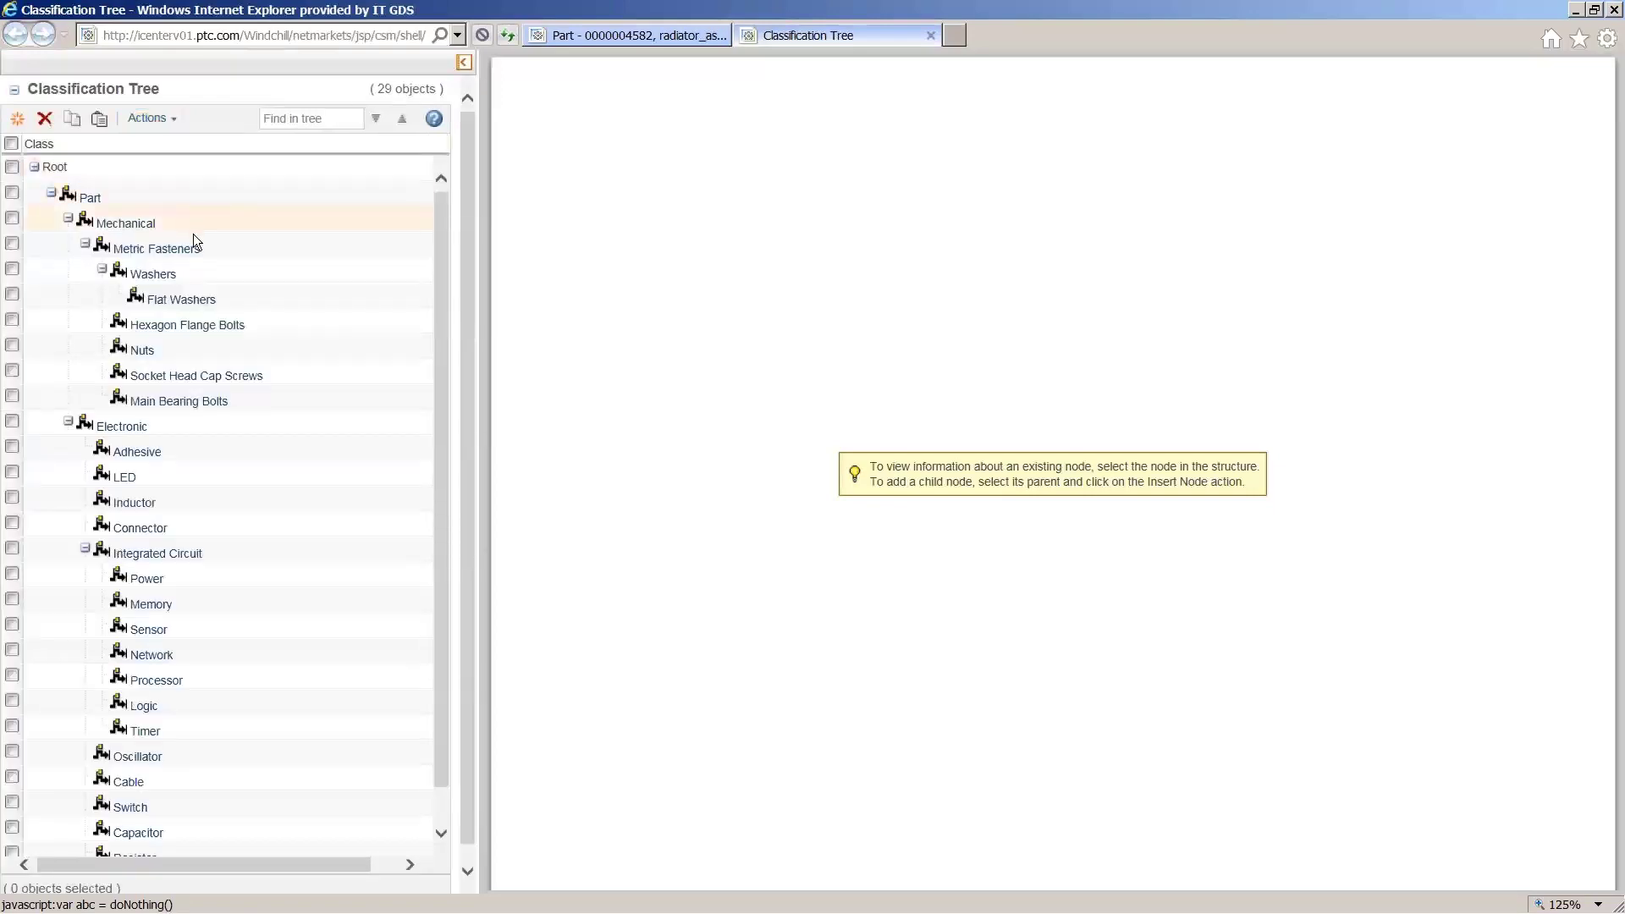
click(208, 308)
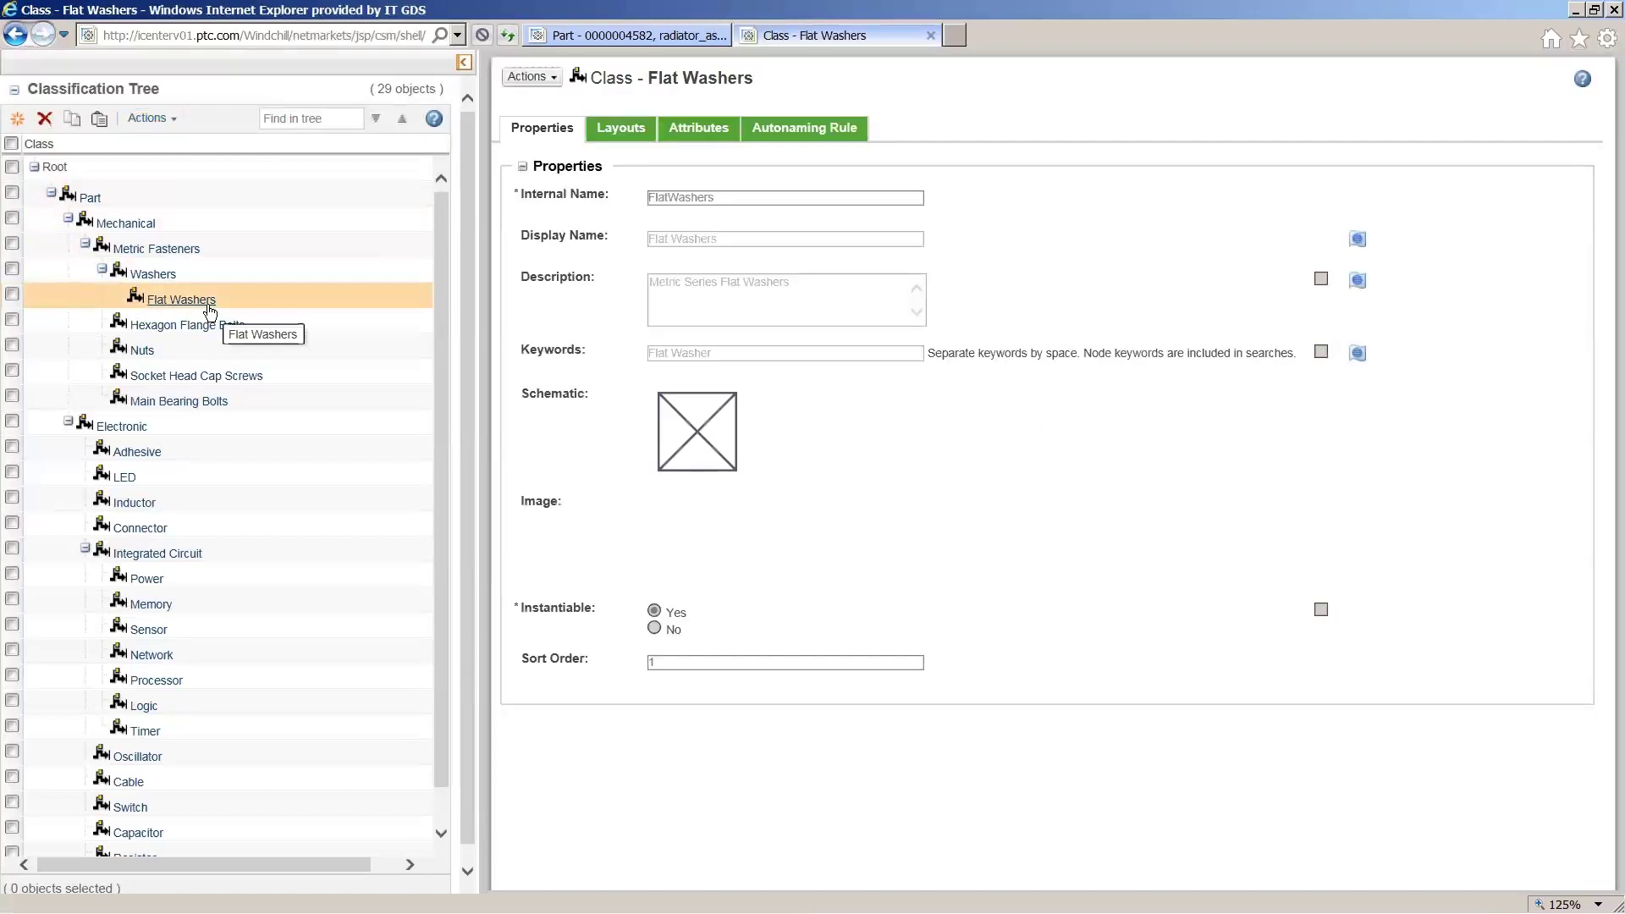
Step: Display the Flat Washers attributes, from Nominal Size through Washer Series
click(692, 131)
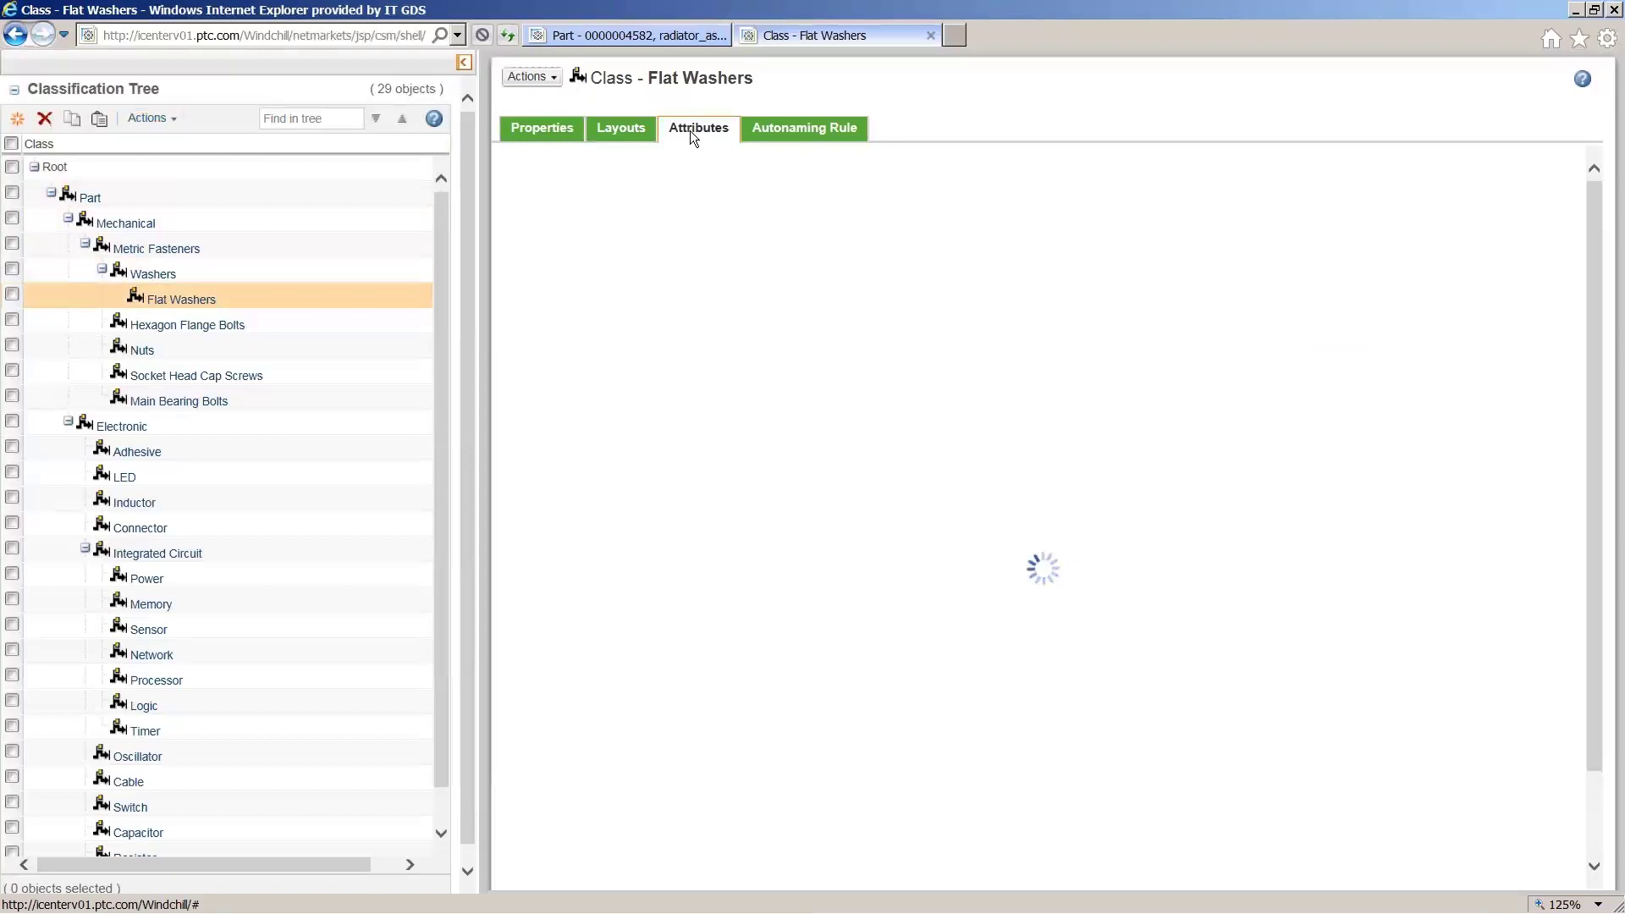